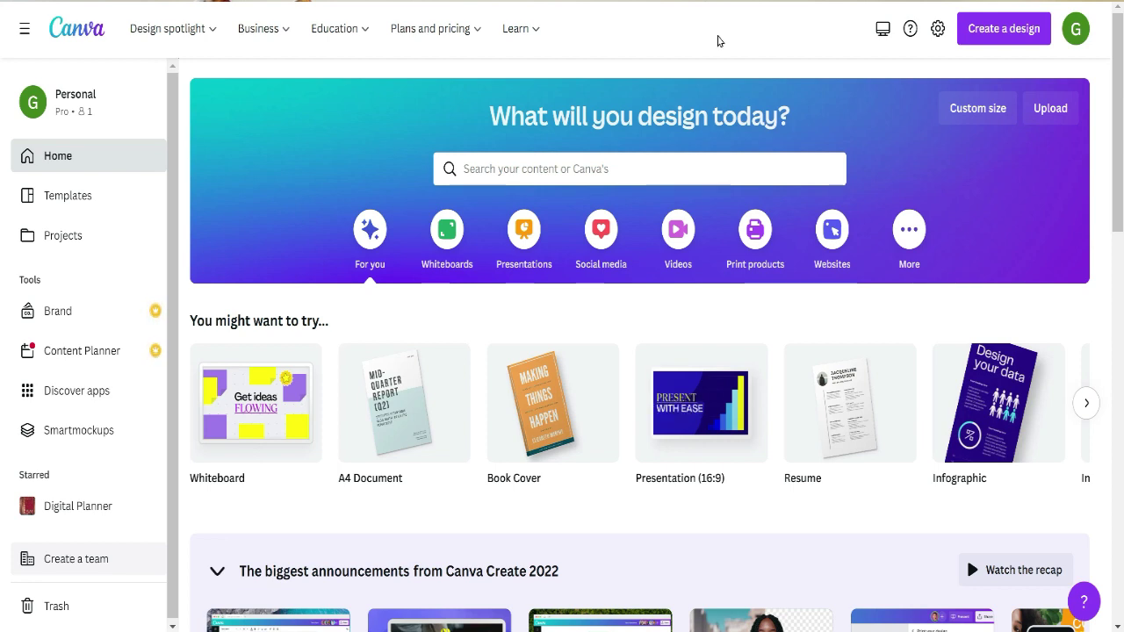
# - Create a new custom-size design 5.8 in wide and 8.2 in high
pyautogui.click(1000, 30)
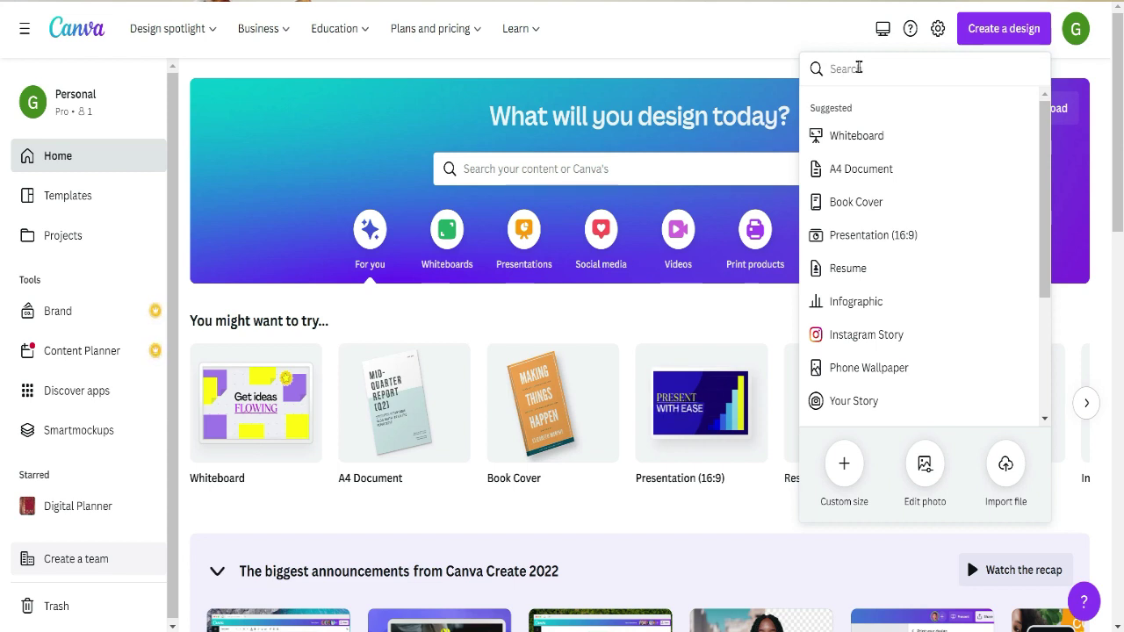
pyautogui.click(844, 468)
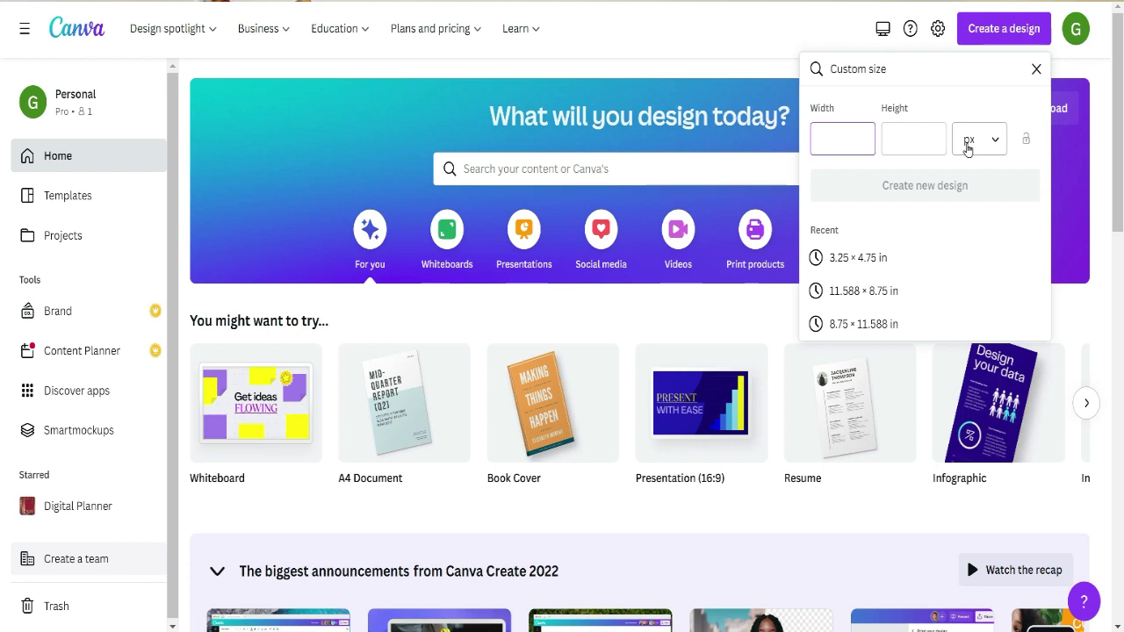
pyautogui.click(995, 141)
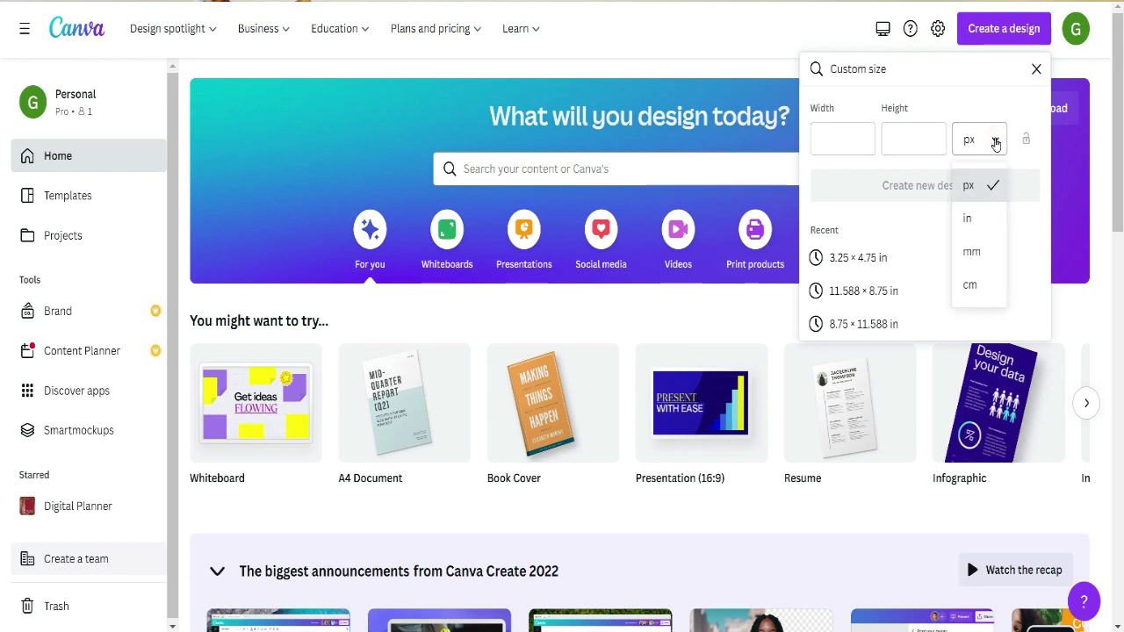
pyautogui.click(983, 223)
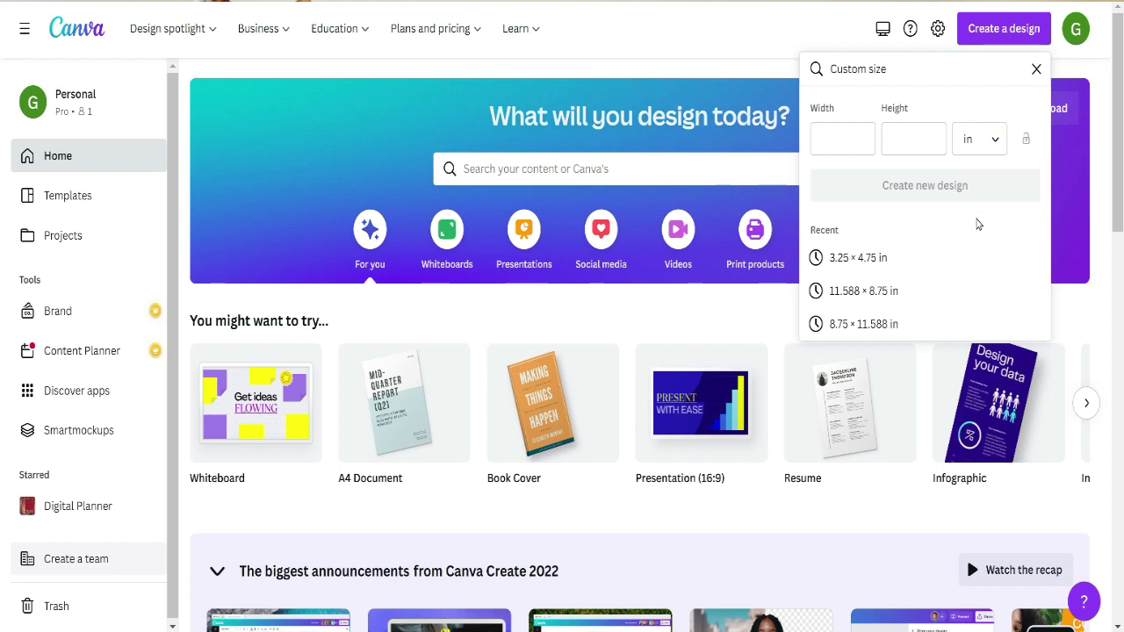
pyautogui.click(853, 134)
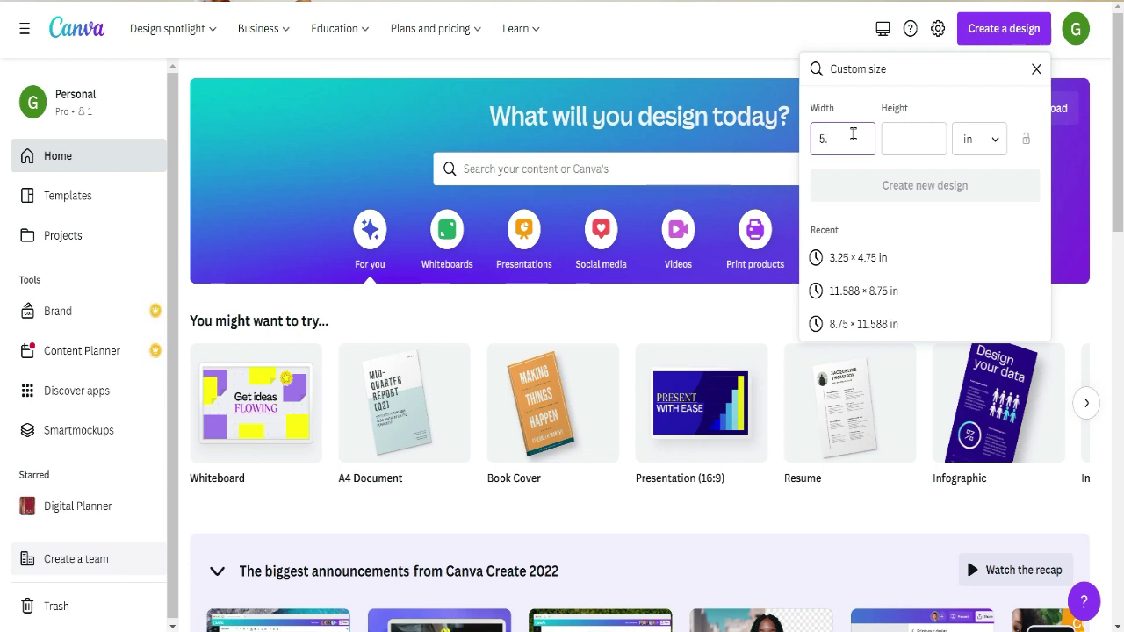
pyautogui.press('Tab')
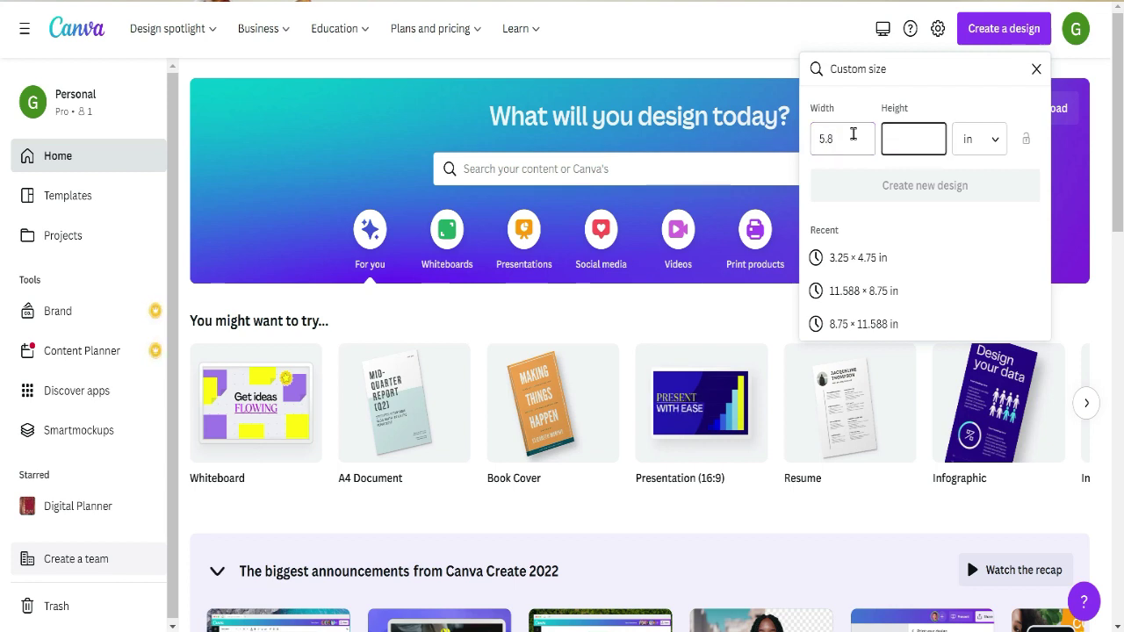
pyautogui.write('8')
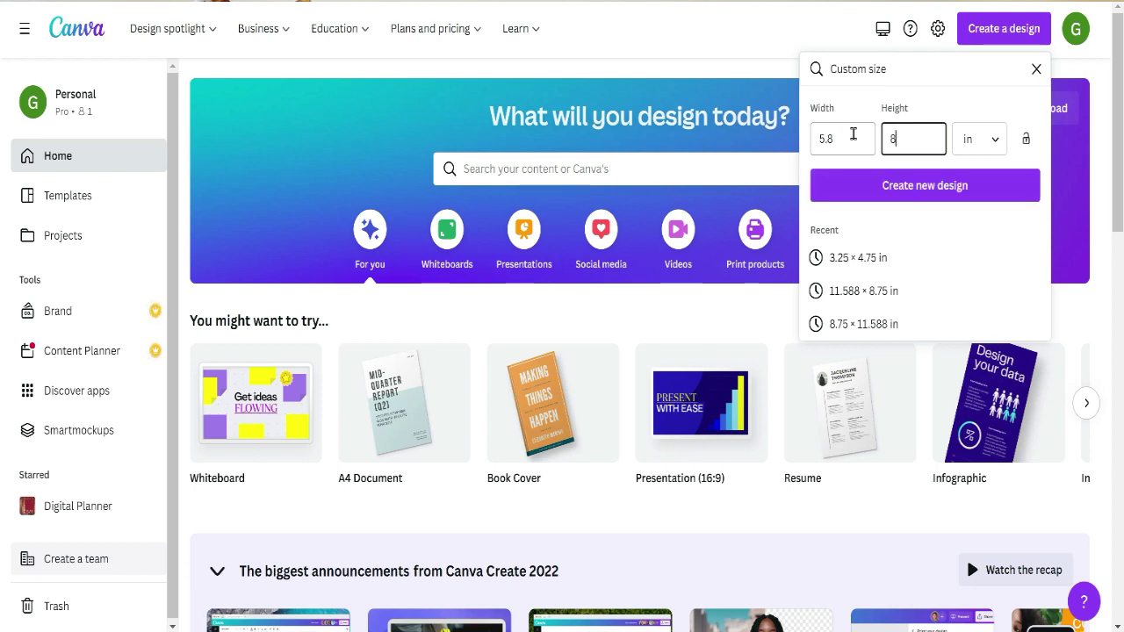
pyautogui.write('.2')
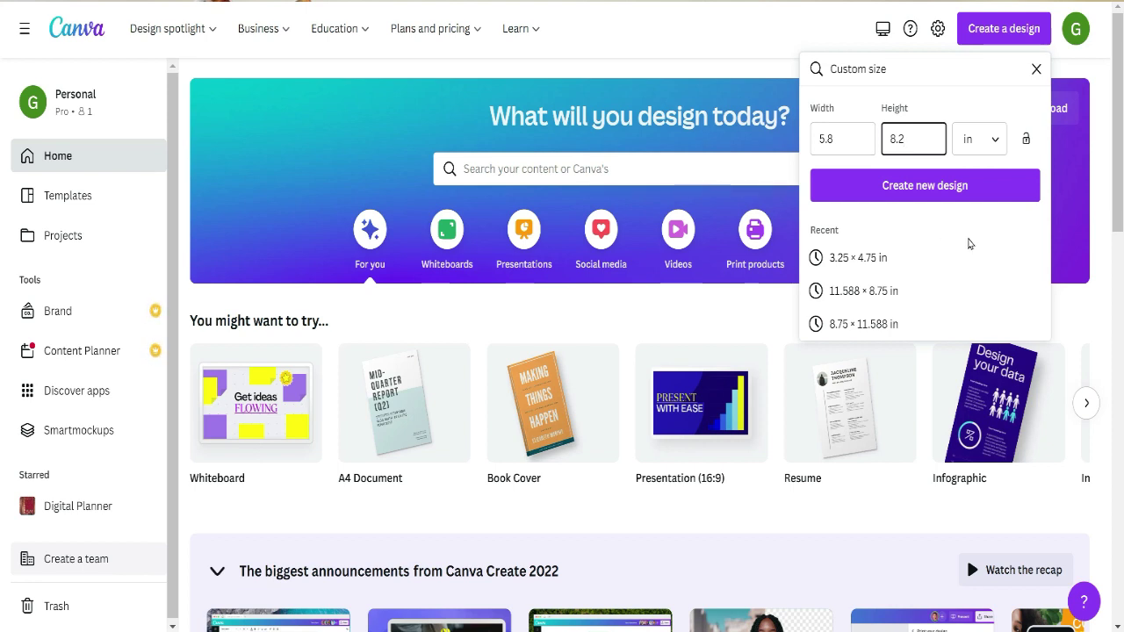
pyautogui.click(924, 188)
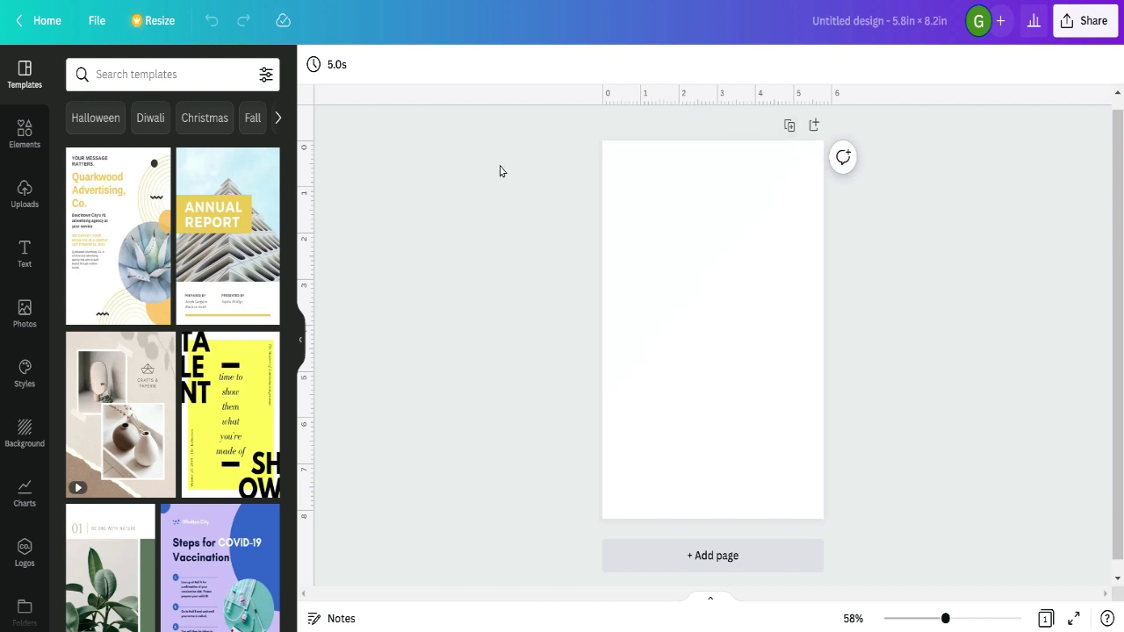
# - Check the rulers and guides setting, and browse the suggested templates
pyautogui.click(98, 26)
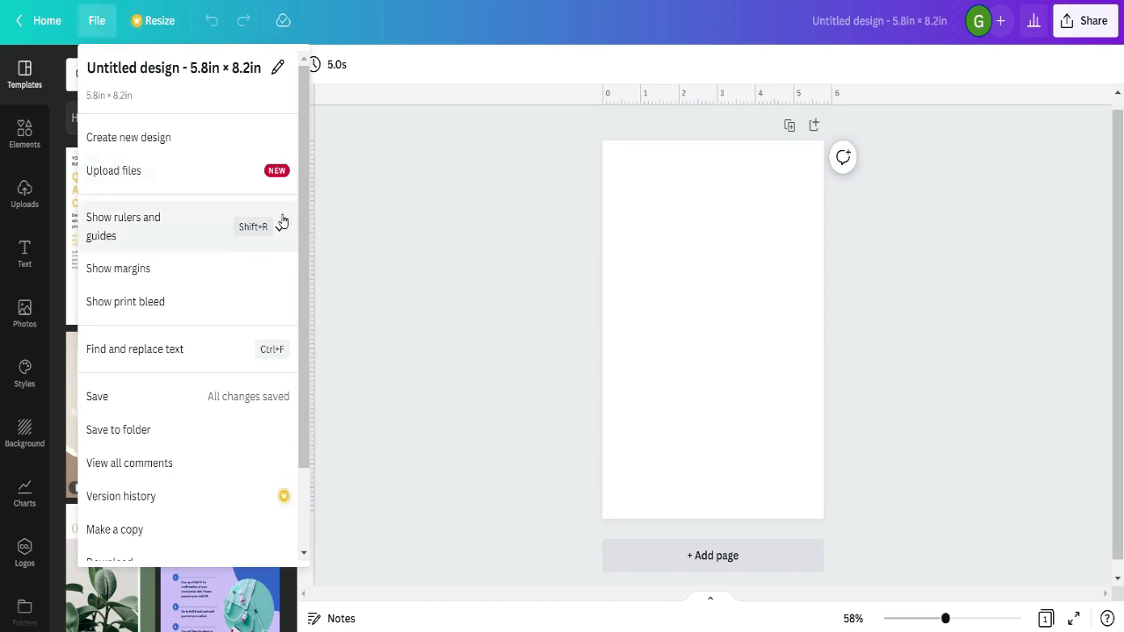
pyautogui.click(453, 264)
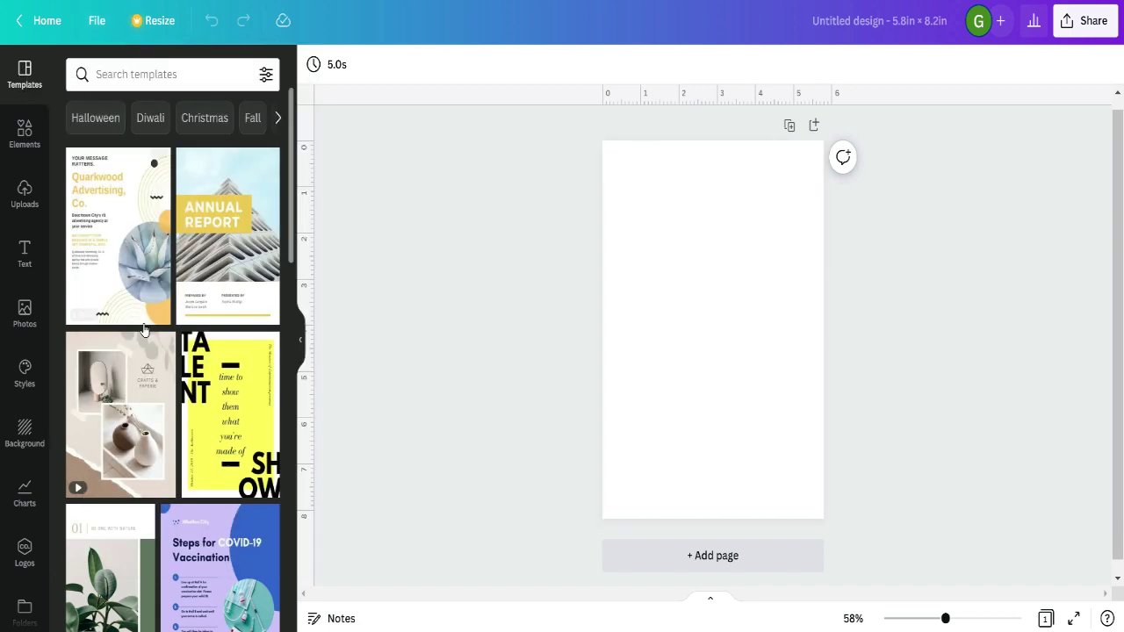
pyautogui.scroll(-3, 211, 369)
pyautogui.scroll(-8, 233, 410)
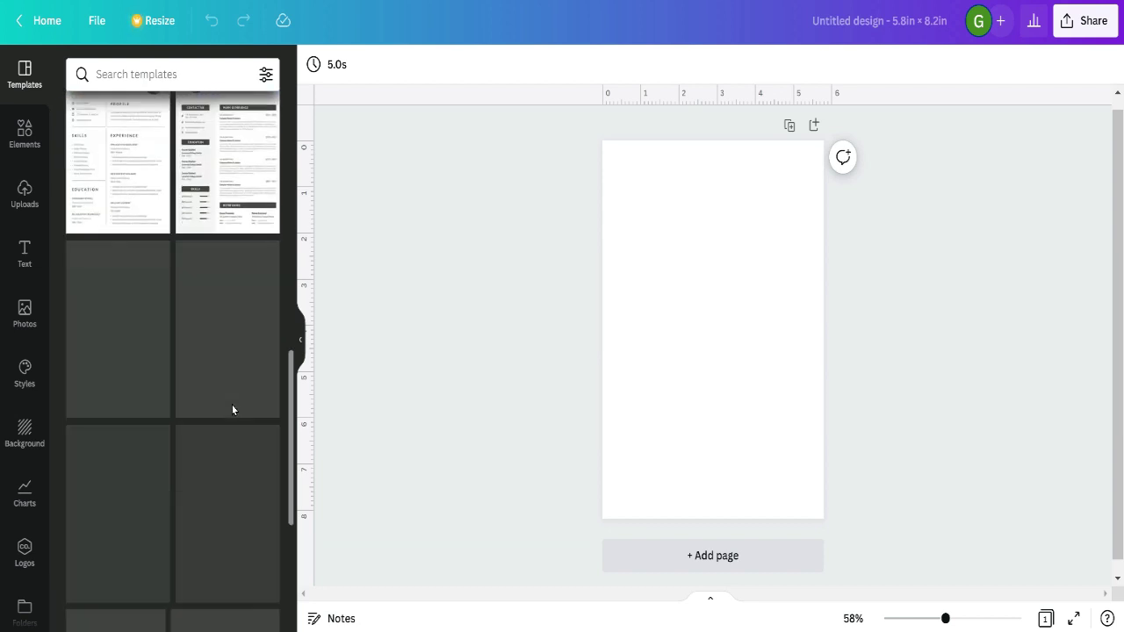
pyautogui.scroll(-1, 211, 307)
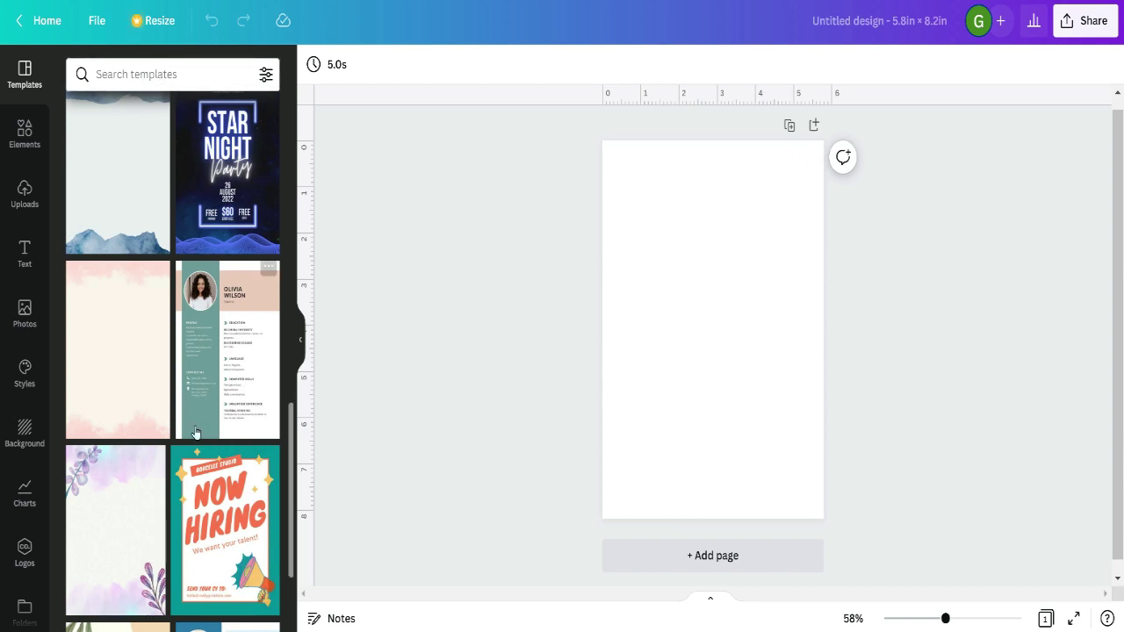
# - Browse the available design elements, including shapes, graphics, charts, tables, frames, grids and collections, and view the uploaded images
pyautogui.click(24, 136)
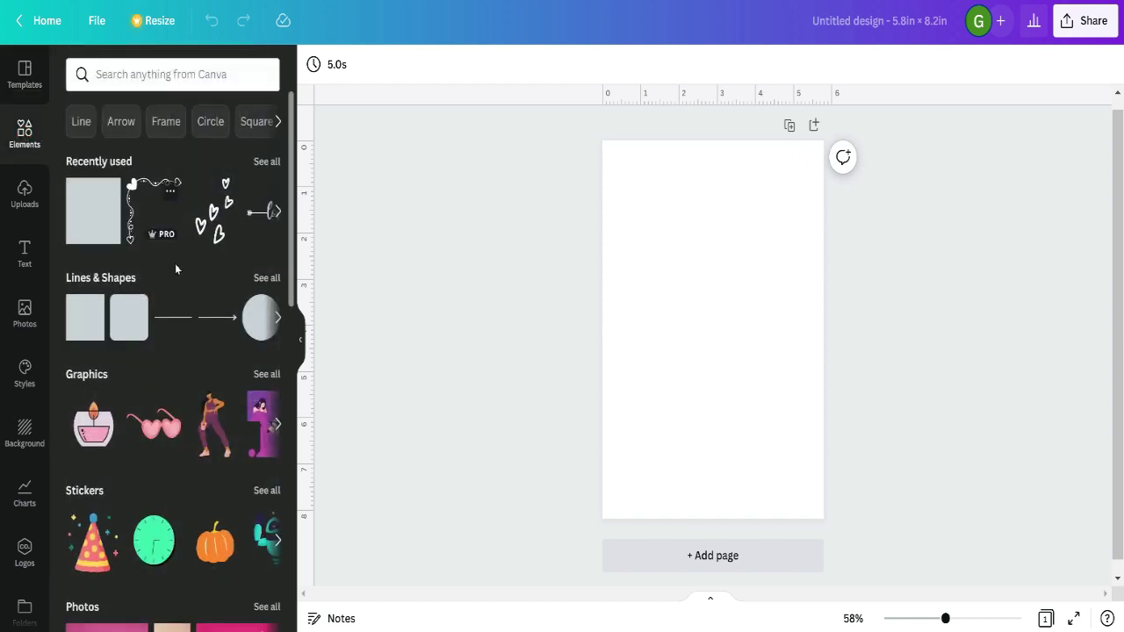
pyautogui.scroll(-1, 173, 279)
pyautogui.scroll(-2, 173, 279)
pyautogui.scroll(-3, 173, 281)
pyautogui.scroll(-3, 173, 284)
pyautogui.scroll(-2, 173, 284)
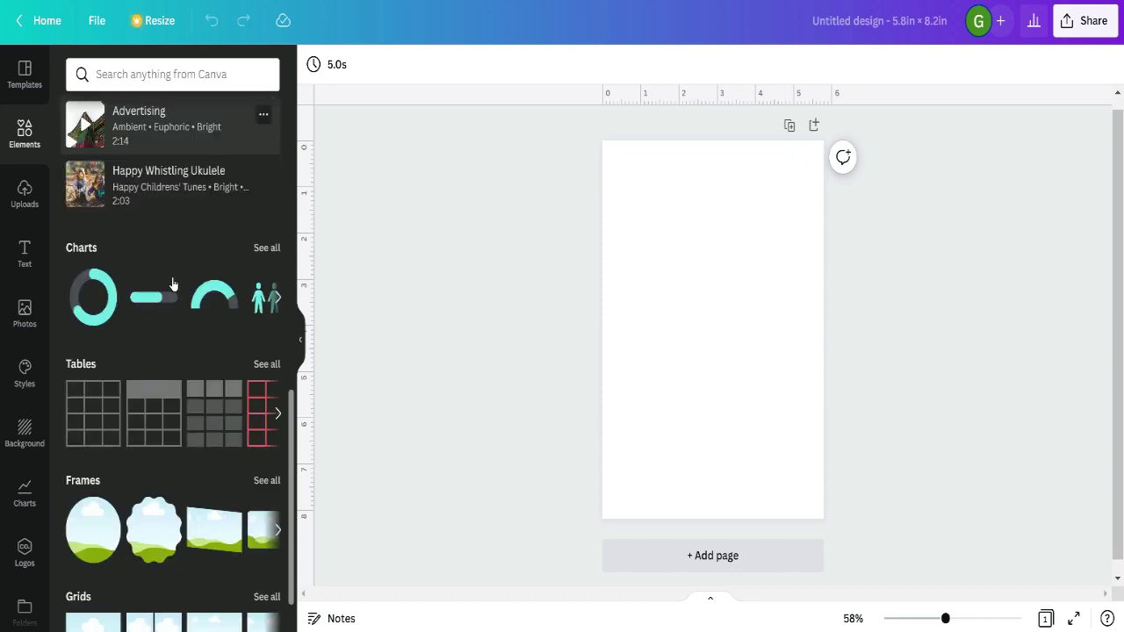
pyautogui.scroll(-1, 173, 283)
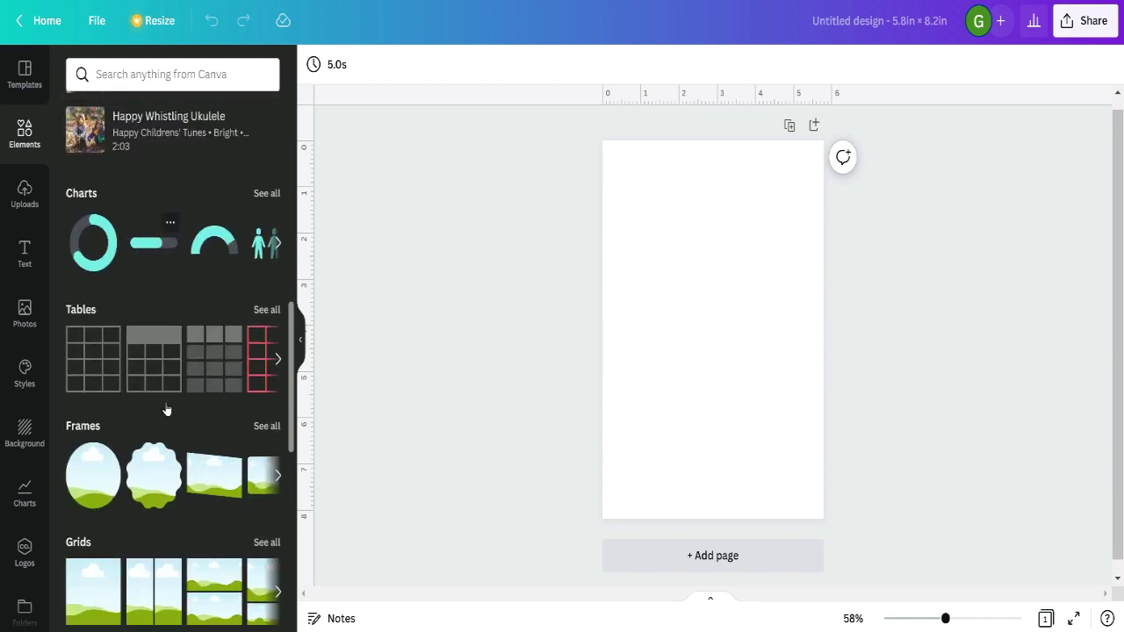
pyautogui.scroll(-5, 166, 409)
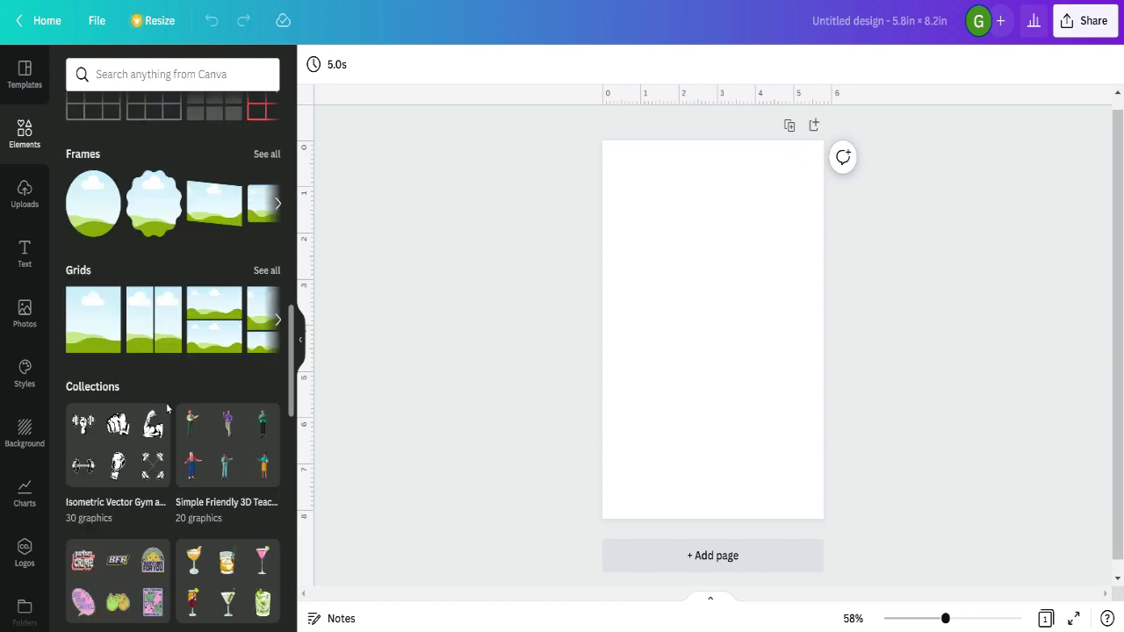
pyautogui.scroll(-3, 167, 410)
pyautogui.scroll(8, 166, 409)
pyautogui.scroll(12, 167, 410)
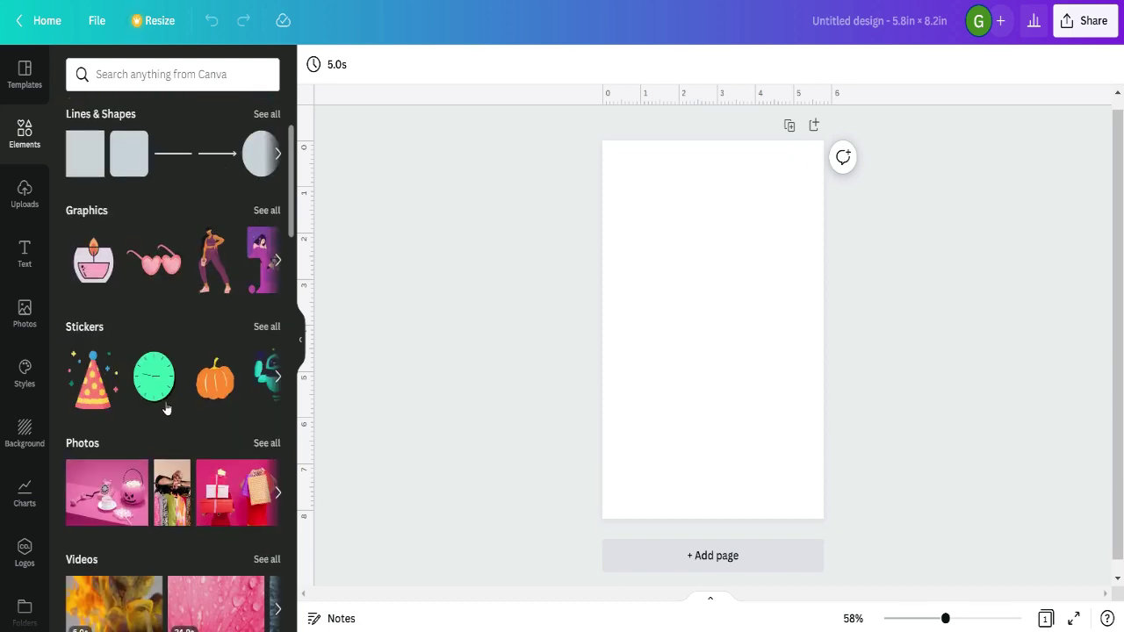
pyautogui.scroll(3, 189, 309)
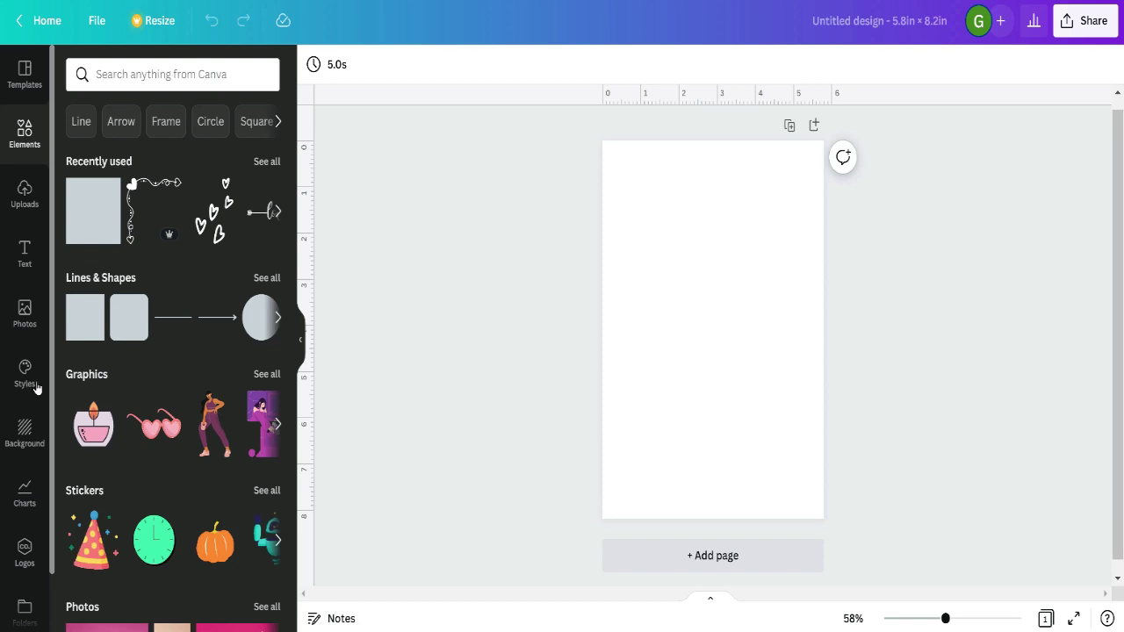
pyautogui.moveTo(165, 246)
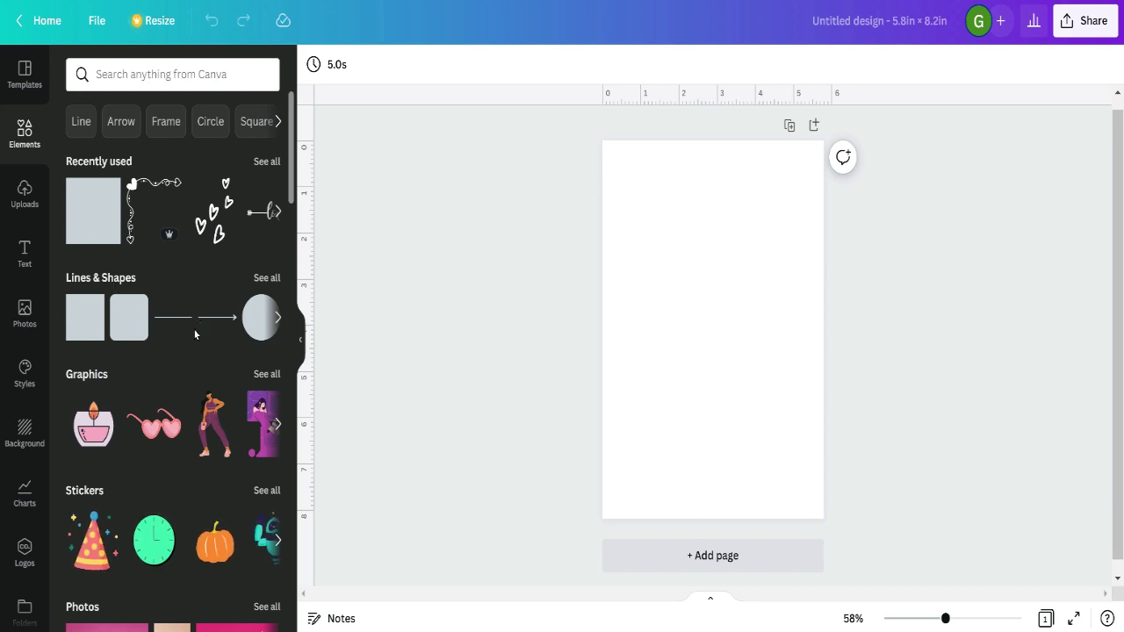
pyautogui.scroll(-5, 195, 333)
pyautogui.scroll(-5, 195, 334)
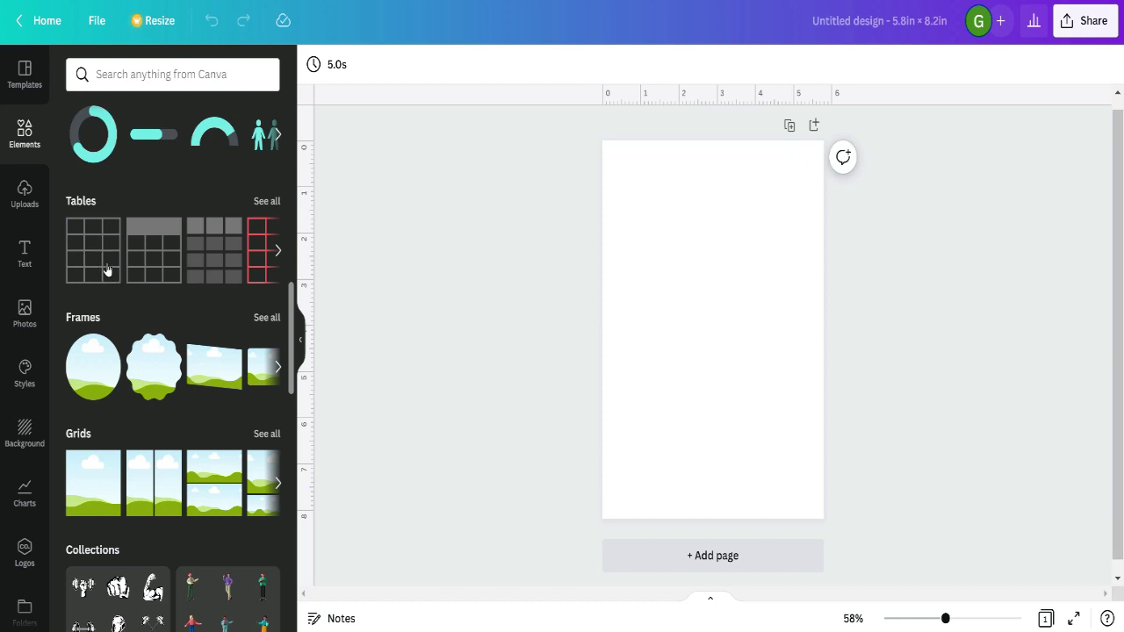
pyautogui.click(26, 193)
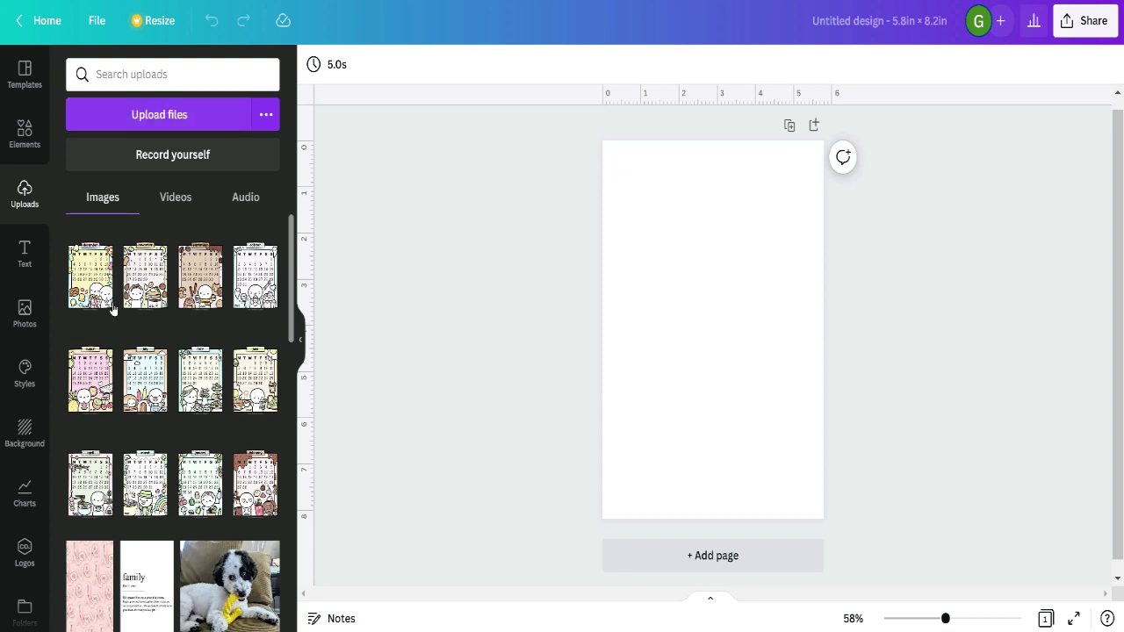
# - Add a subheading to the page with the text "Weekly Plan"
pyautogui.click(27, 251)
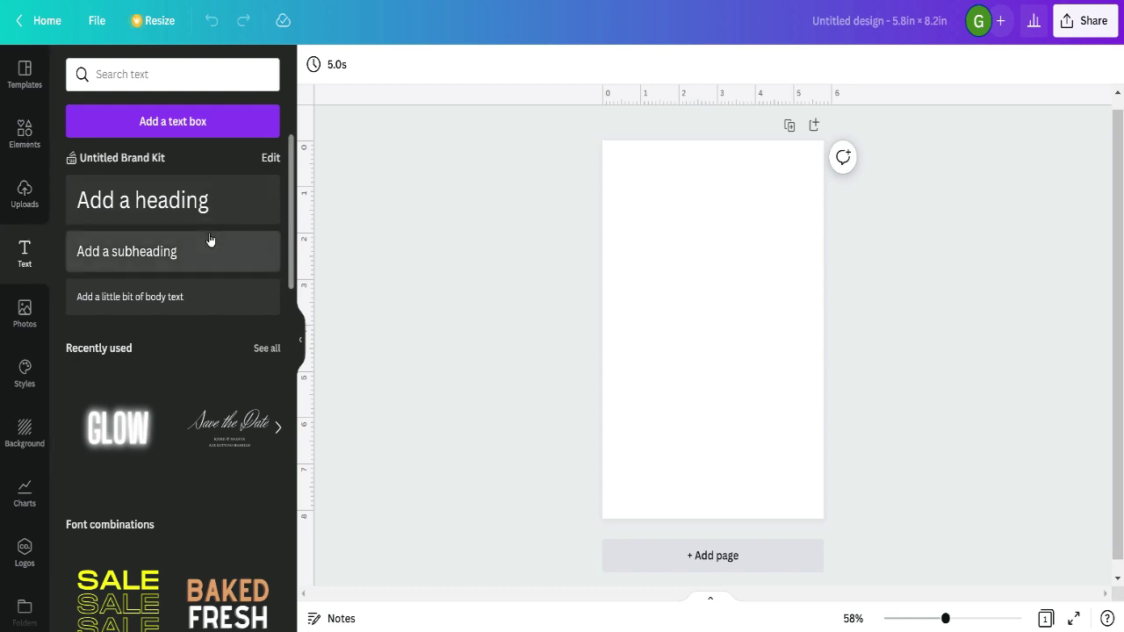
pyautogui.click(151, 252)
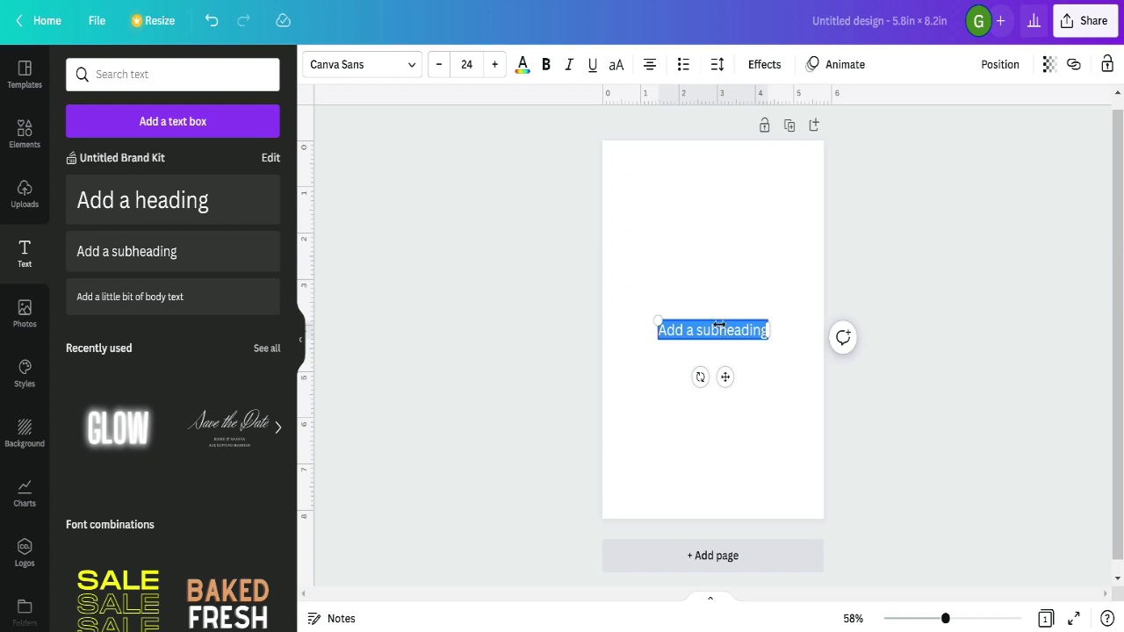
pyautogui.write('Weekly F')
pyautogui.write('lan')
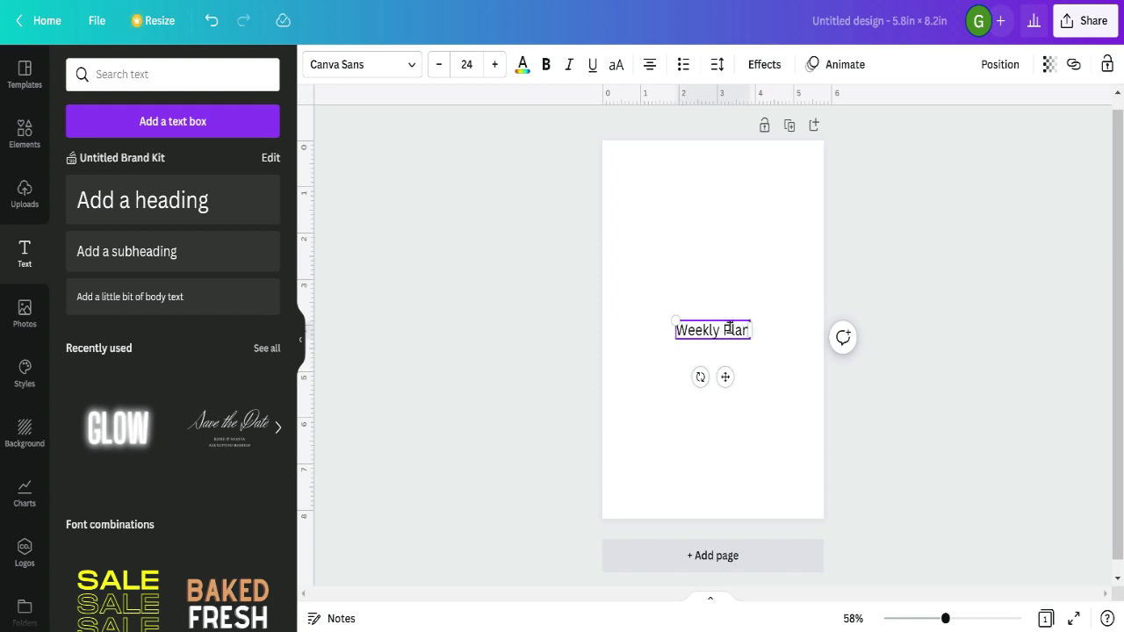
# - Position the "Weekly Plan" text in the page's upper-left corner, extending slightly past the left margin guide
pyautogui.moveTo(726, 377); pyautogui.dragTo(744, 328)
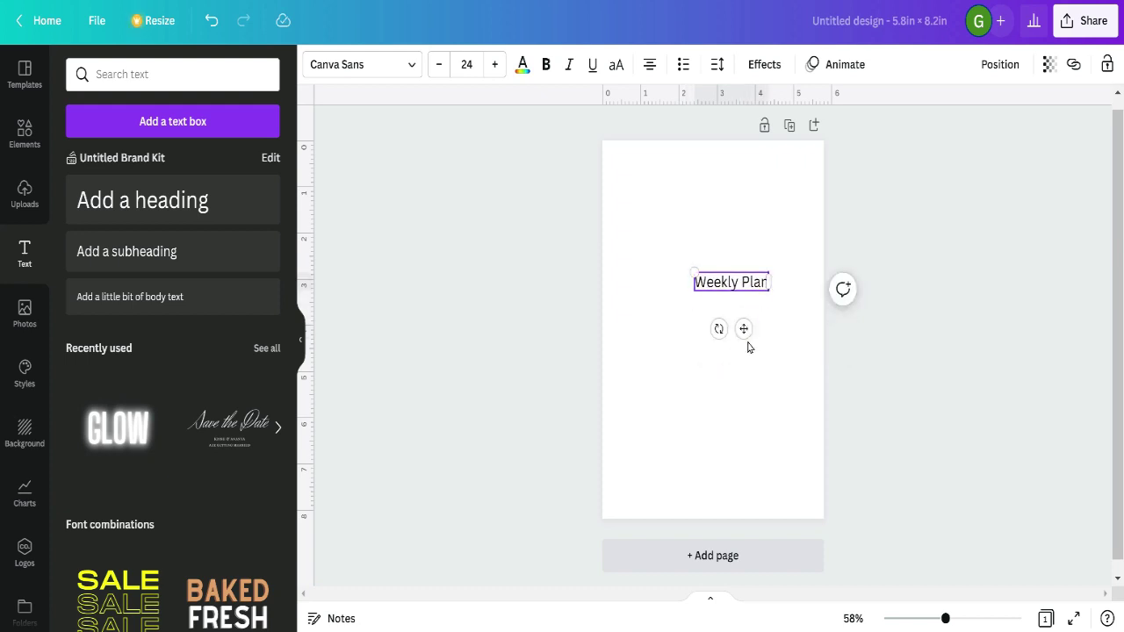
pyautogui.moveTo(744, 326); pyautogui.dragTo(675, 211)
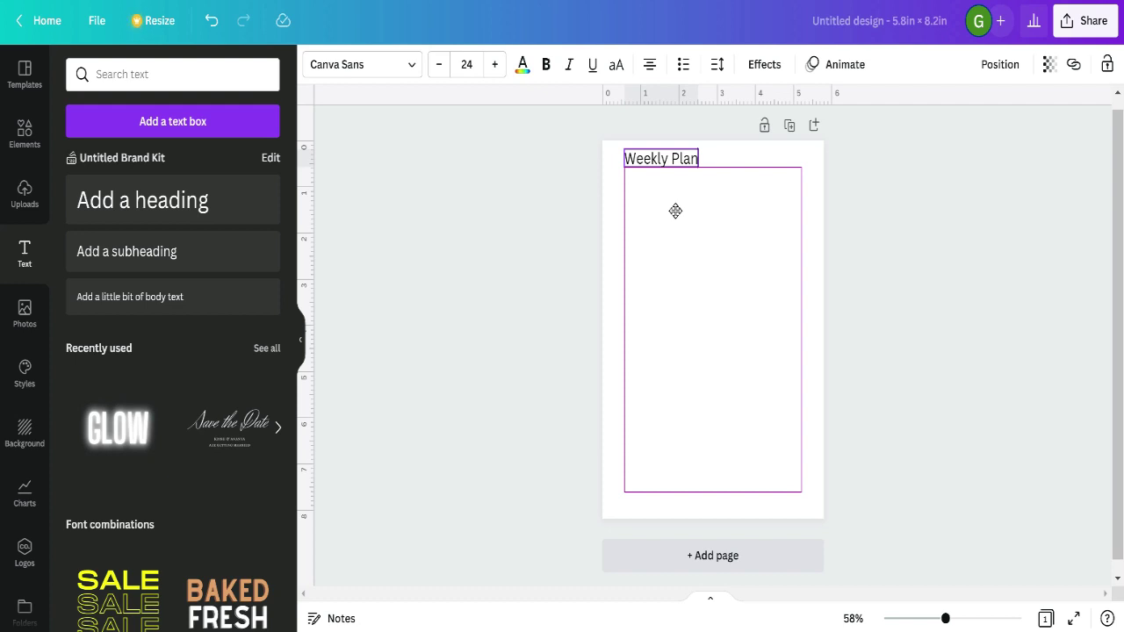
pyautogui.moveTo(676, 211); pyautogui.dragTo(725, 222)
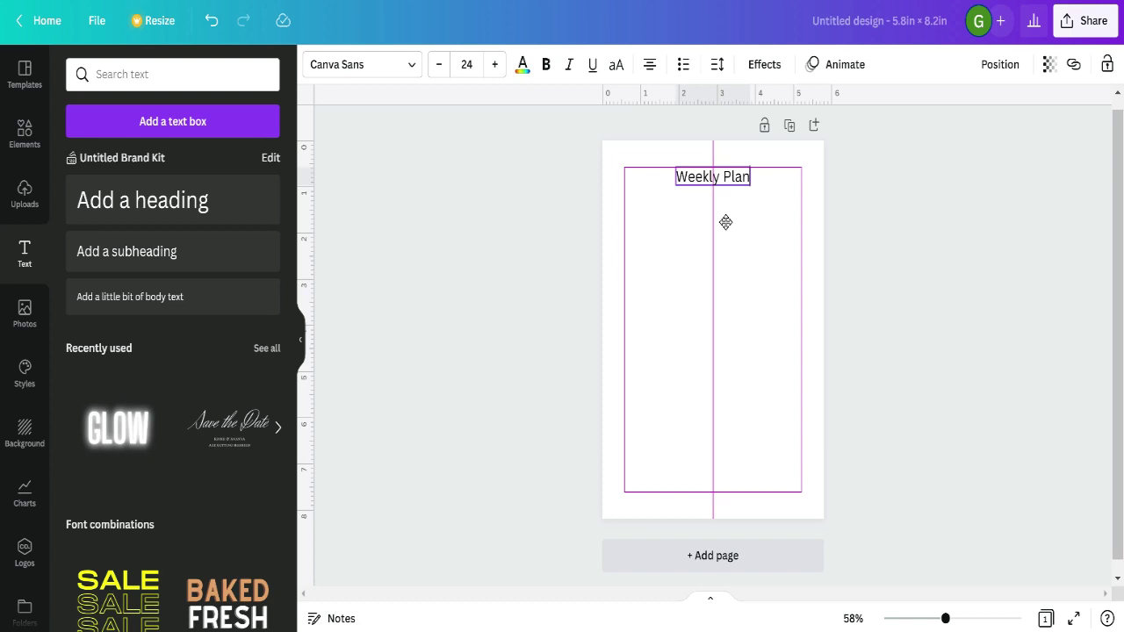
pyautogui.moveTo(725, 222); pyautogui.dragTo(672, 202)
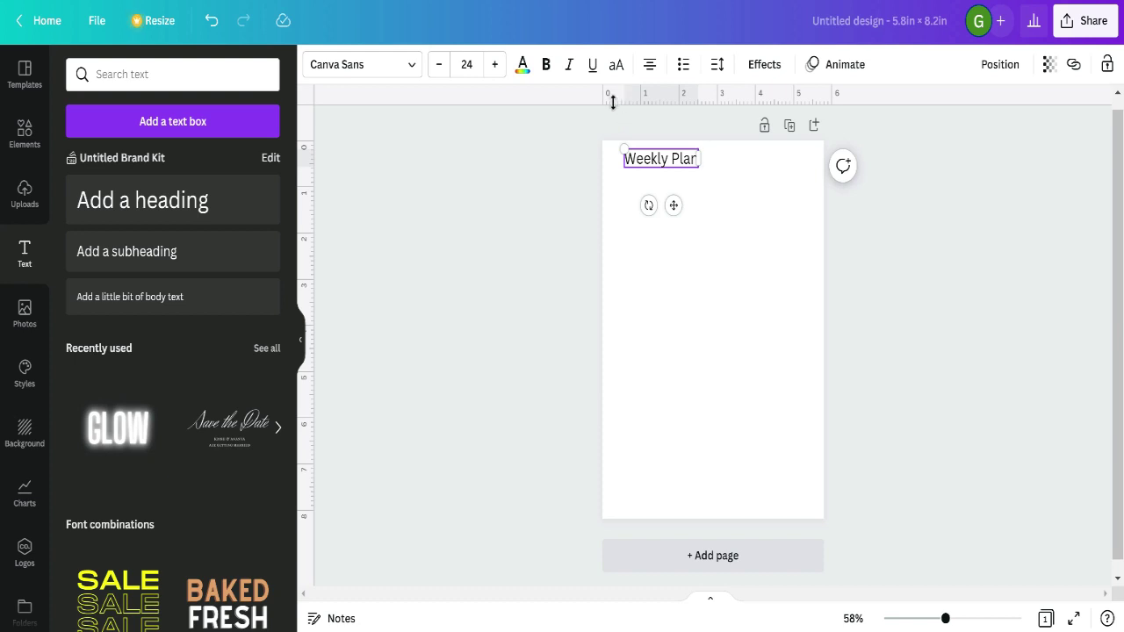
pyautogui.click(672, 205)
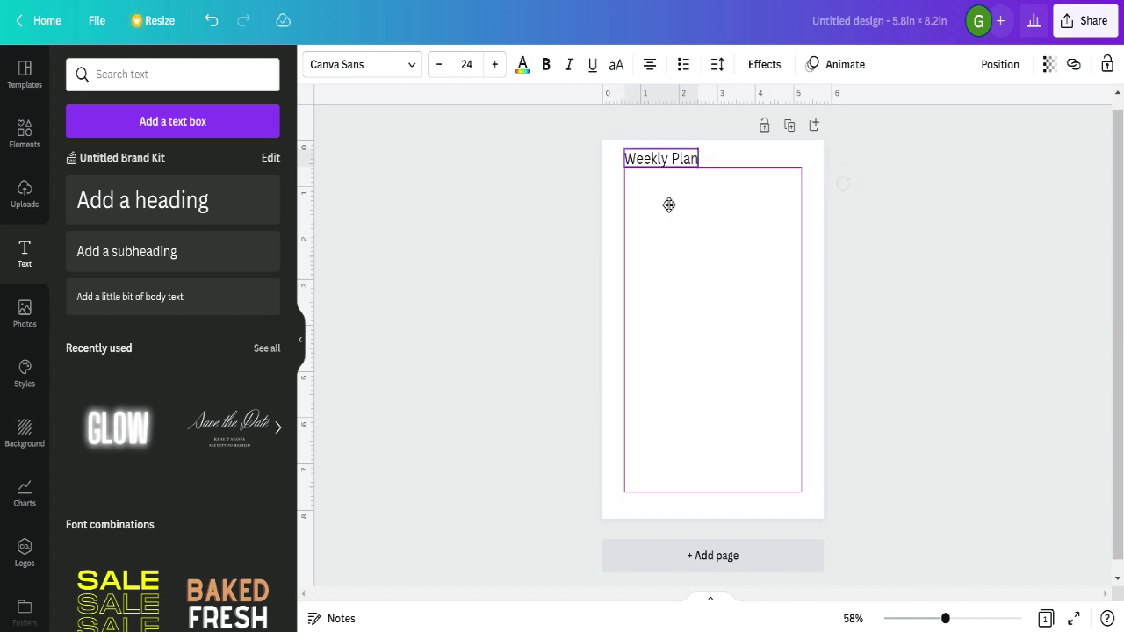
pyautogui.hotkey('shift', 'Left')
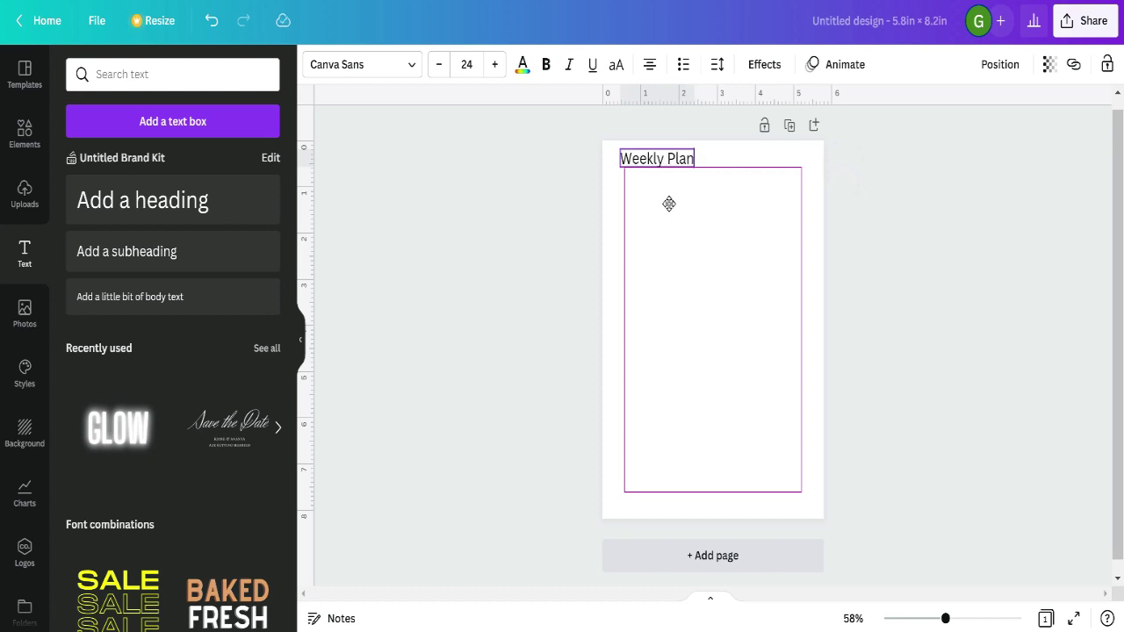
pyautogui.moveTo(669, 204); pyautogui.dragTo(669, 203)
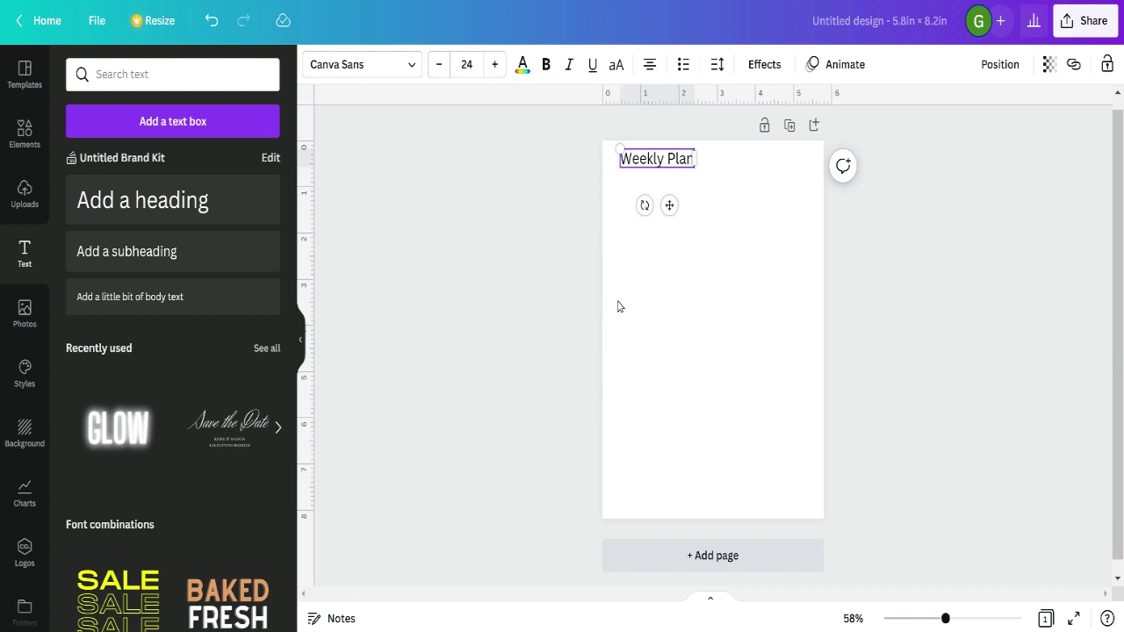
# - Add a square shape to the middle of the planner page
pyautogui.click(36, 158)
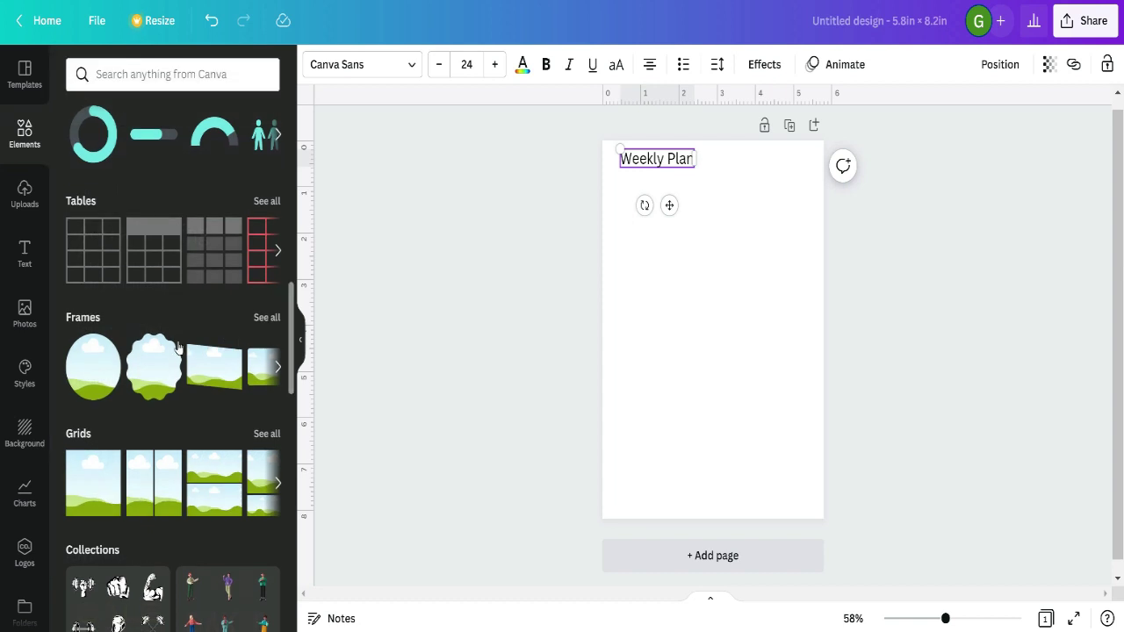
pyautogui.scroll(10, 175, 329)
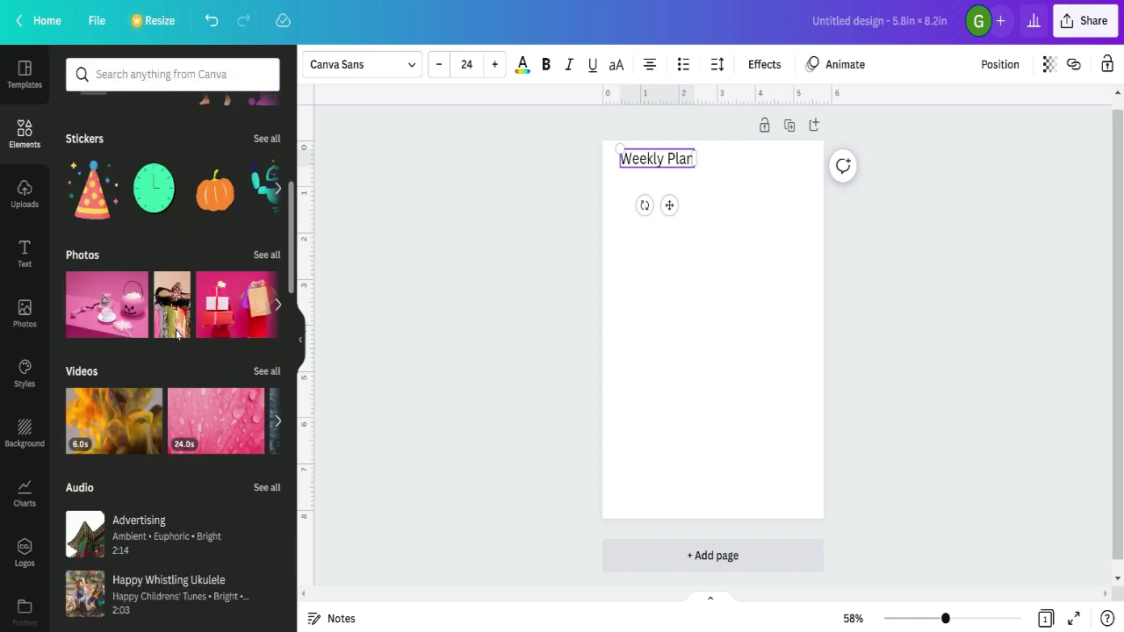
pyautogui.scroll(1, 176, 328)
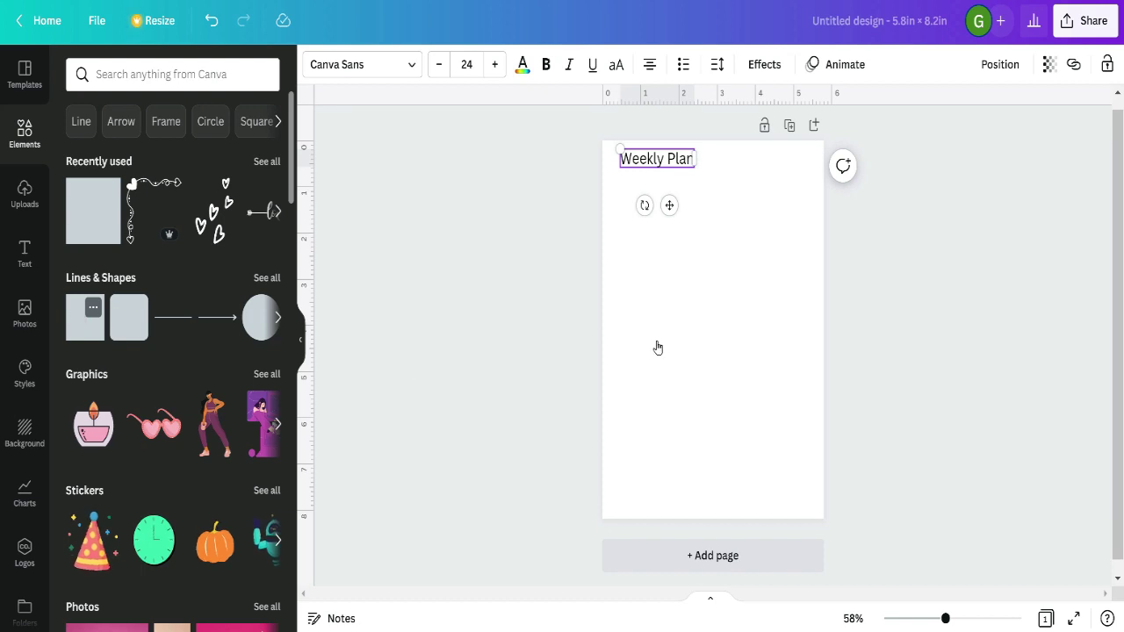
pyautogui.press('r')
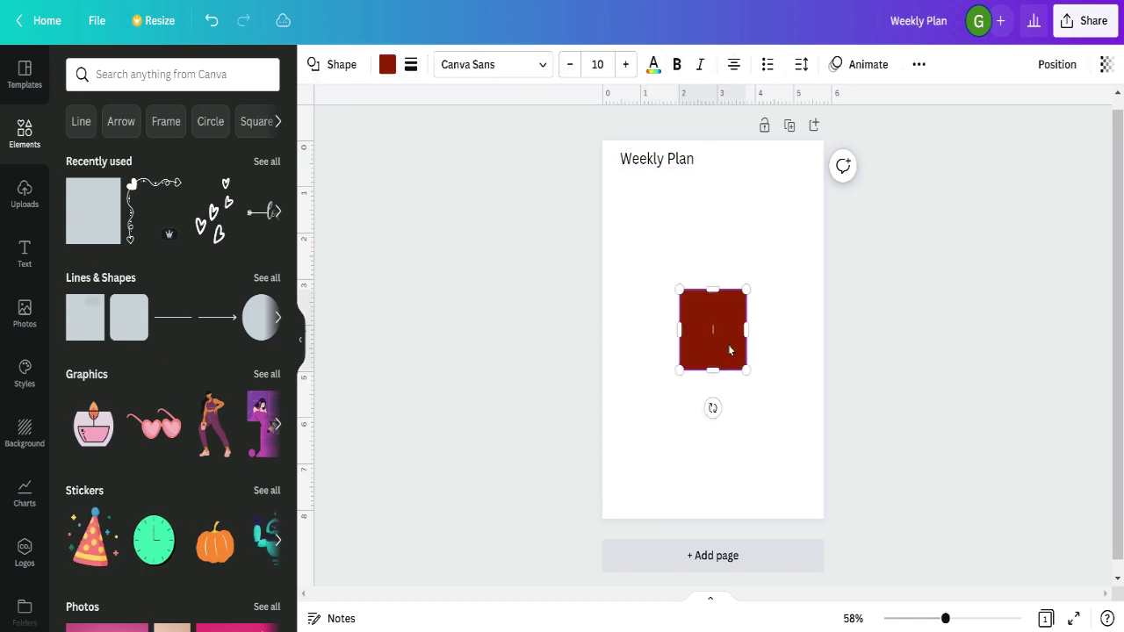
pyautogui.click(752, 411)
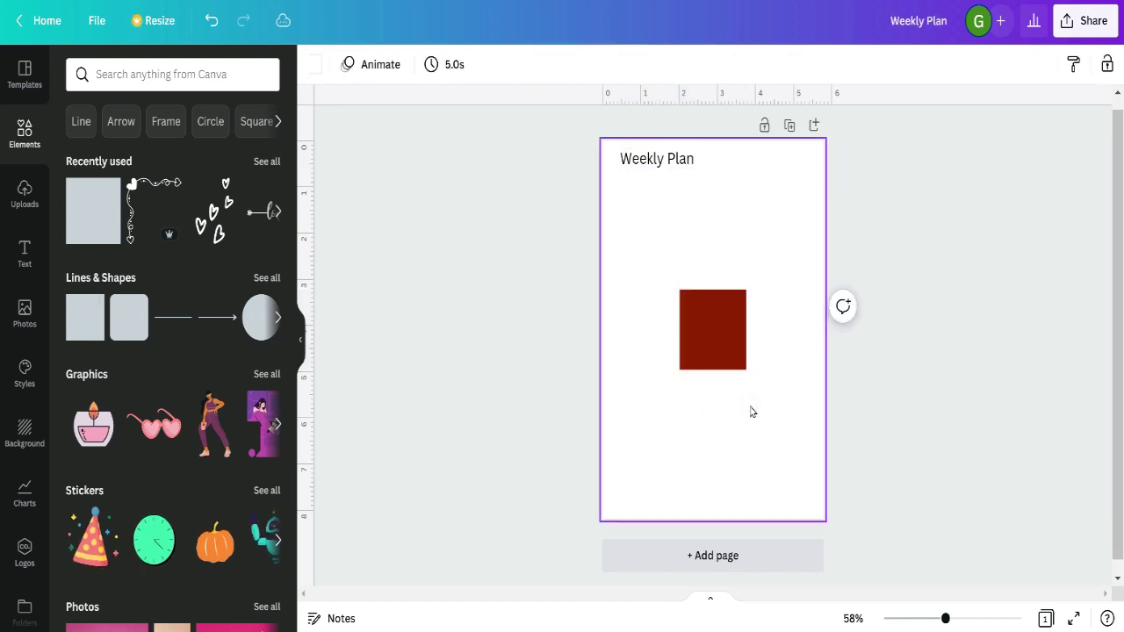
# - Fill the square in the middle of the page with light gray
pyautogui.click(712, 332)
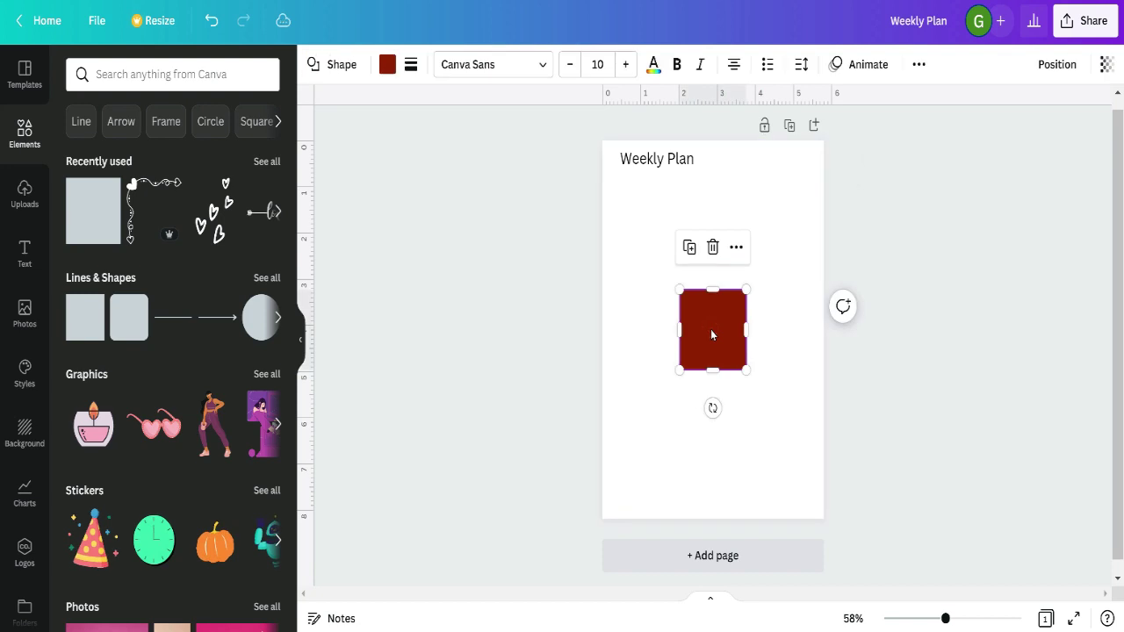
pyautogui.click(387, 65)
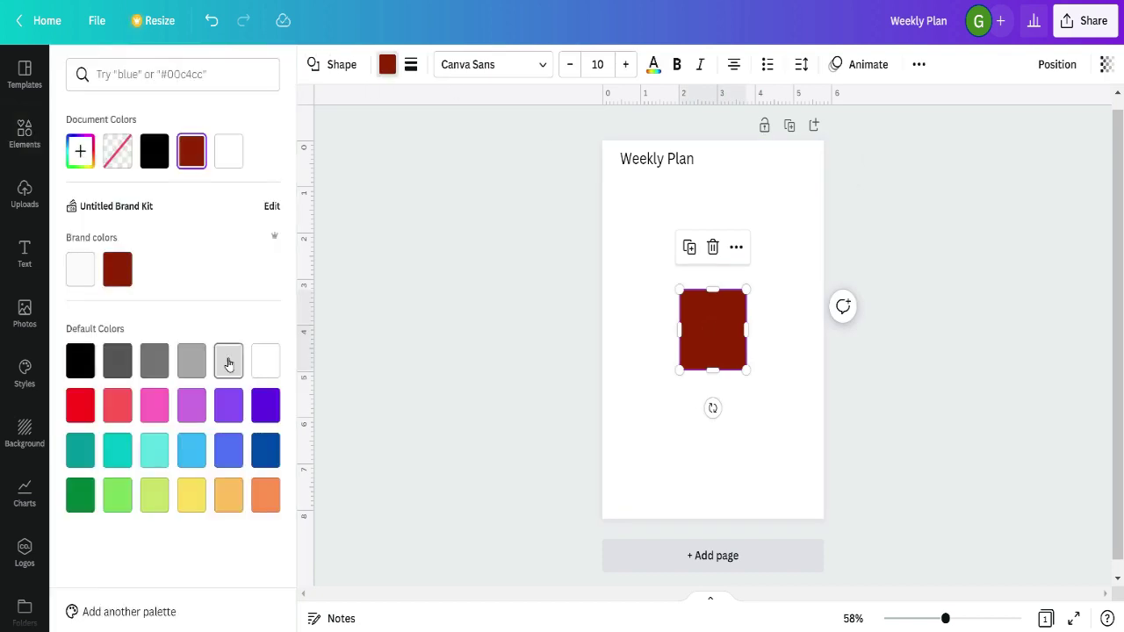
pyautogui.click(228, 362)
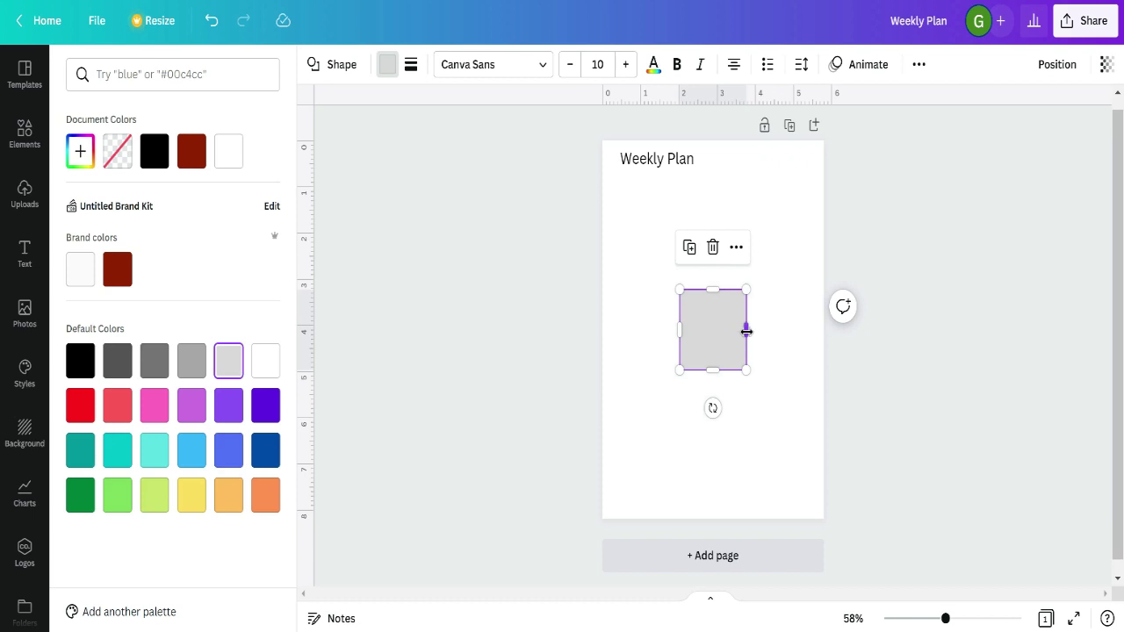
# - Reshape the gray square into a full-height strip about 0.5 in wide along the page's left edge
pyautogui.moveTo(745, 329); pyautogui.dragTo(625, 261)
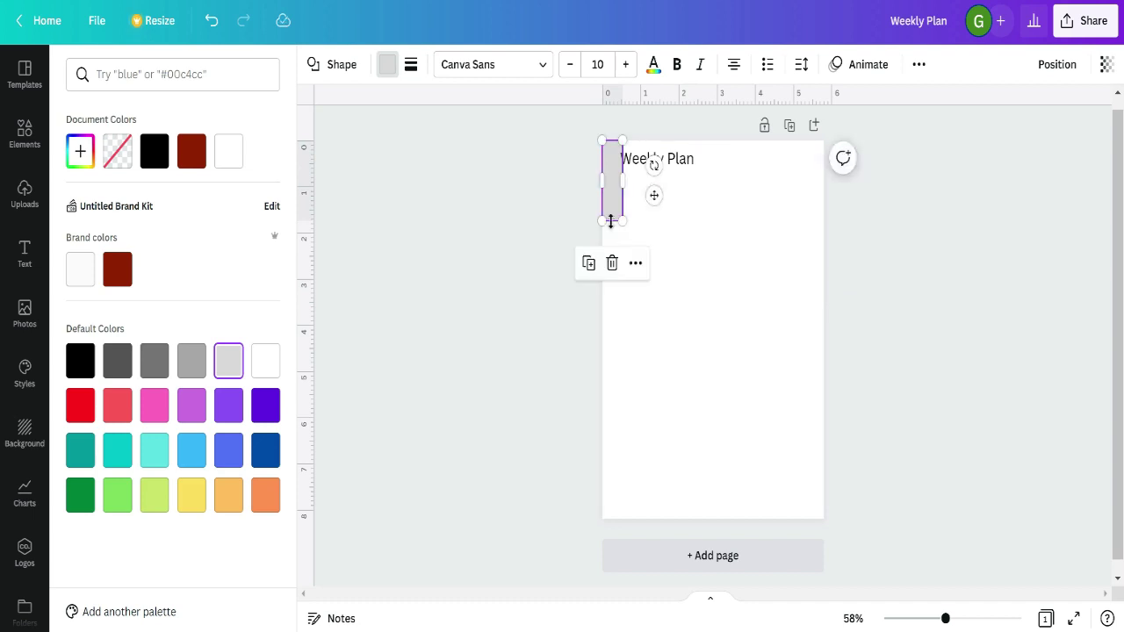
pyautogui.moveTo(611, 222); pyautogui.dragTo(618, 518)
pyautogui.click(715, 328)
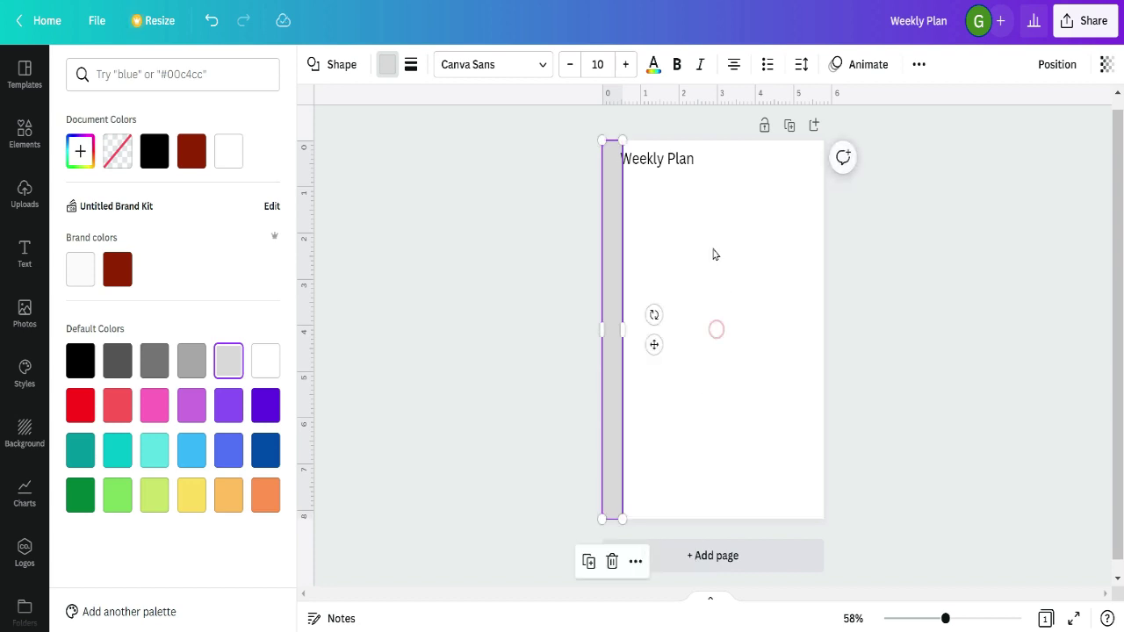
# - Shift the "Weekly Plan" title slightly right so it starts at the gray strip's edge
pyautogui.click(654, 157)
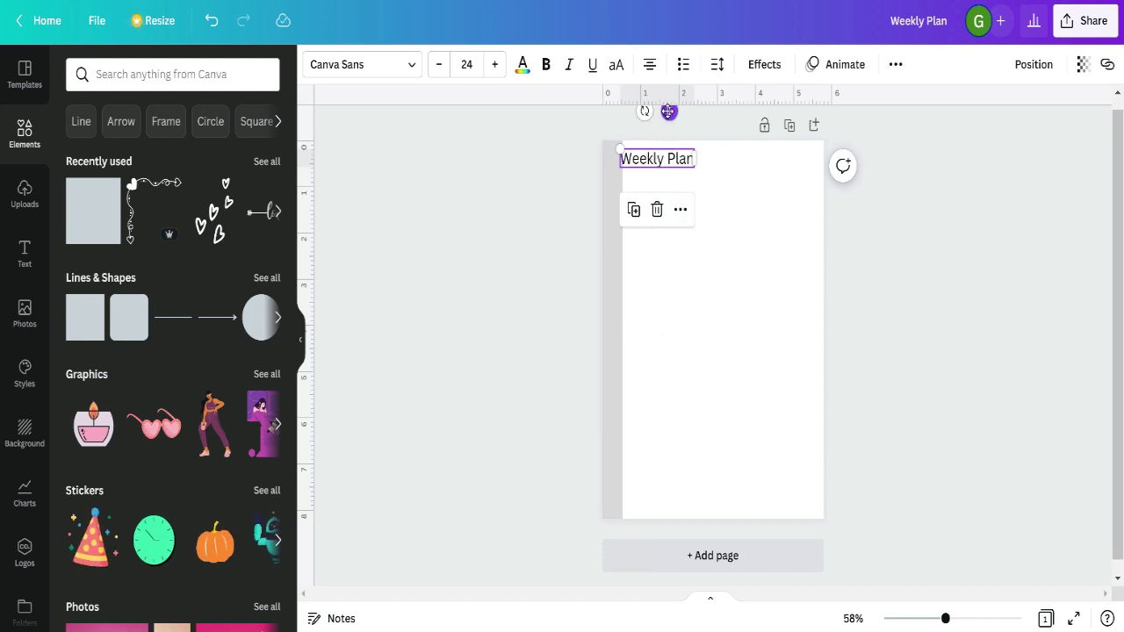
pyautogui.moveTo(671, 111); pyautogui.dragTo(672, 111)
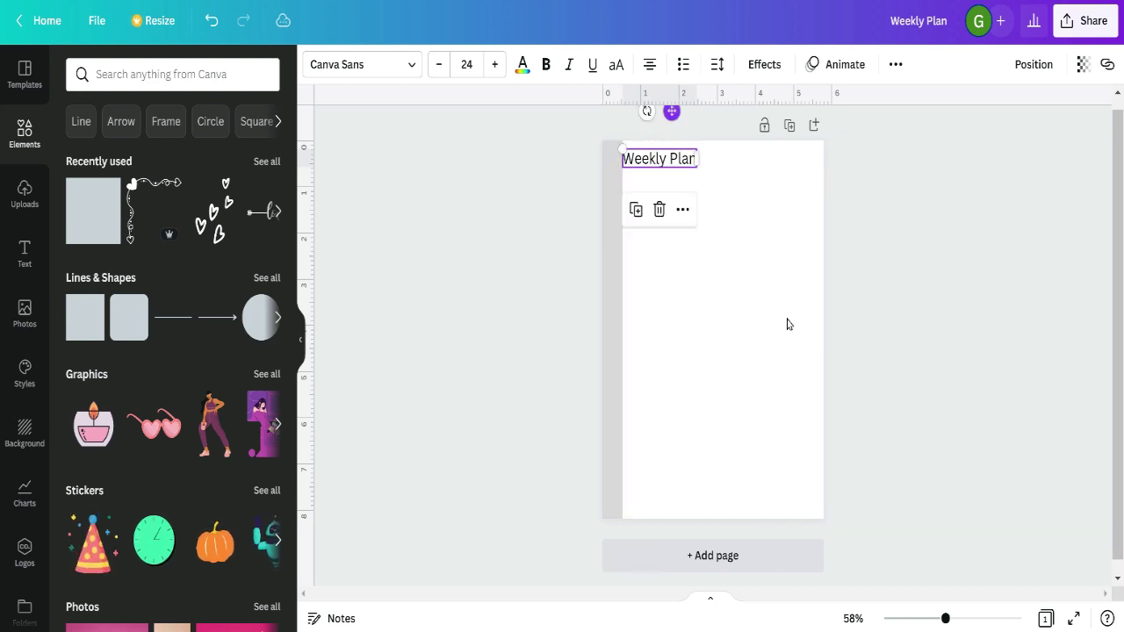
pyautogui.click(732, 383)
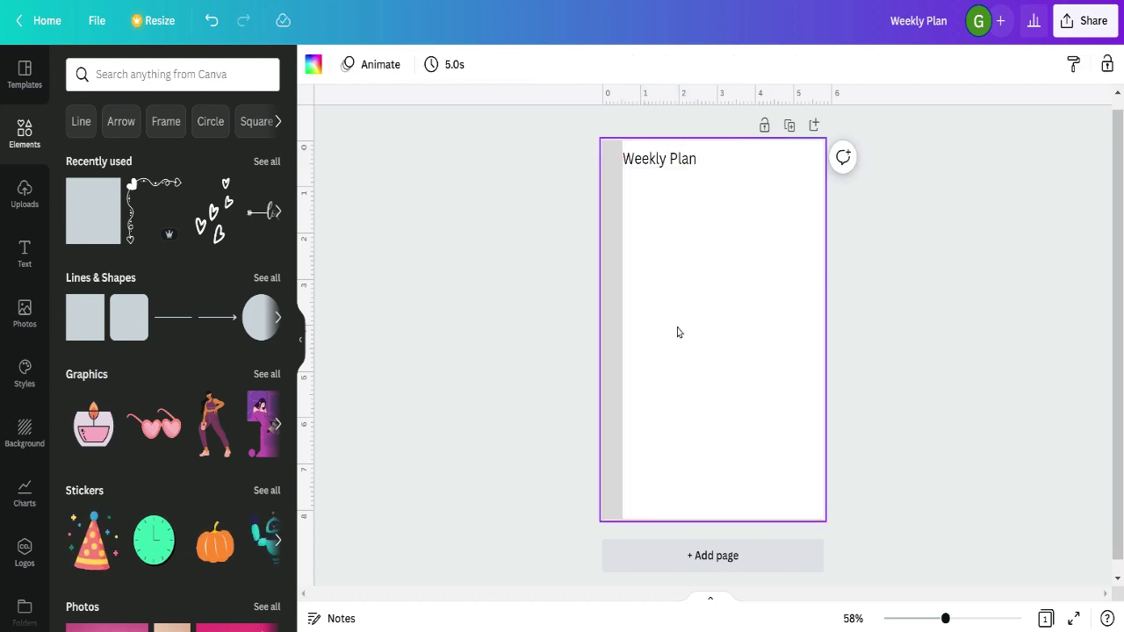
pyautogui.click(610, 246)
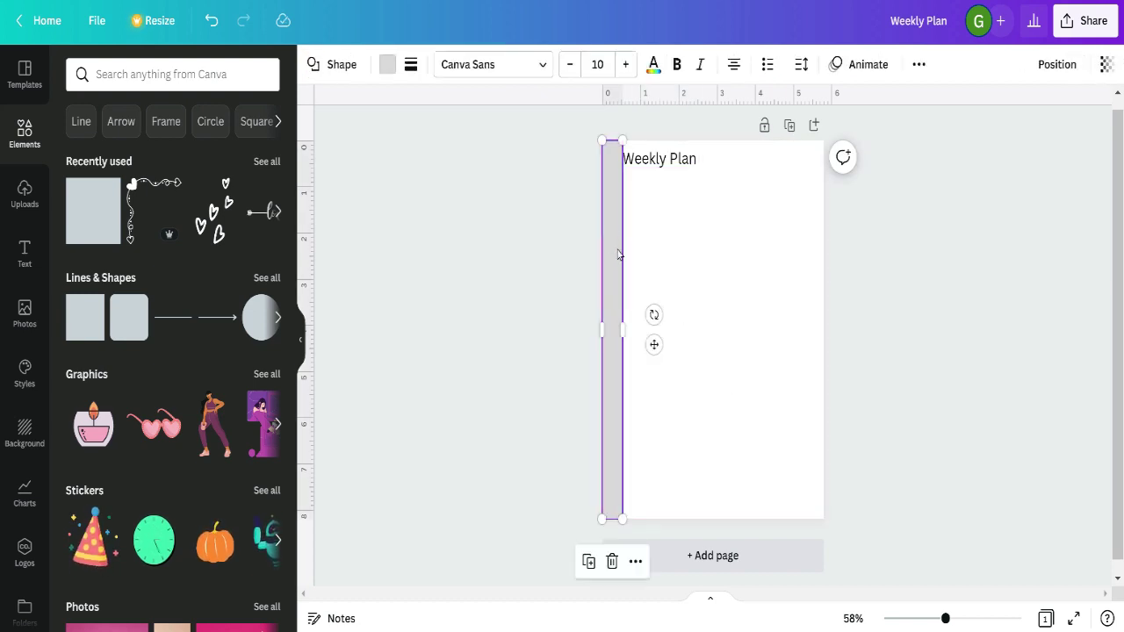
pyautogui.click(673, 255)
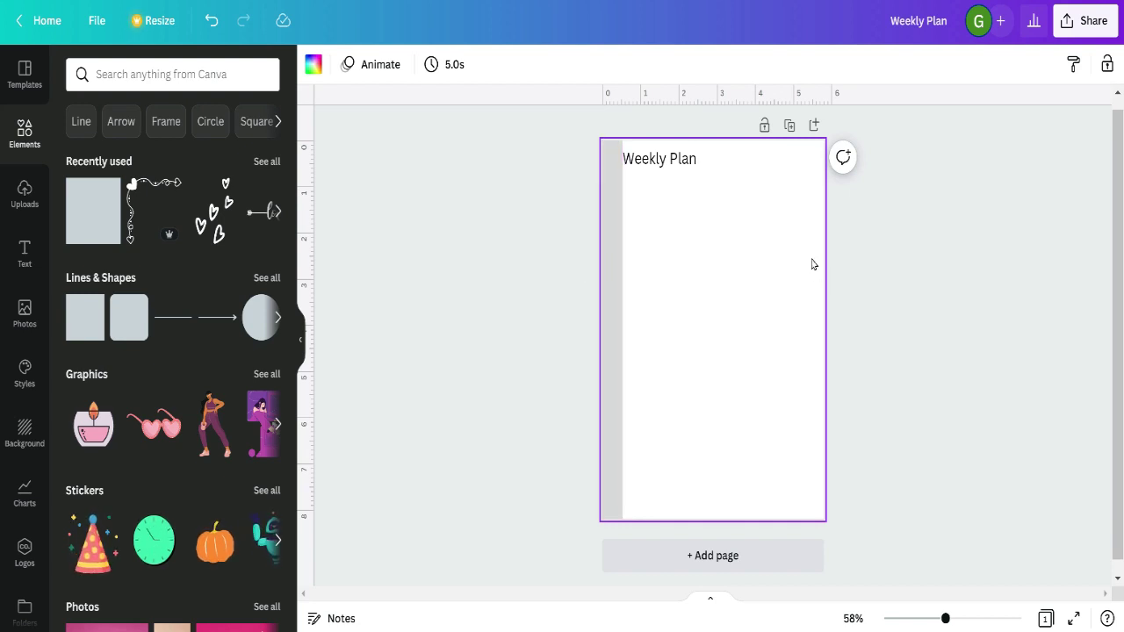
# - Browse the popular fonts and the font style categories for the "Weekly Plan" title
pyautogui.click(679, 162)
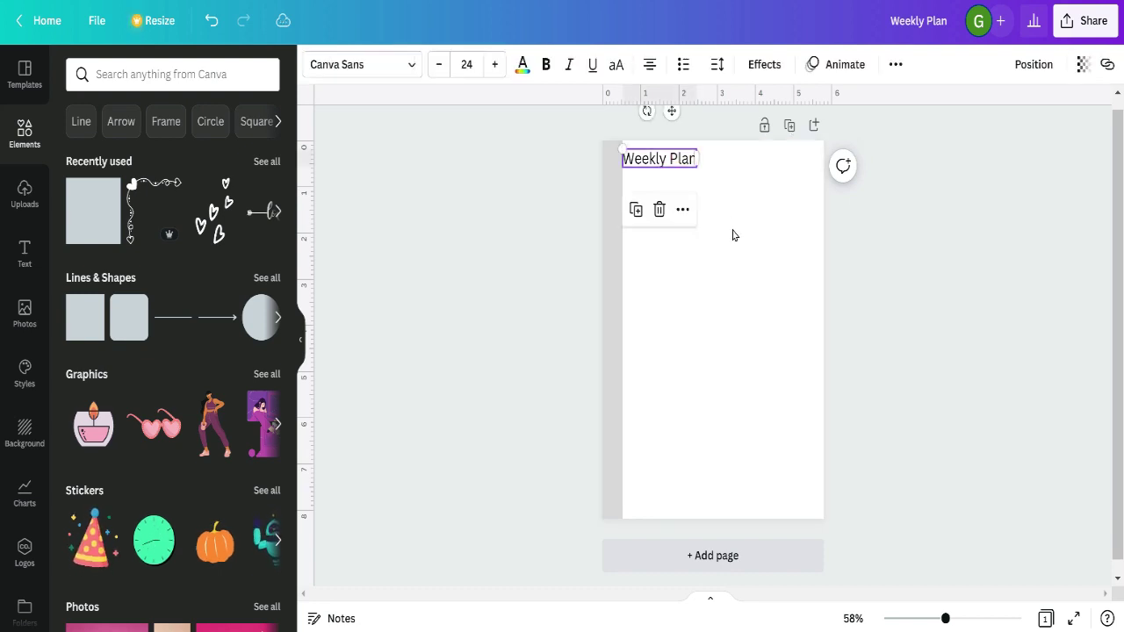
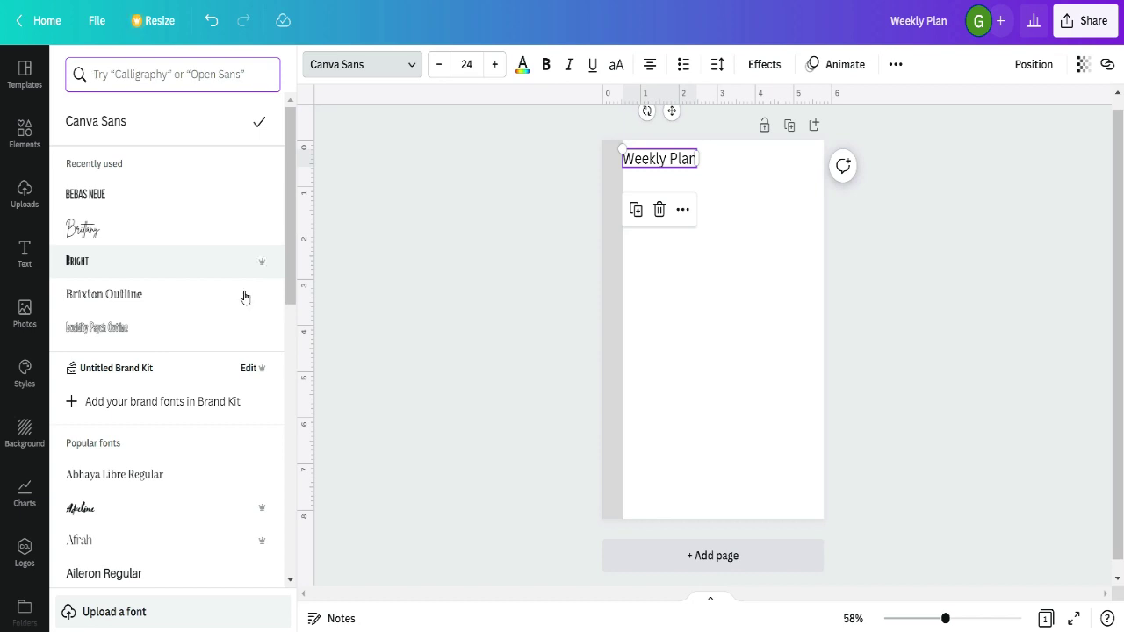
pyautogui.scroll(-3, 240, 301)
pyautogui.scroll(-4, 241, 301)
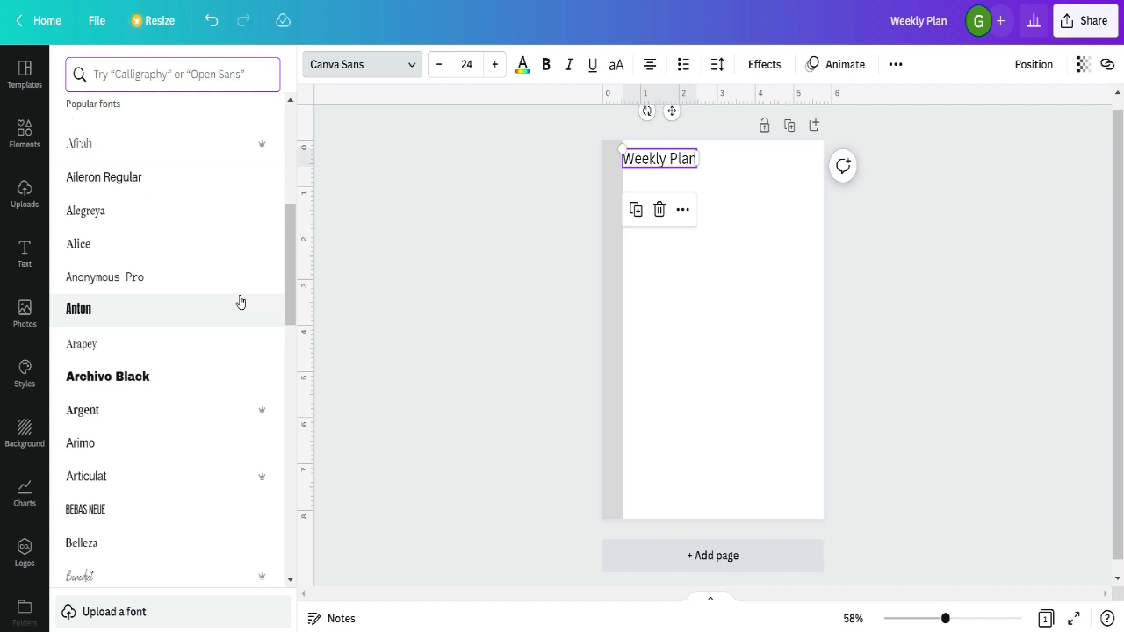
pyautogui.scroll(-1, 239, 301)
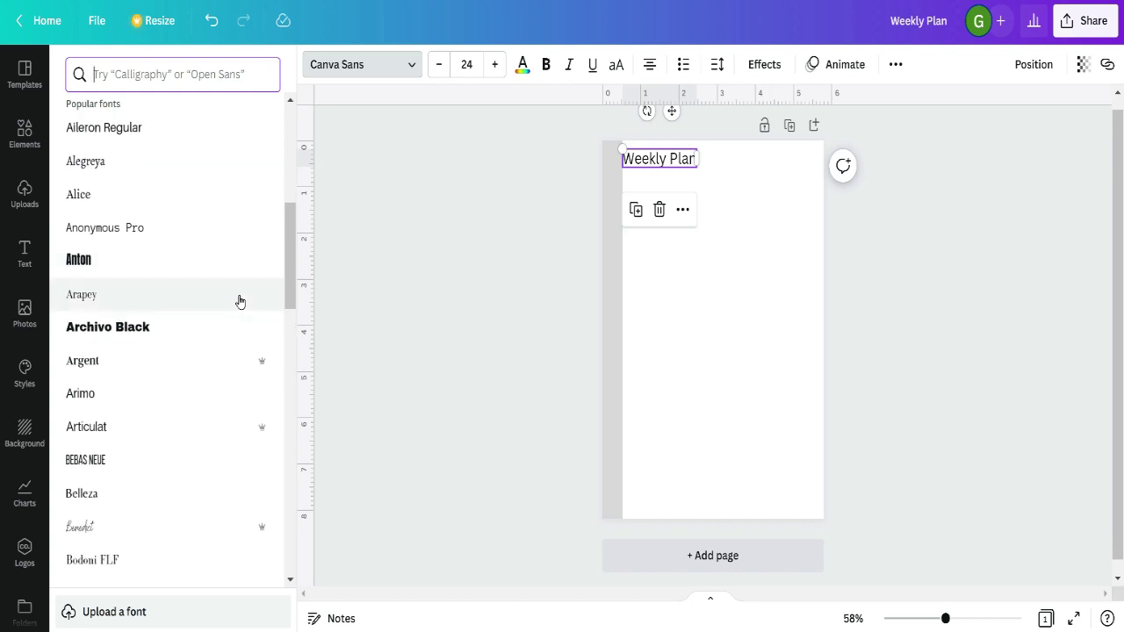
pyautogui.scroll(-6, 238, 302)
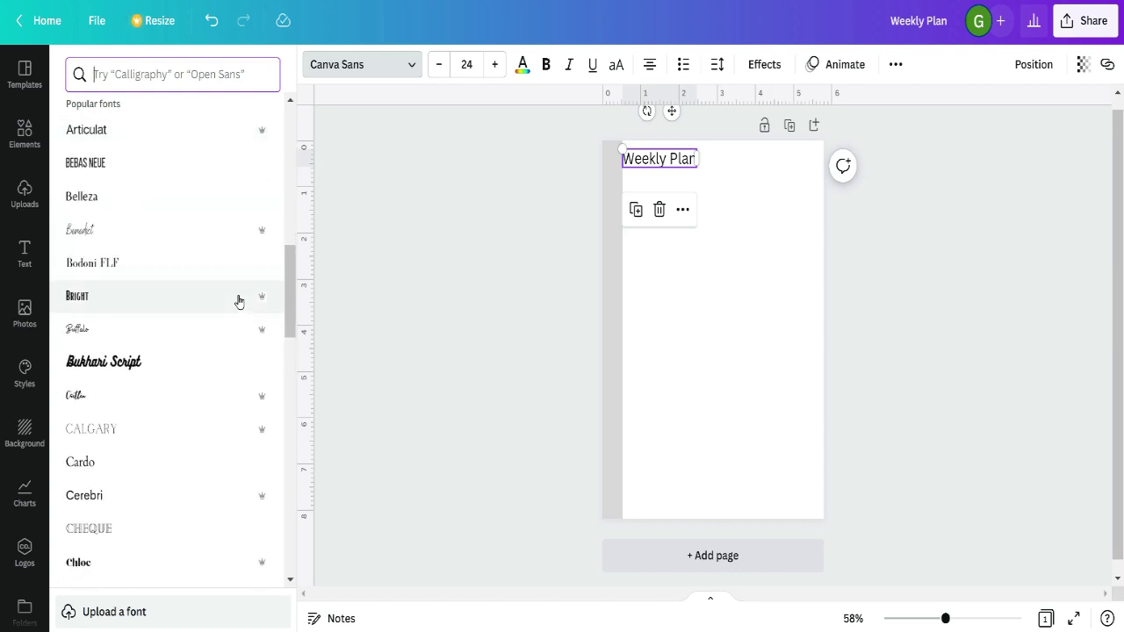
pyautogui.scroll(9, 238, 302)
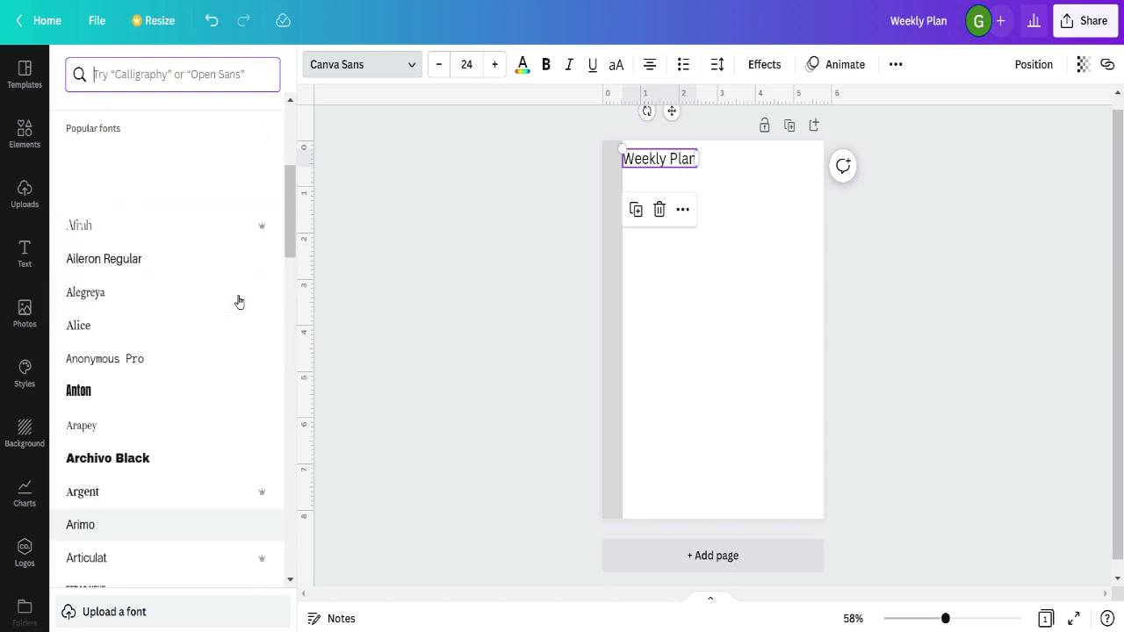
pyautogui.click(159, 74)
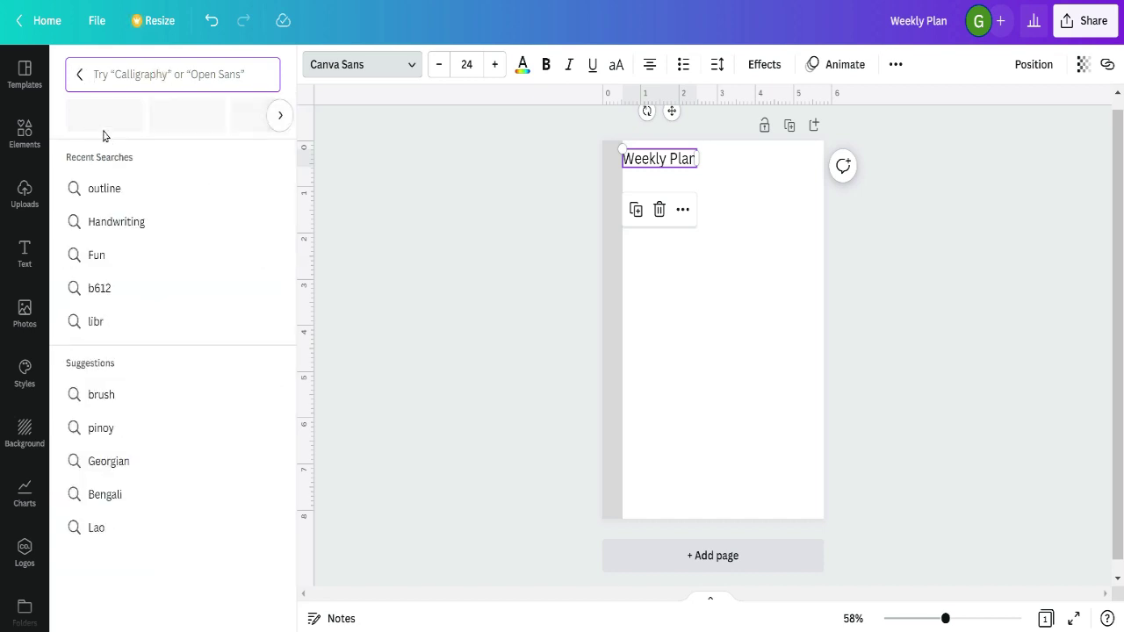
pyautogui.click(282, 117)
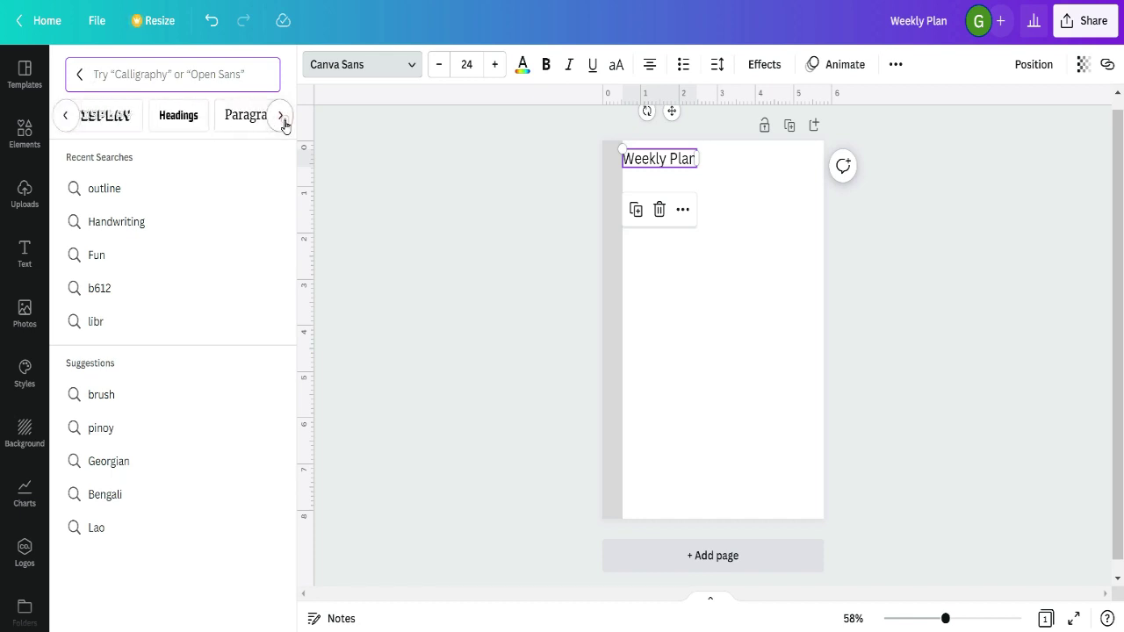
pyautogui.click(282, 117)
pyautogui.click(282, 117)
pyautogui.click(282, 117)
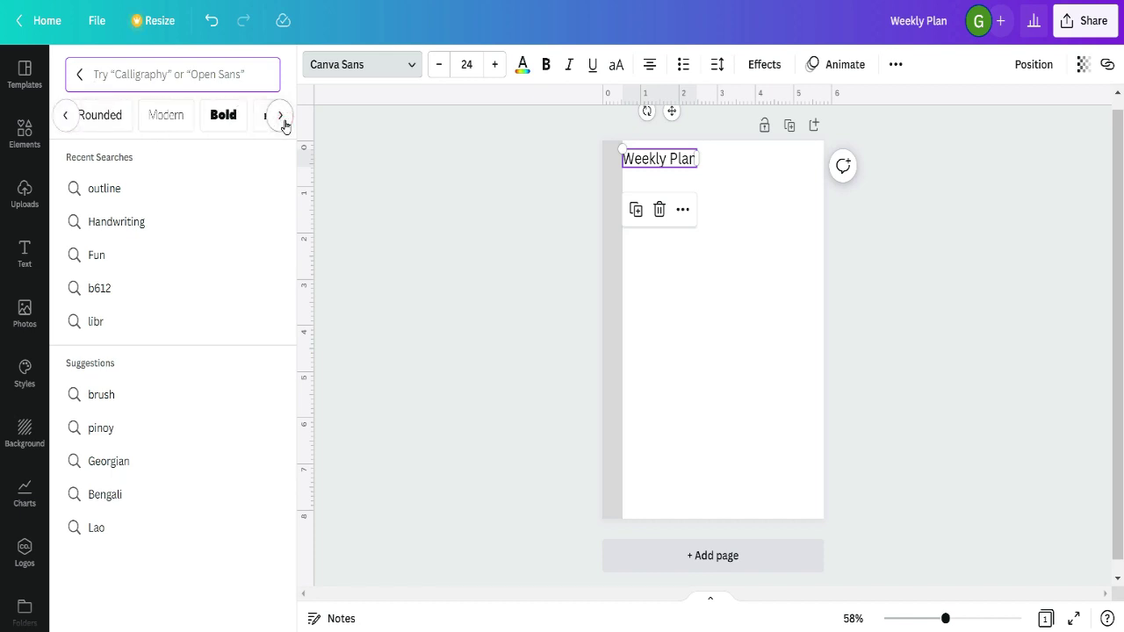
pyautogui.click(282, 117)
pyautogui.click(282, 117)
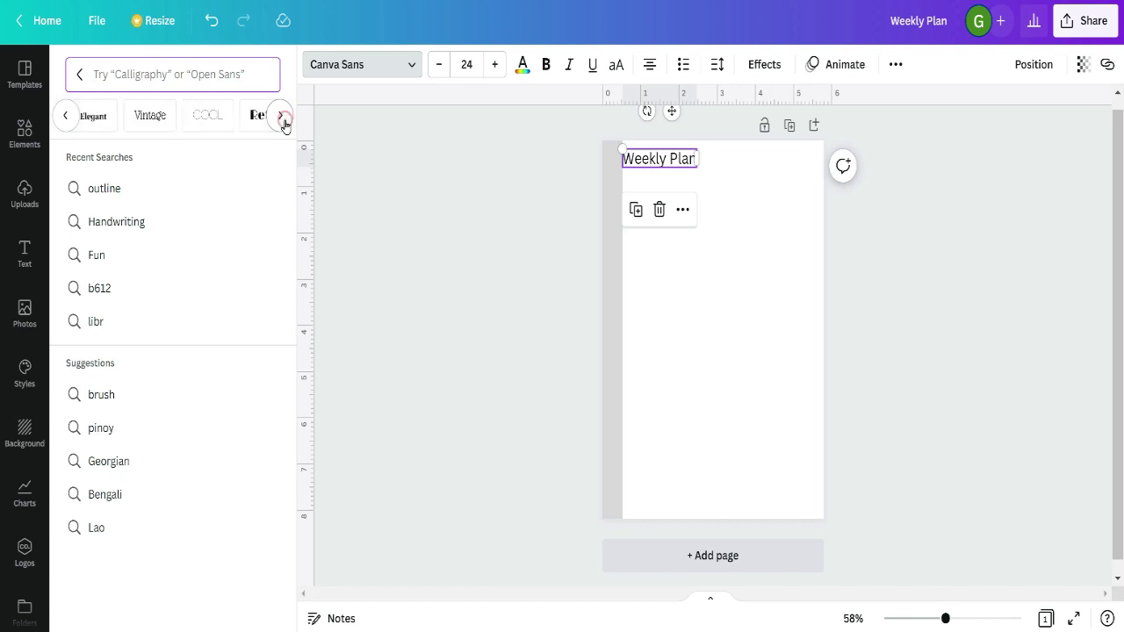
# - Apply the Vintage-style font Dream Avenue to the "Weekly Plan" title and align its left edge with the margin guide
pyautogui.click(151, 118)
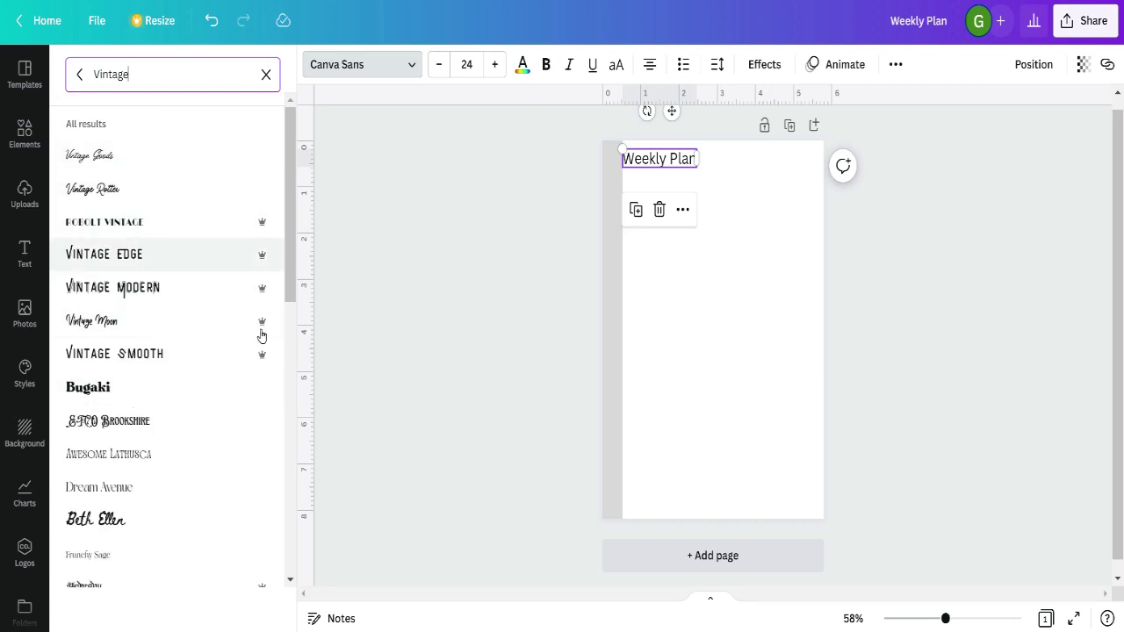
pyautogui.scroll(-2, 216, 404)
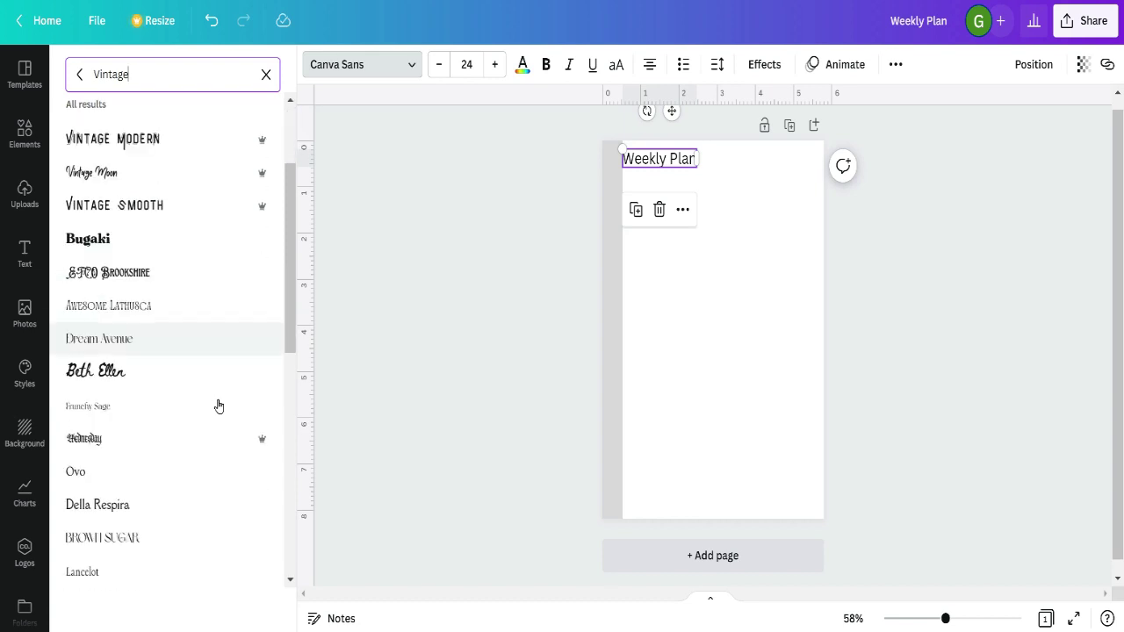
pyautogui.scroll(-1, 219, 404)
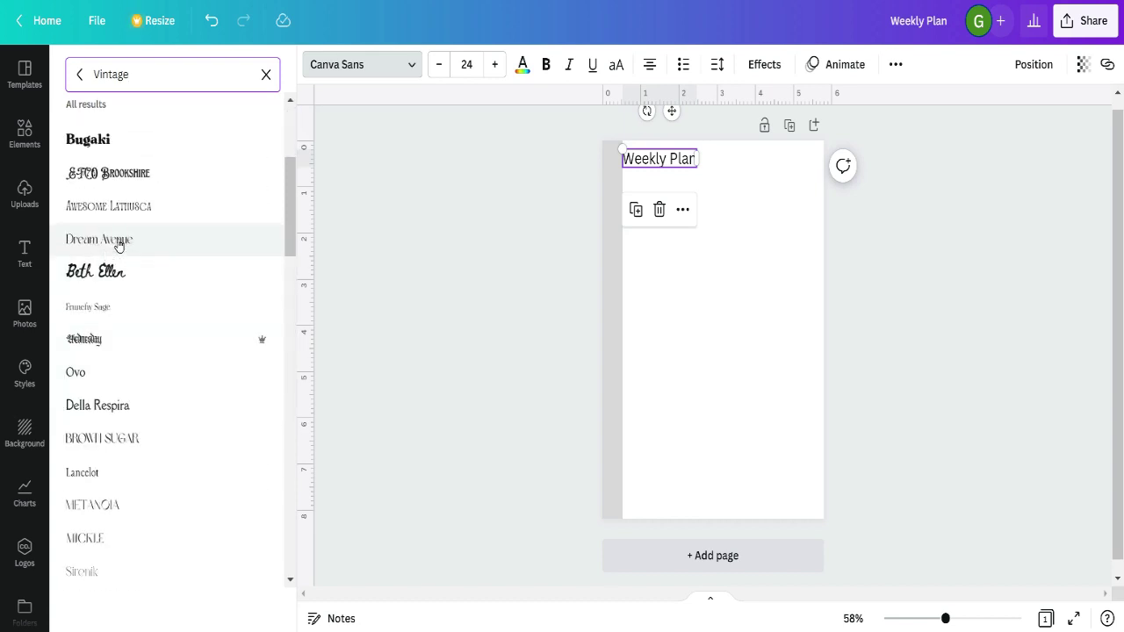
pyautogui.click(119, 243)
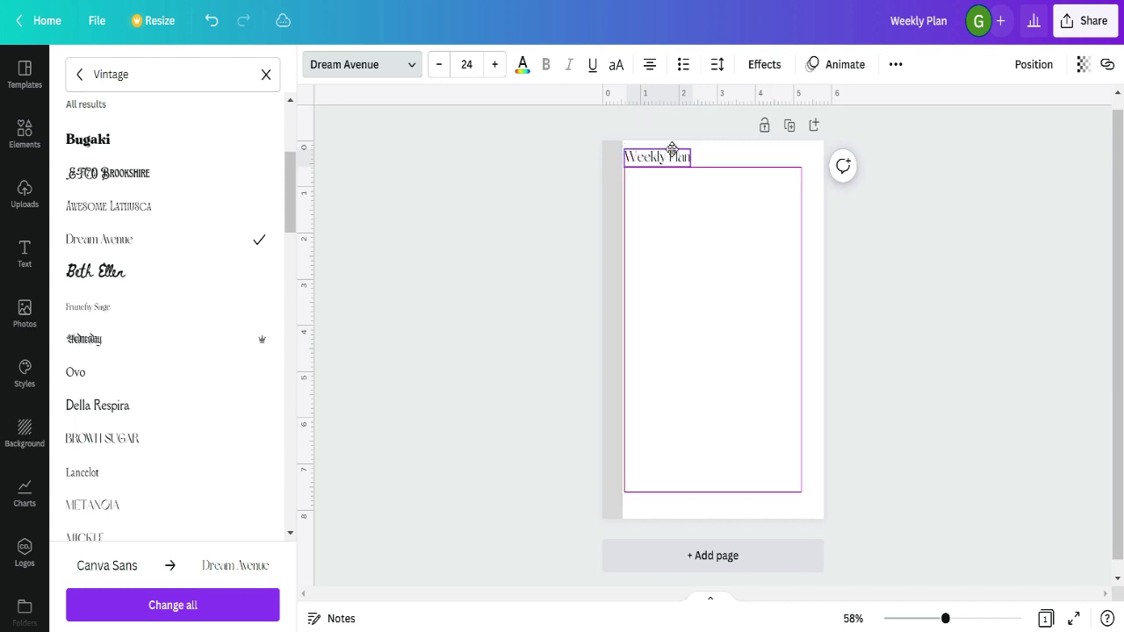
pyautogui.moveTo(673, 151); pyautogui.dragTo(672, 151)
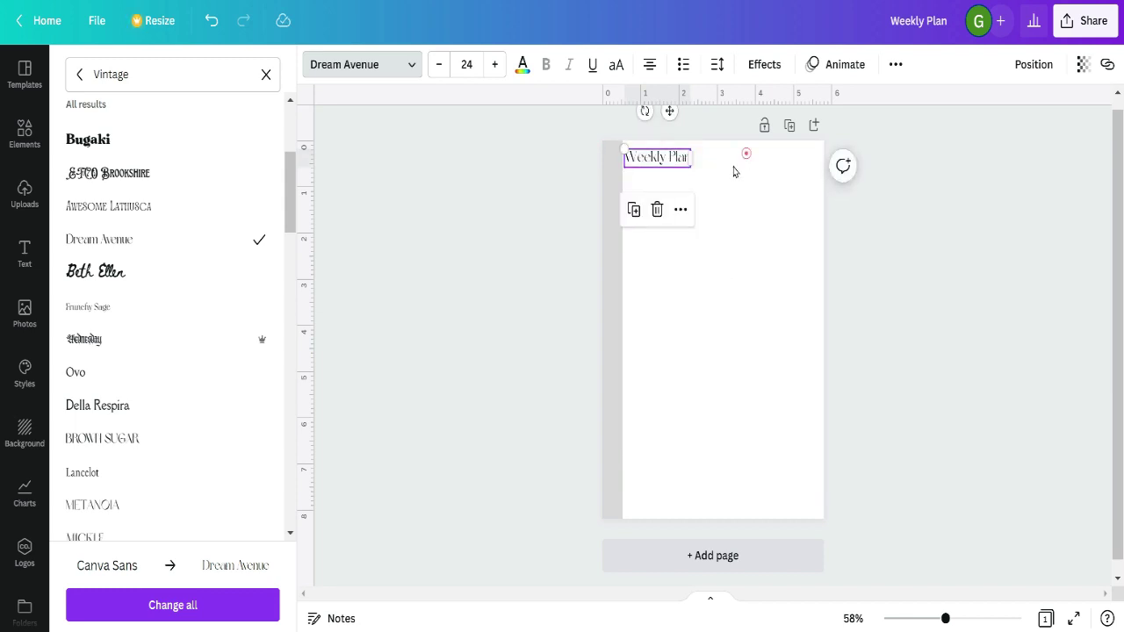
pyautogui.click(778, 264)
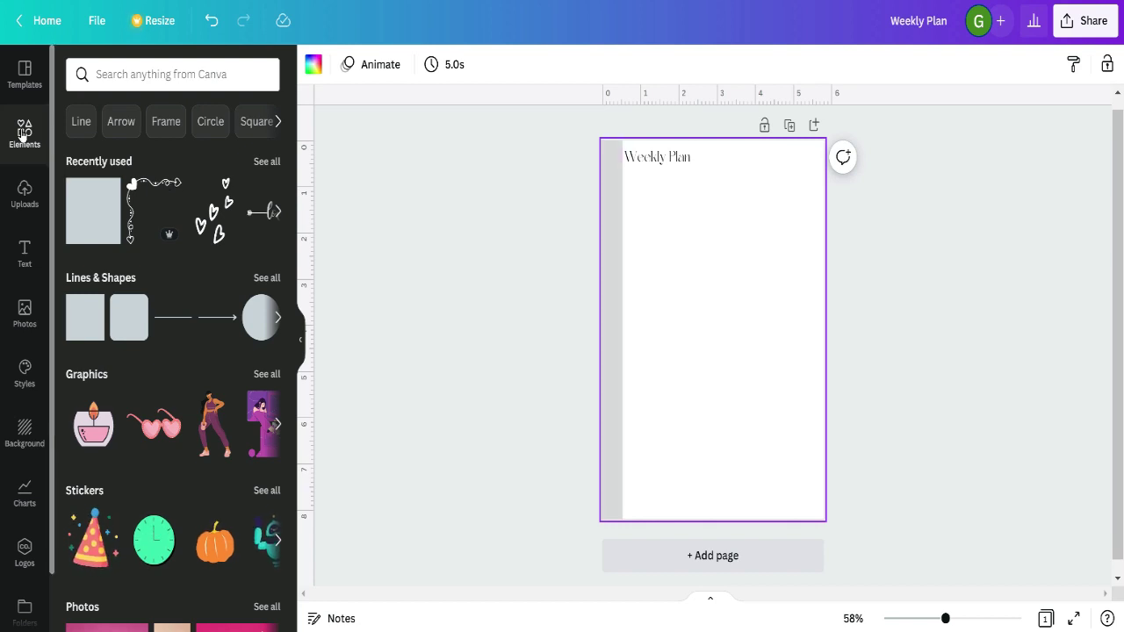
# - Add a horizontal straight line and place it just right of the "Weekly Plan" title, level with the text's middle
pyautogui.click(180, 319)
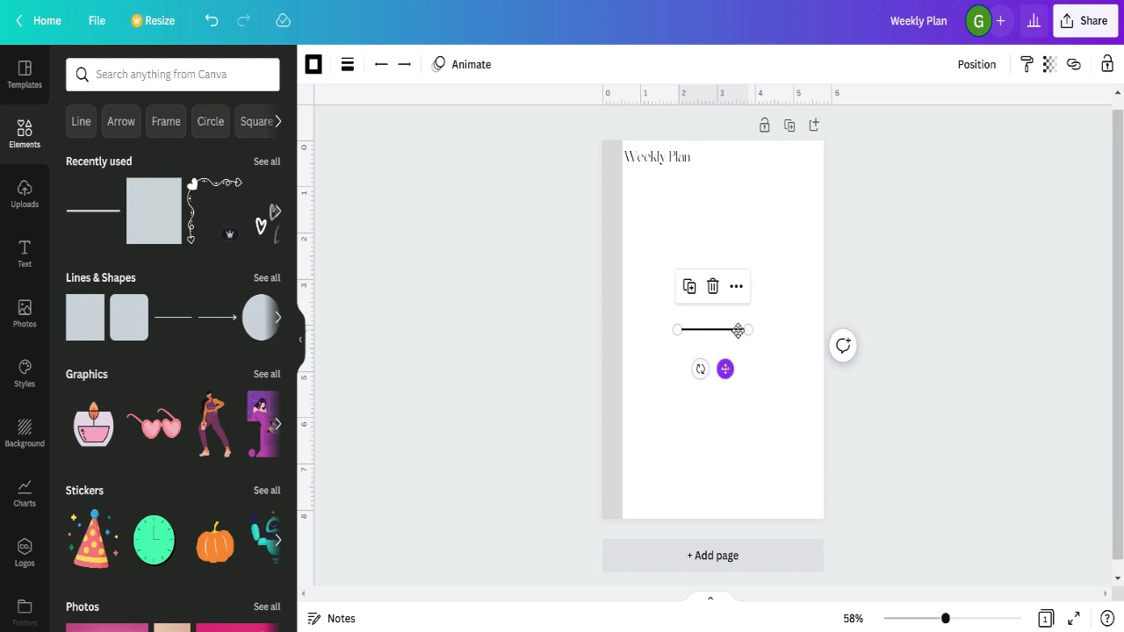
pyautogui.moveTo(725, 367); pyautogui.dragTo(752, 204)
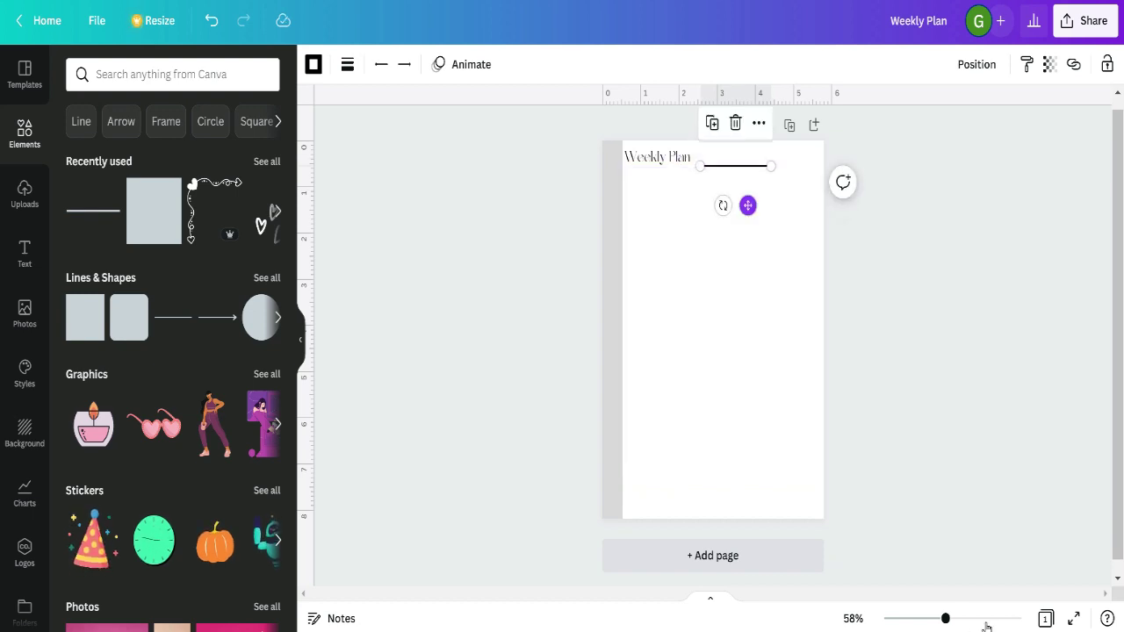
pyautogui.moveTo(947, 621); pyautogui.dragTo(971, 618)
pyautogui.scroll(5, 843, 481)
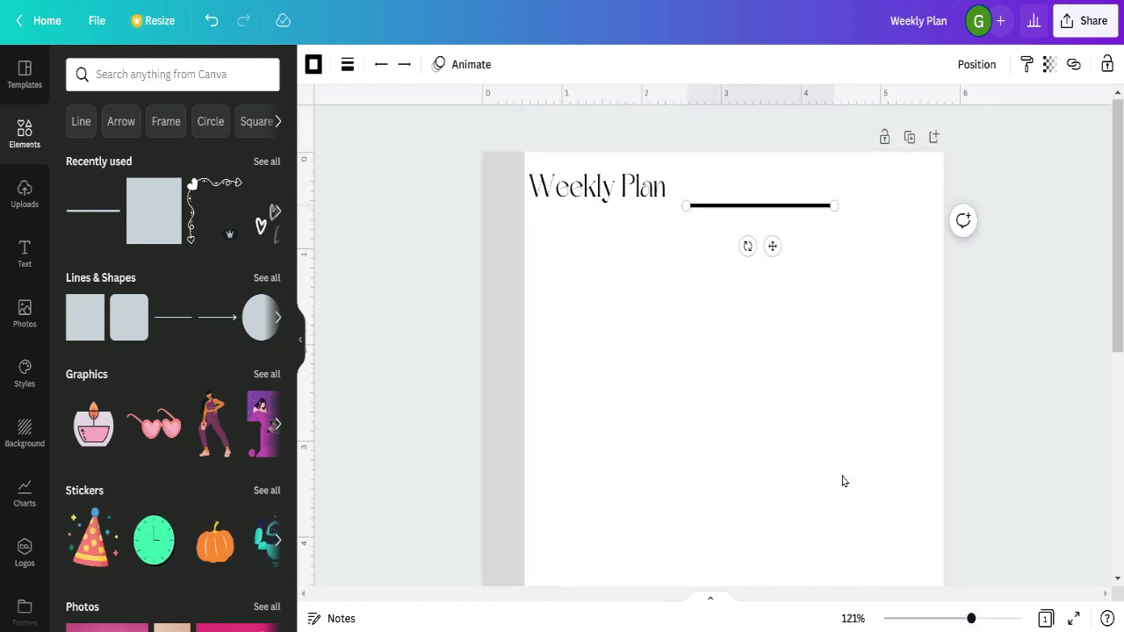
pyautogui.moveTo(773, 248); pyautogui.dragTo(773, 228)
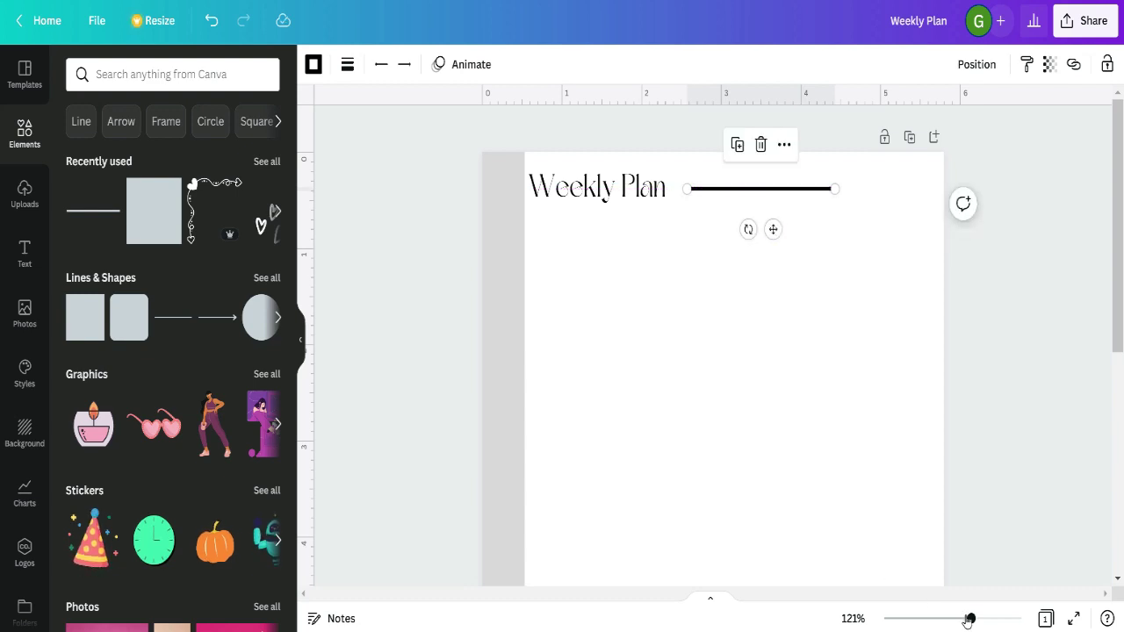
# - Lower the line beside the "Weekly Plan" title to the text's baseline and set its line weight to 1
pyautogui.moveTo(972, 618); pyautogui.dragTo(988, 619)
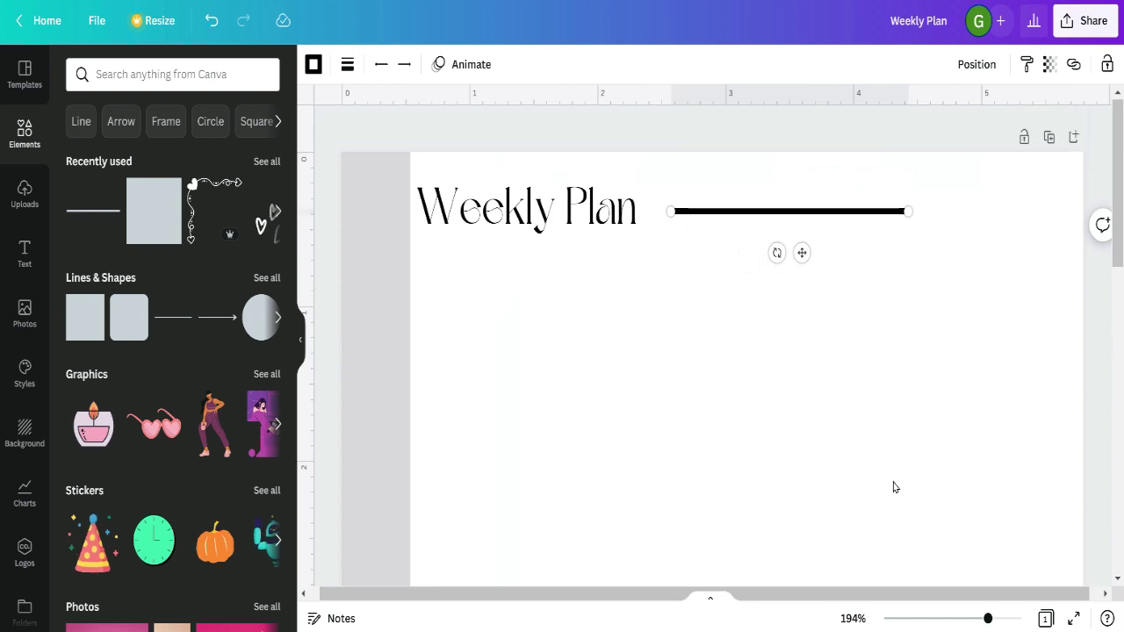
pyautogui.moveTo(801, 253); pyautogui.dragTo(803, 269)
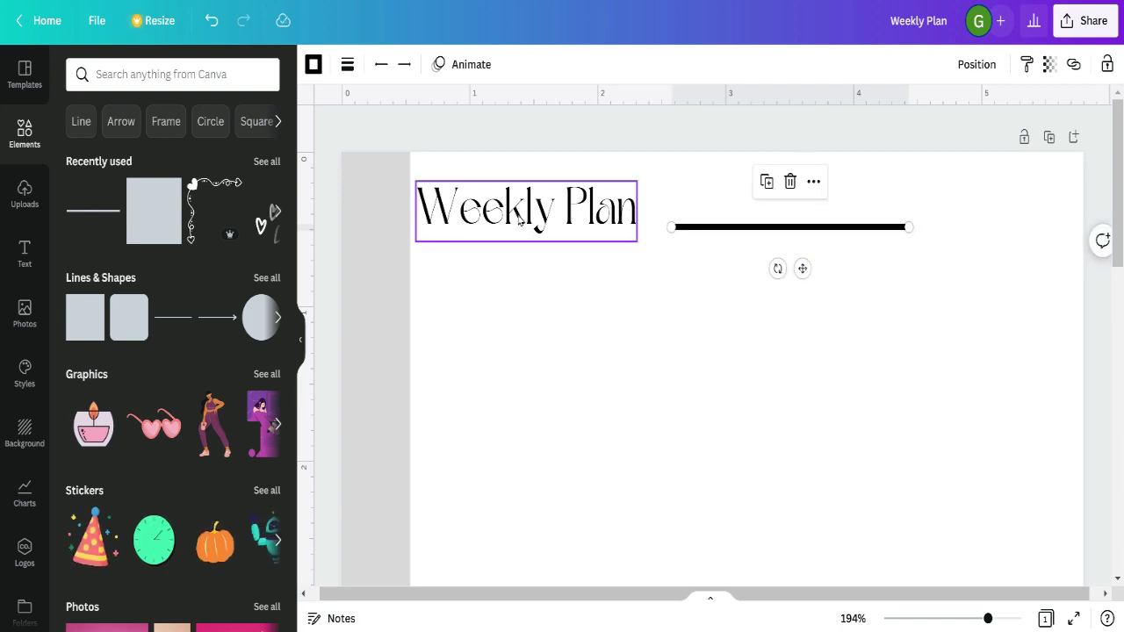
pyautogui.click(347, 66)
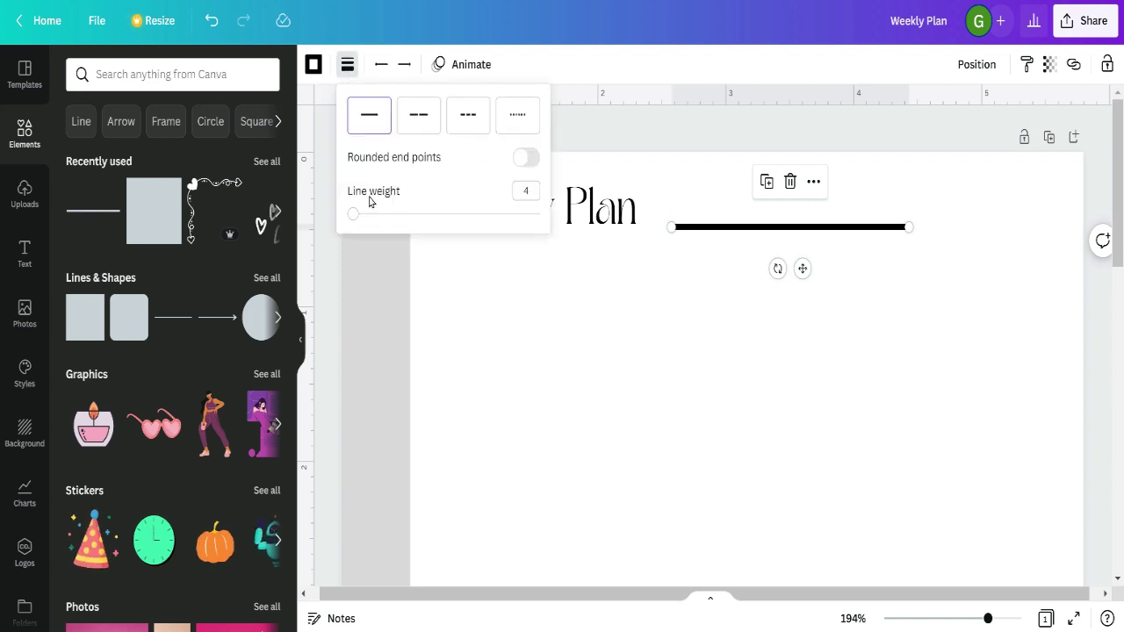
pyautogui.click(533, 191)
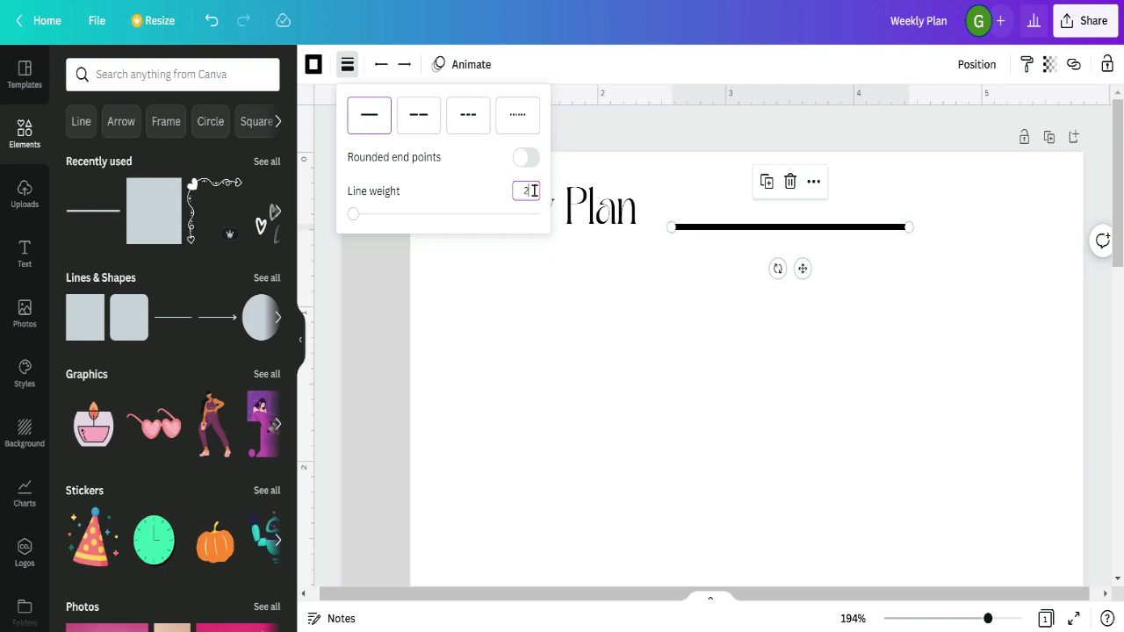
pyautogui.press('Return')
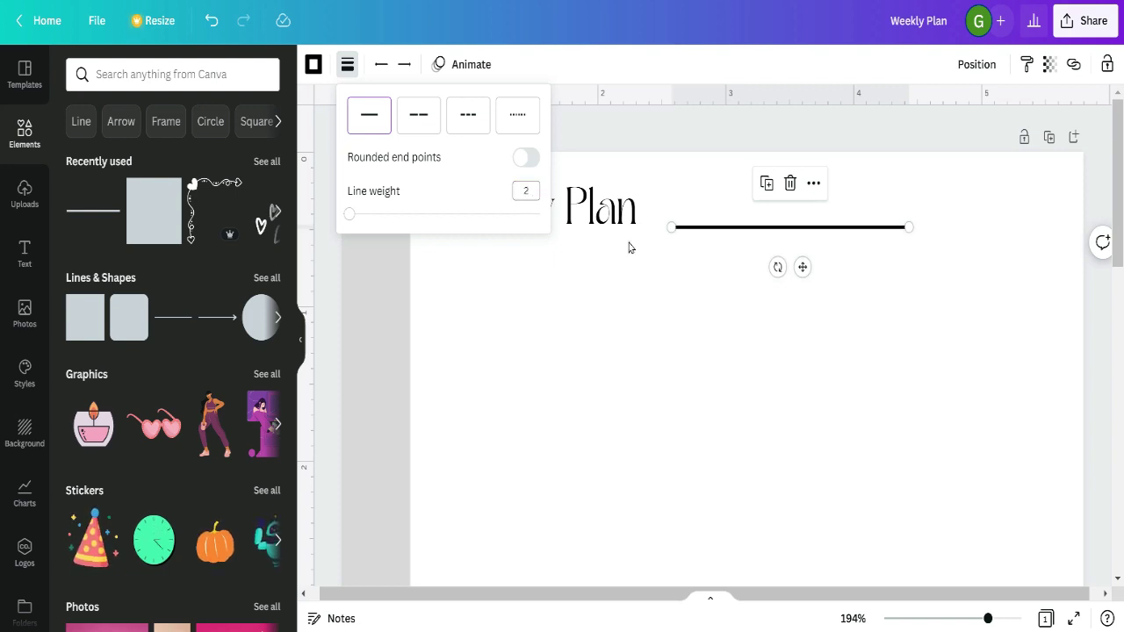
pyautogui.click(533, 184)
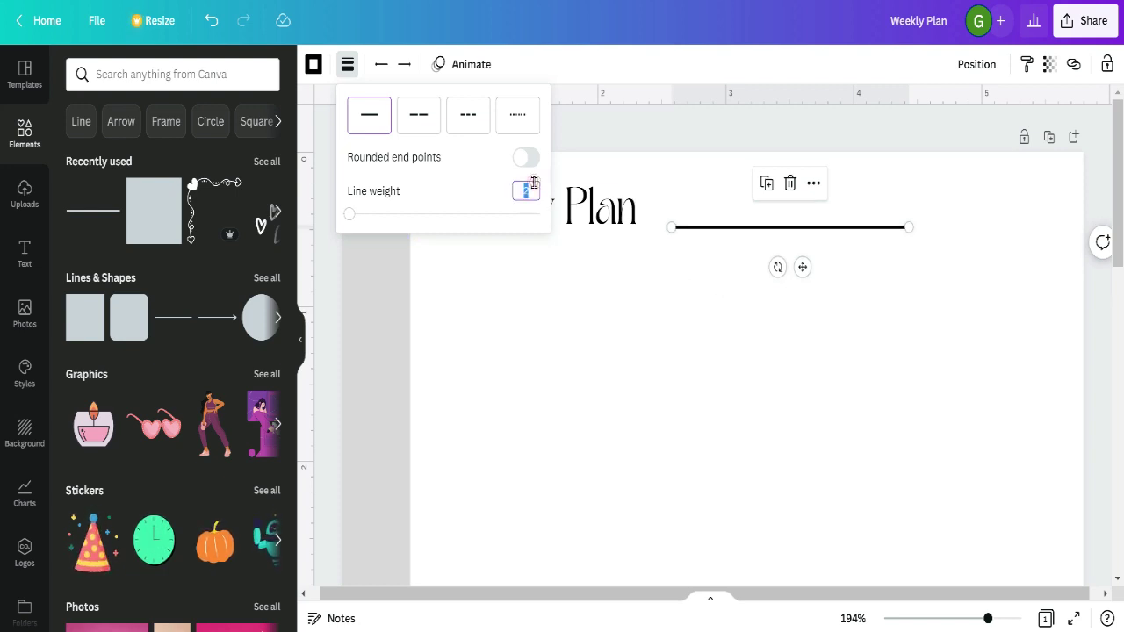
pyautogui.press('Return')
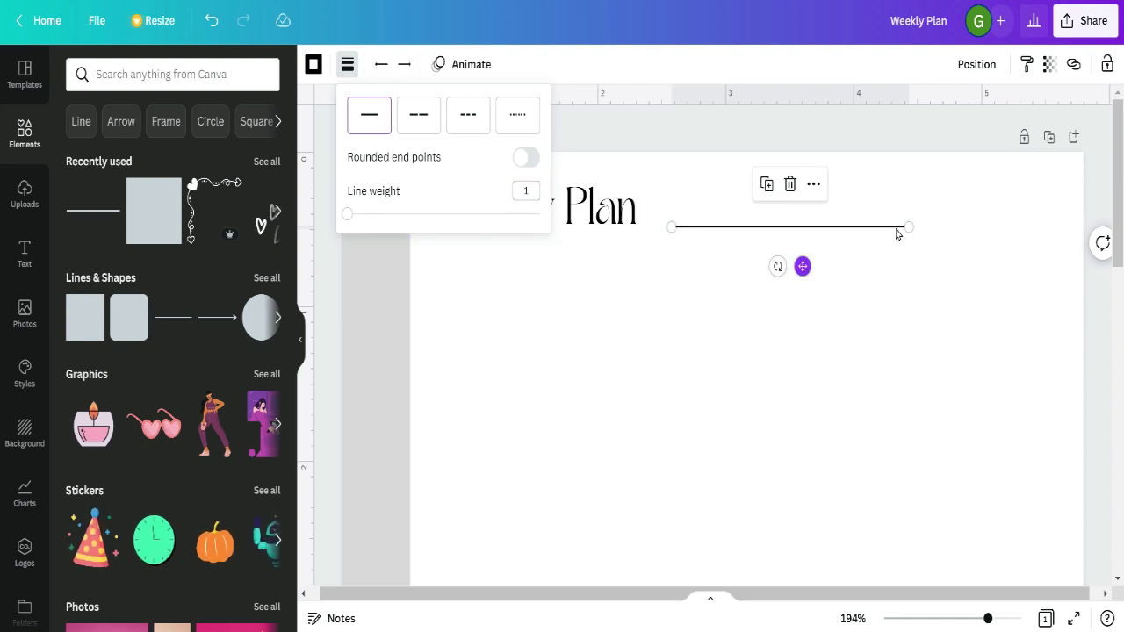
# - Extend the title line's right end to about 5.5 in on the ruler, keeping the line horizontal
pyautogui.moveTo(910, 226); pyautogui.dragTo(1054, 227)
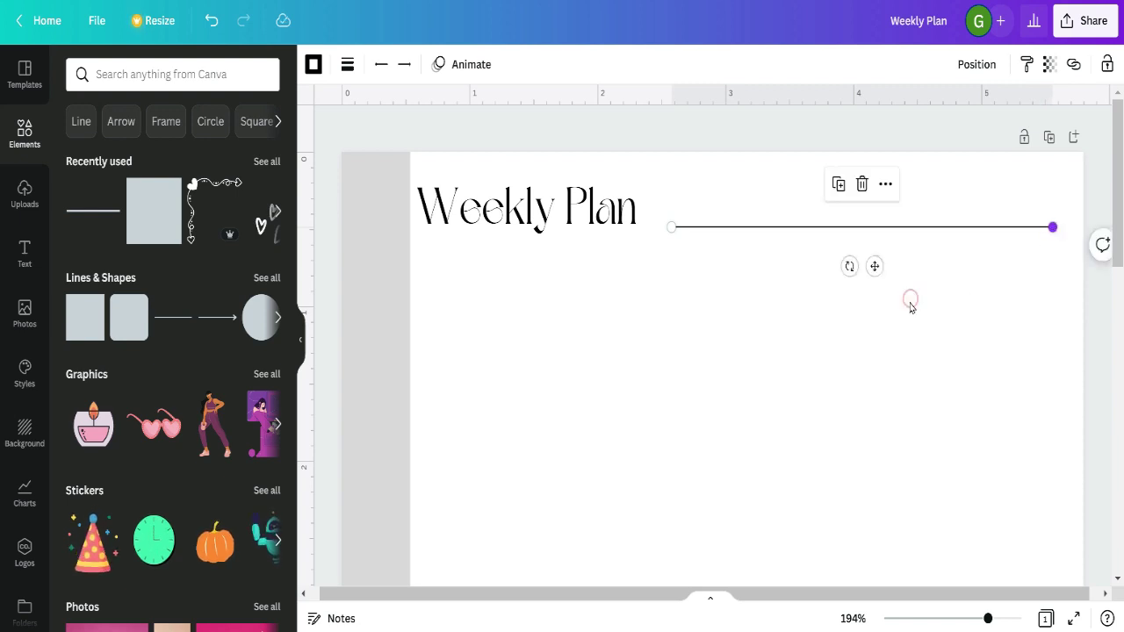
pyautogui.click(871, 334)
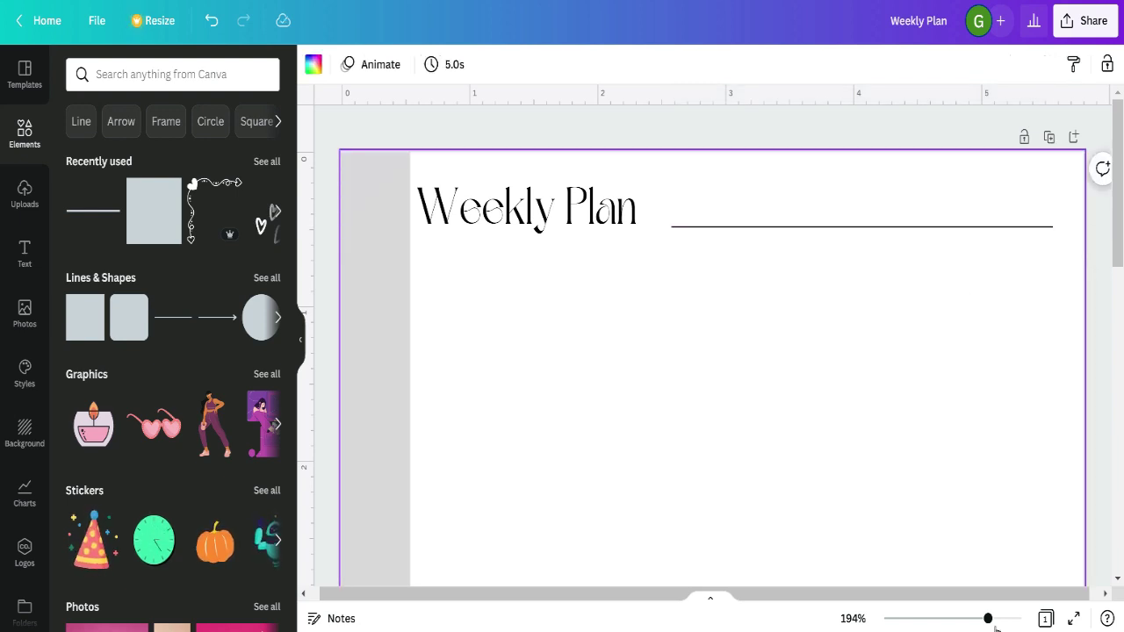
# - Add a blank second page below the weekly planner page
pyautogui.moveTo(989, 621); pyautogui.dragTo(954, 619)
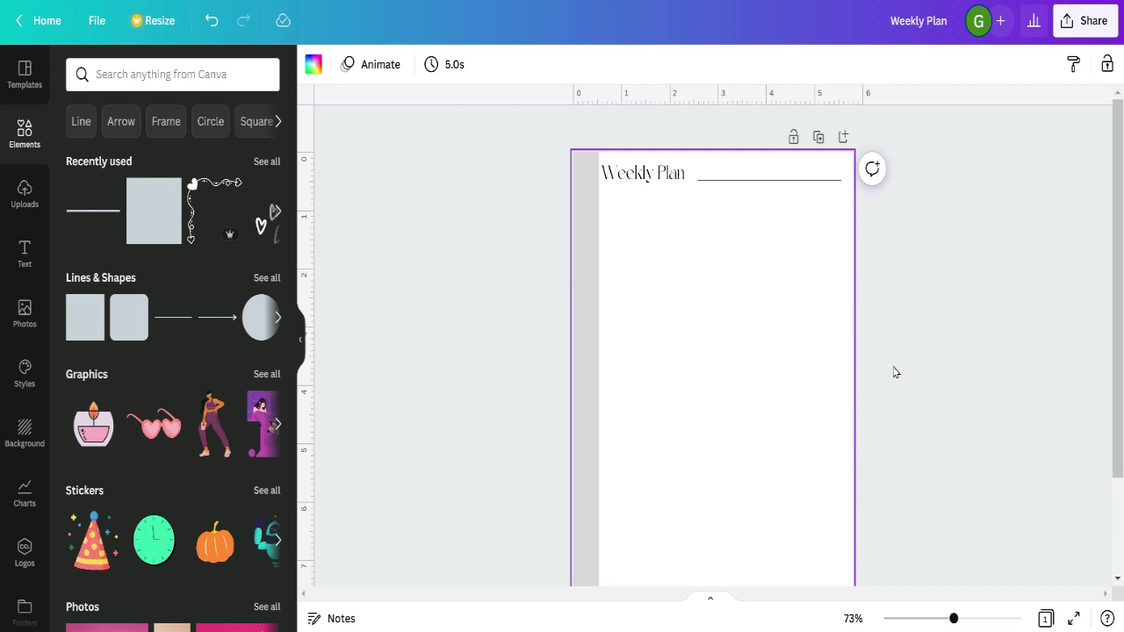
pyautogui.scroll(-1, 894, 372)
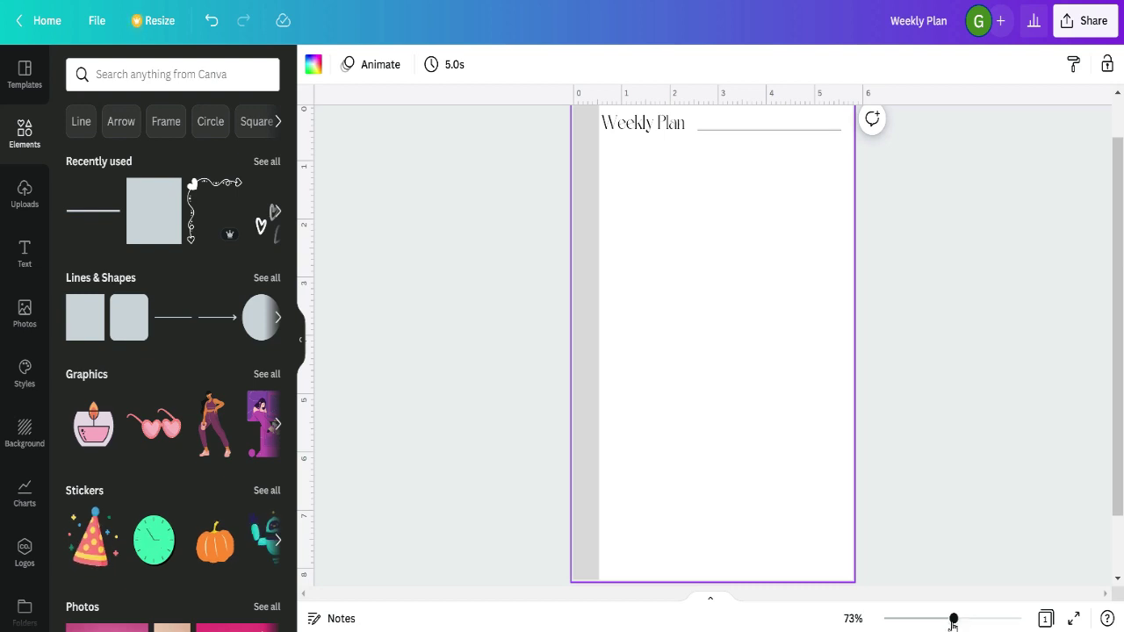
pyautogui.moveTo(952, 619); pyautogui.dragTo(940, 620)
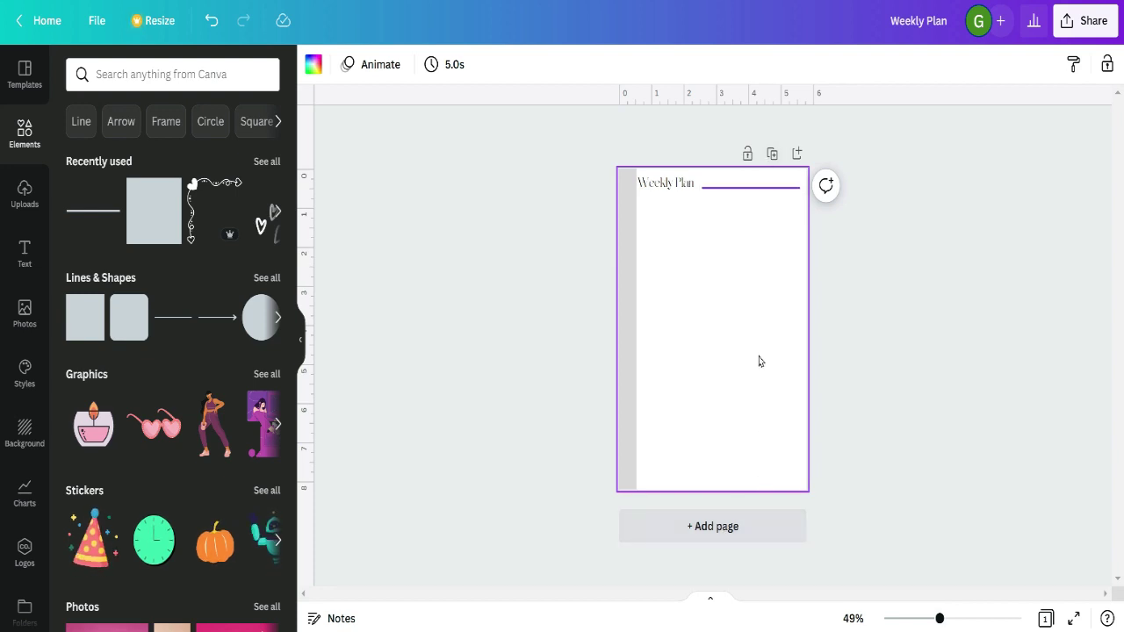
pyautogui.click(720, 525)
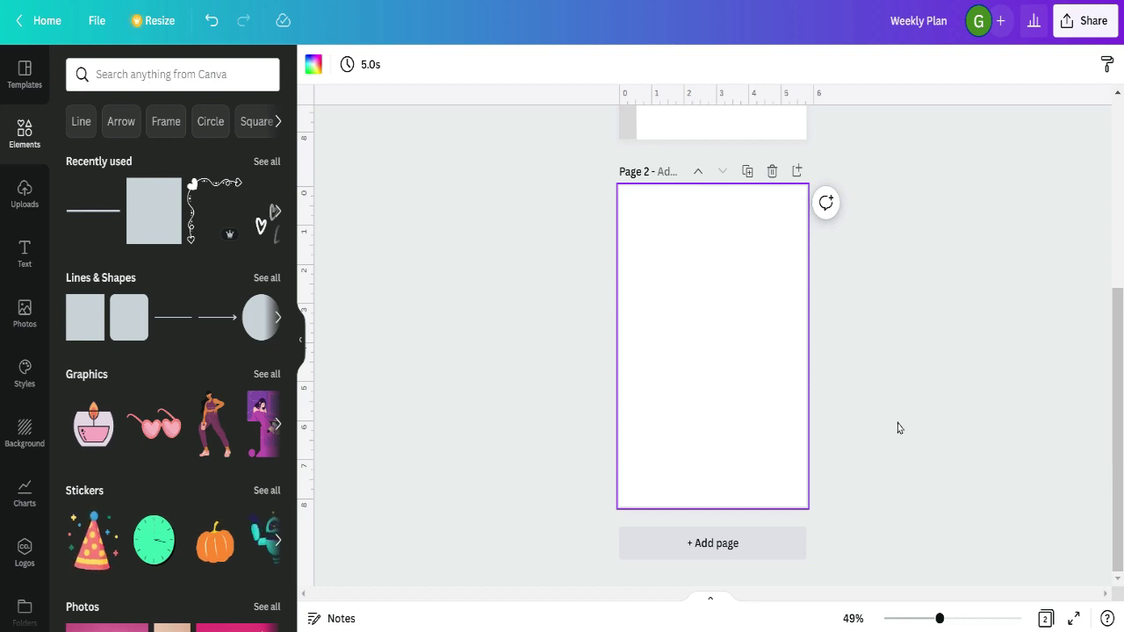
# - Move the gray binding strip on page 1 from the page's left edge to its right edge
pyautogui.scroll(5, 898, 428)
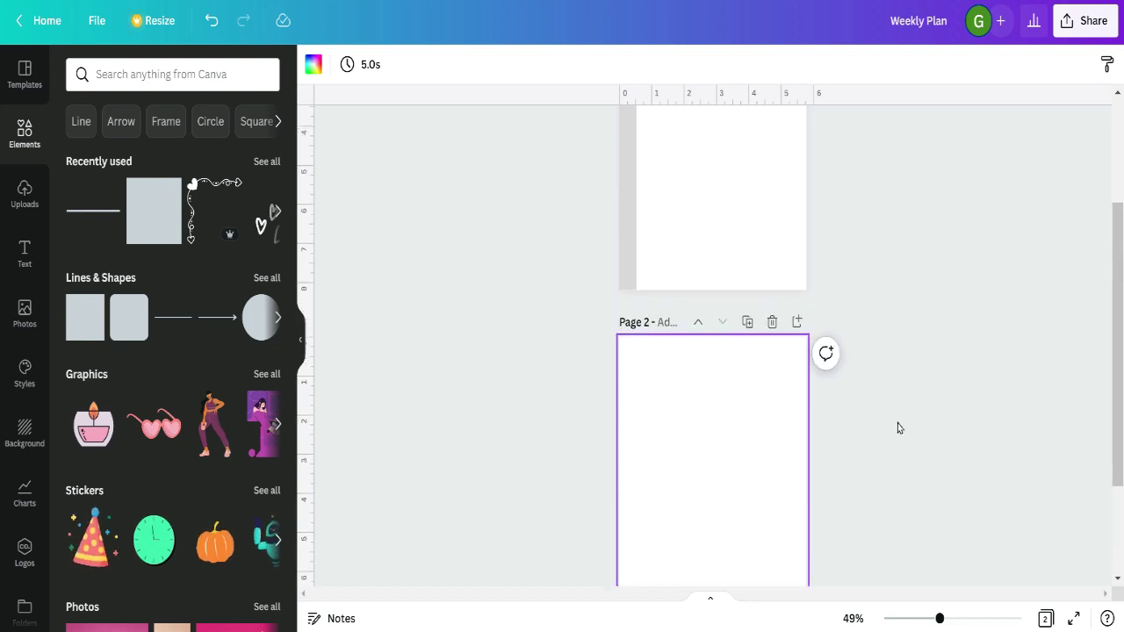
pyautogui.click(752, 304)
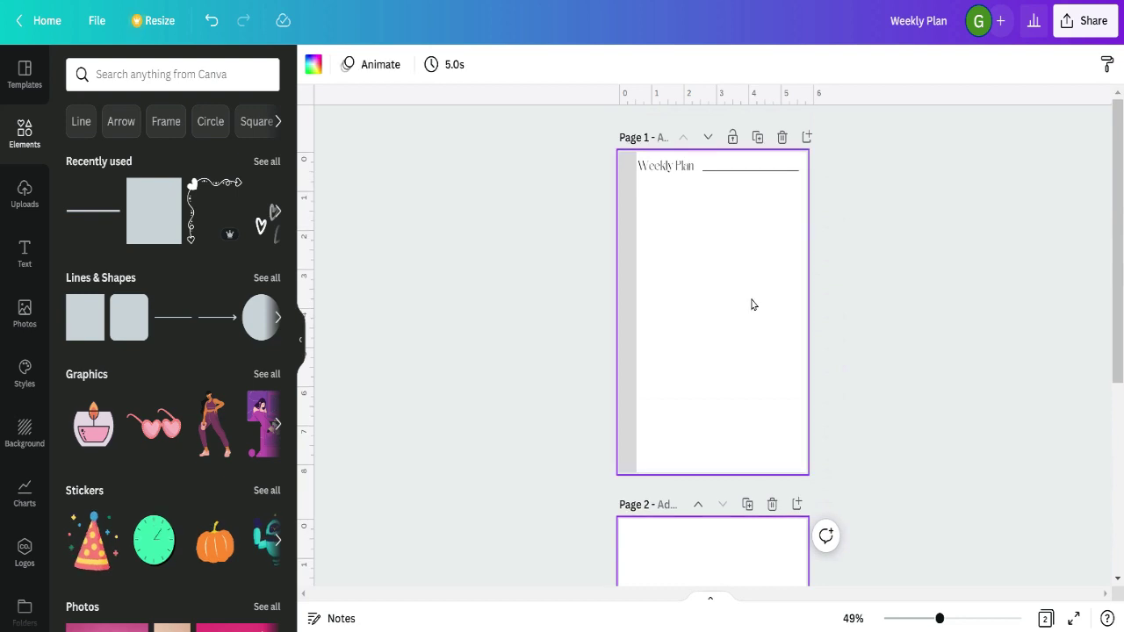
pyautogui.click(951, 268)
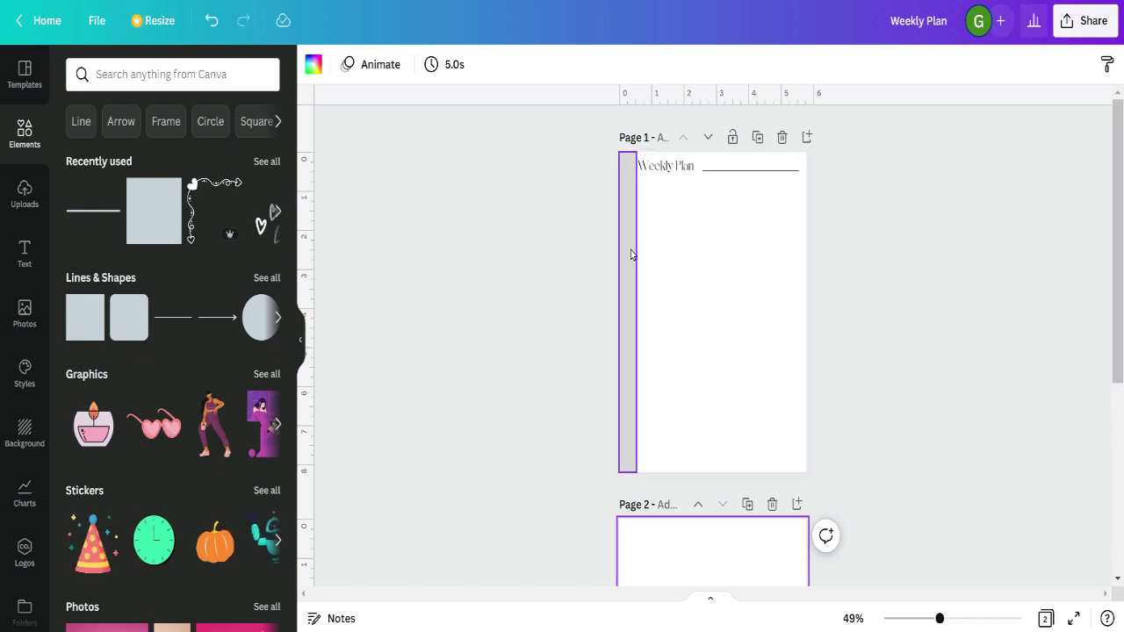
pyautogui.moveTo(628, 246); pyautogui.dragTo(801, 250)
pyautogui.click(729, 346)
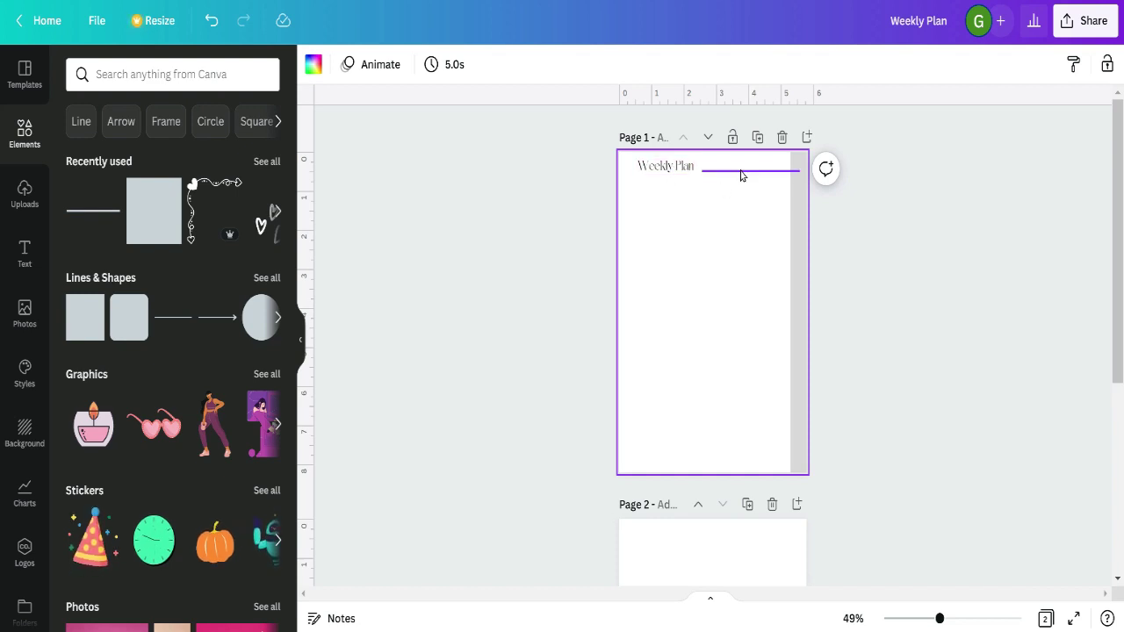
# - Shift the "Weekly Plan" title and its line together to the left so the line ends at the gray strip
pyautogui.moveTo(769, 227); pyautogui.dragTo(635, 166)
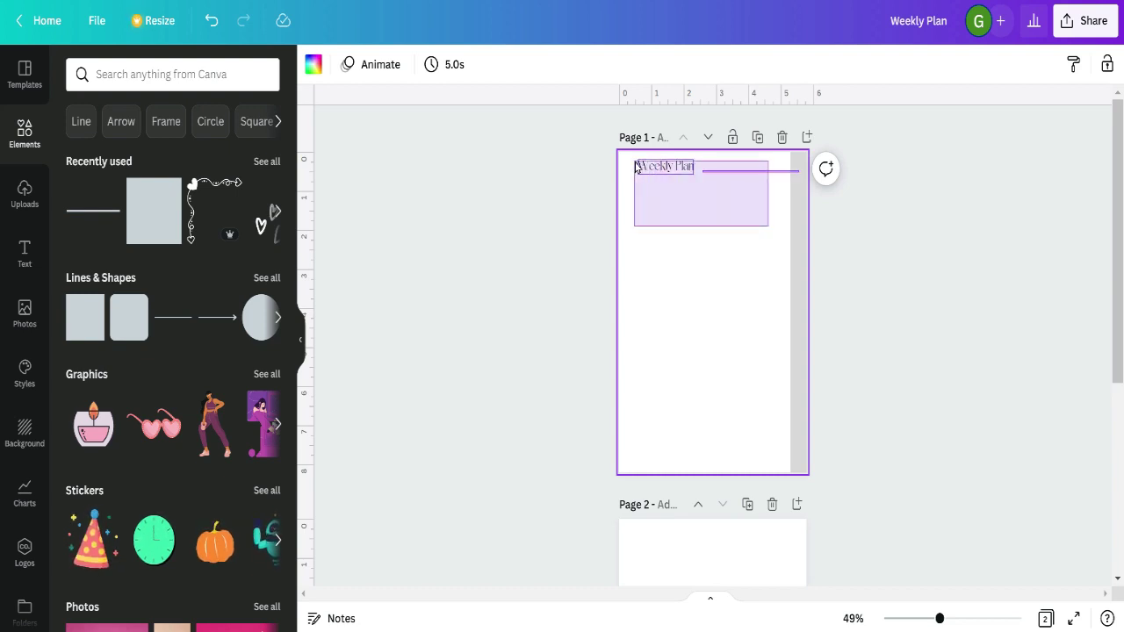
pyautogui.moveTo(703, 236); pyautogui.dragTo(719, 214)
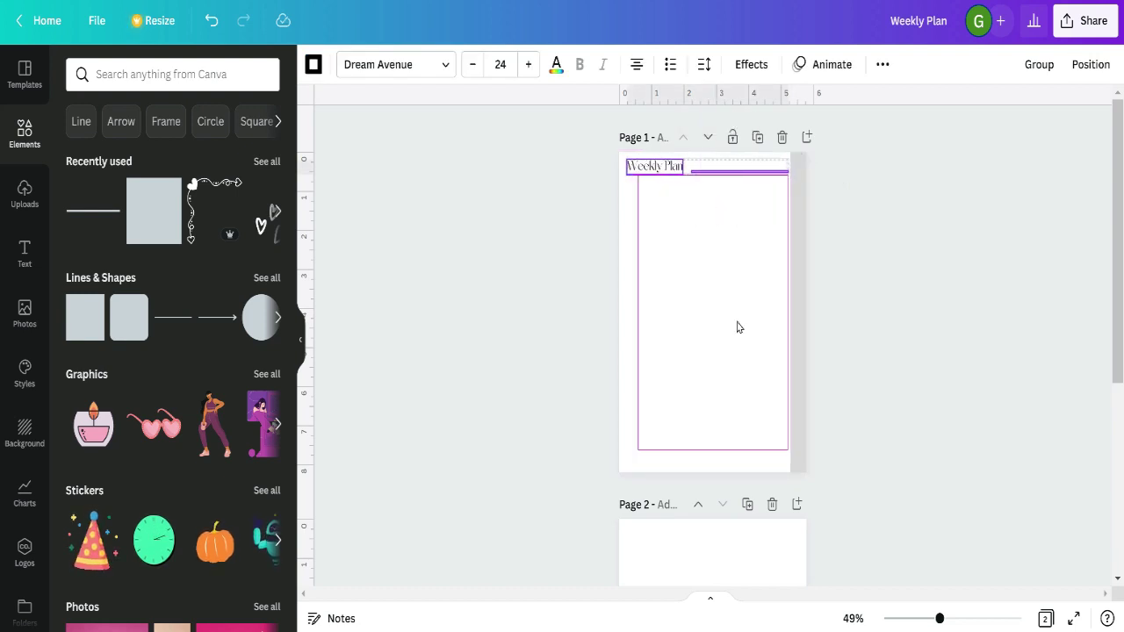
pyautogui.click(744, 277)
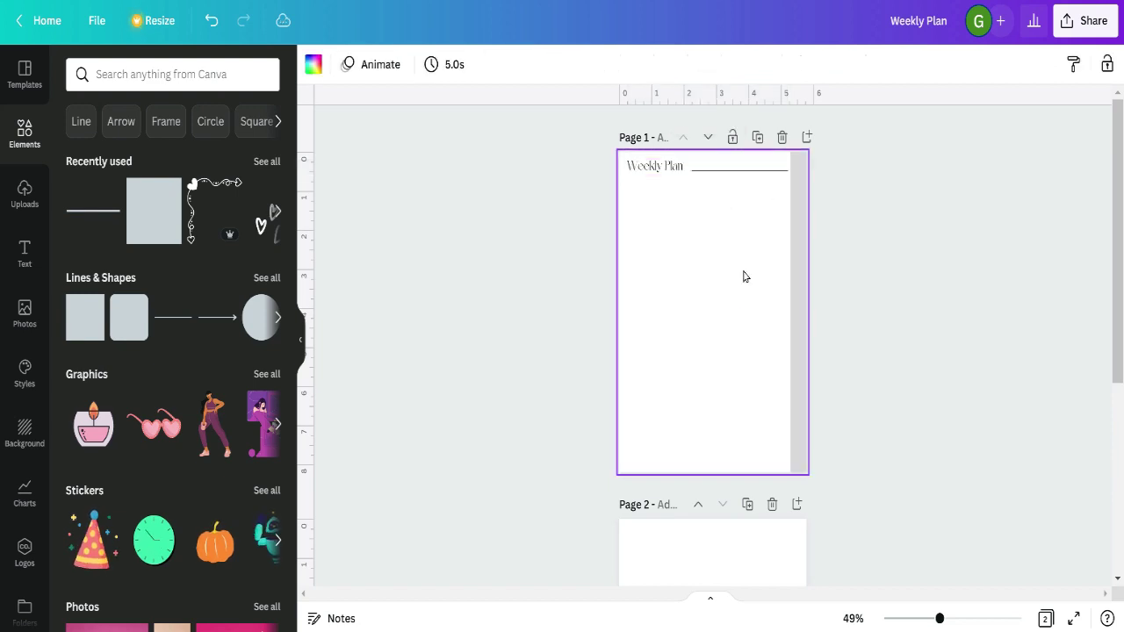
# - Copy the gray binding strip from page 1 to page 2 and place it along page 2's left edge
pyautogui.click(803, 305)
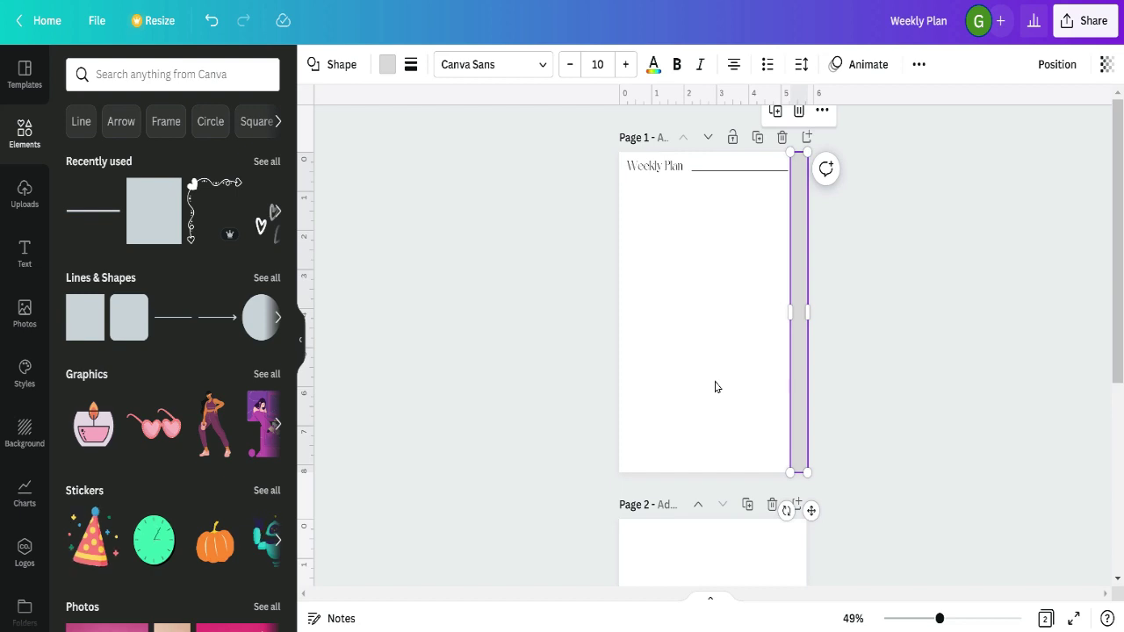
pyautogui.scroll(-4, 716, 388)
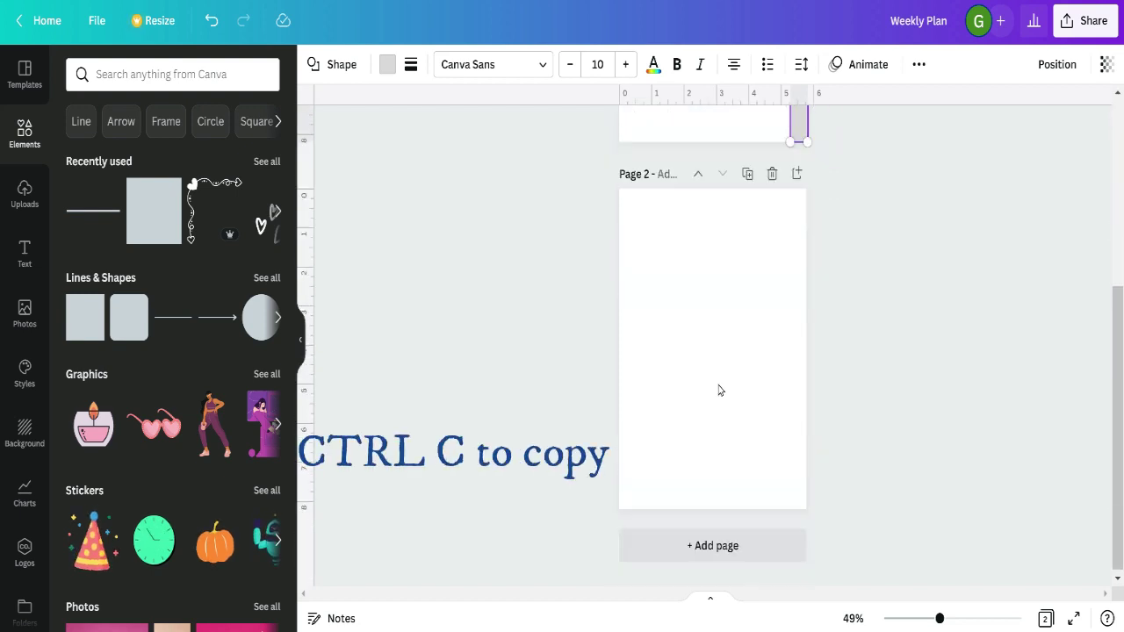
pyautogui.click(726, 309)
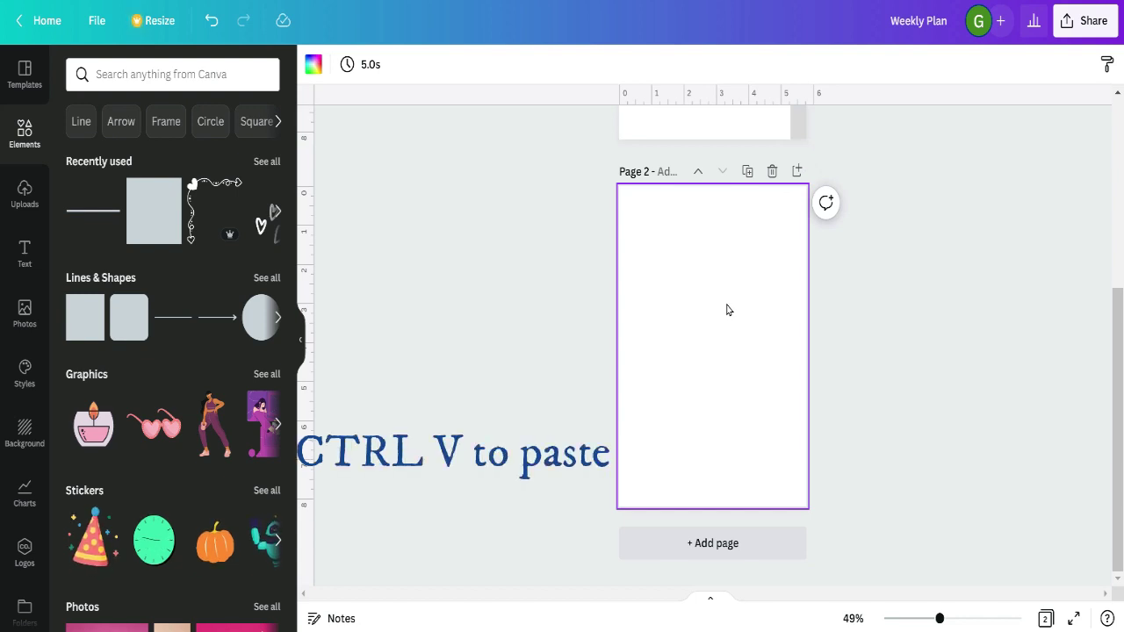
pyautogui.hotkey('ctrl', 'v')
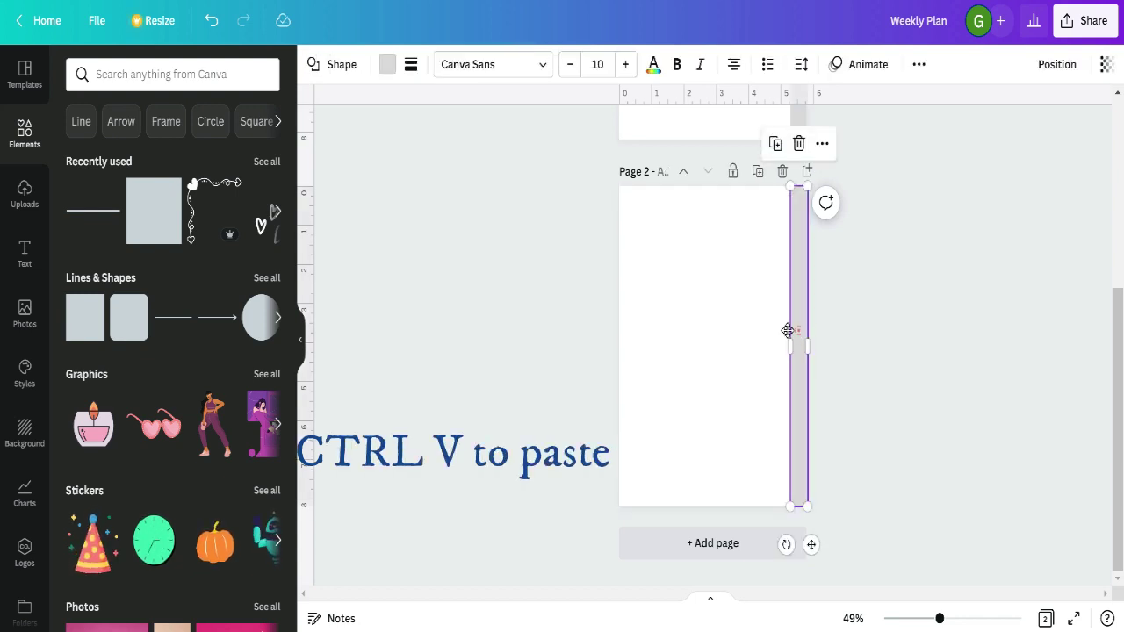
pyautogui.moveTo(788, 329); pyautogui.dragTo(628, 334)
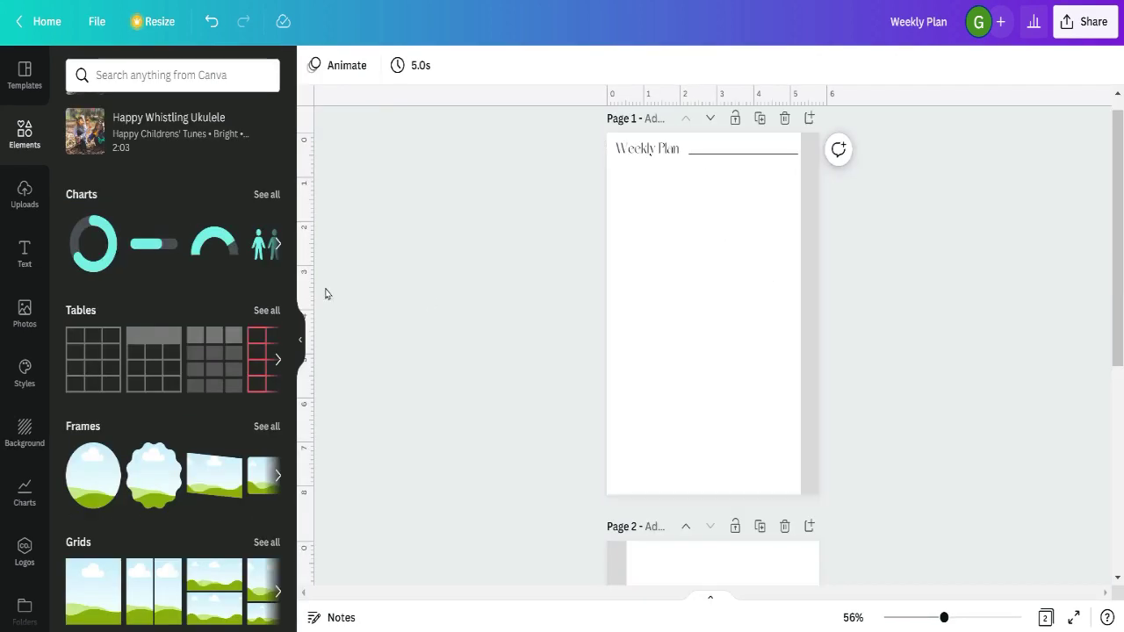
# - Insert the plain outlined table with three columns and four rows on page 1
pyautogui.scroll(3, 171, 359)
pyautogui.scroll(5, 172, 359)
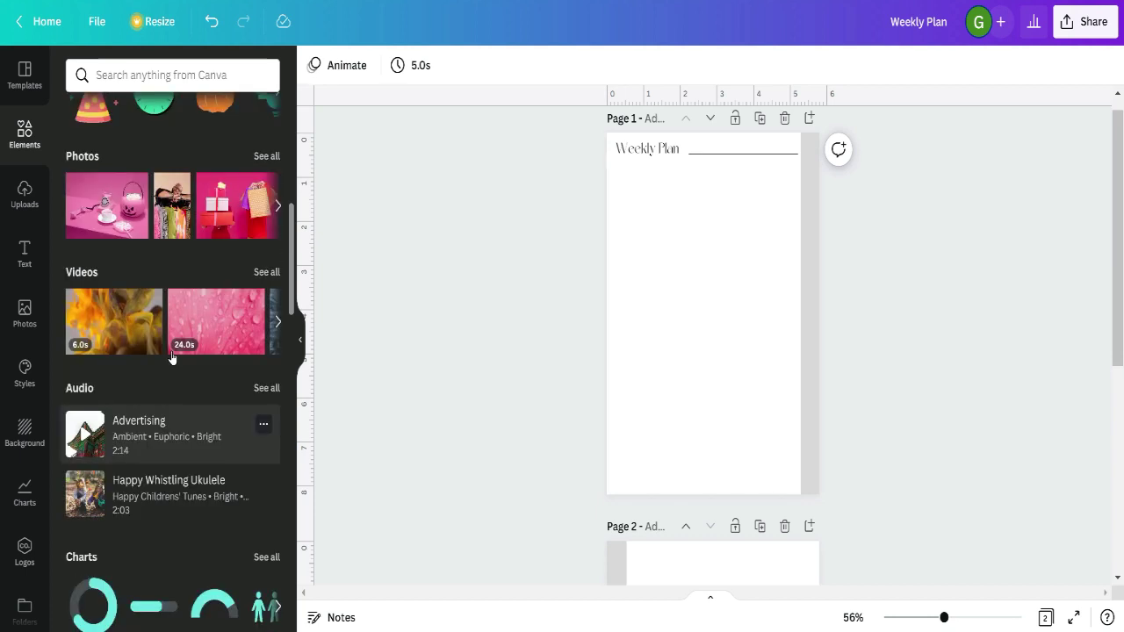
pyautogui.scroll(4, 186, 287)
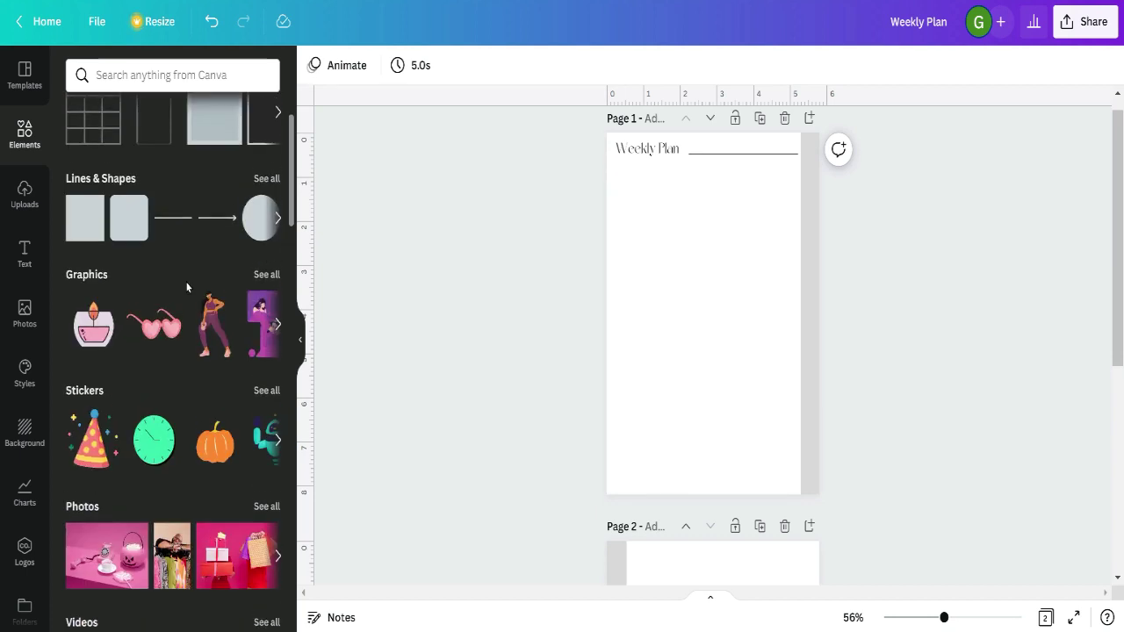
pyautogui.moveTo(78, 323)
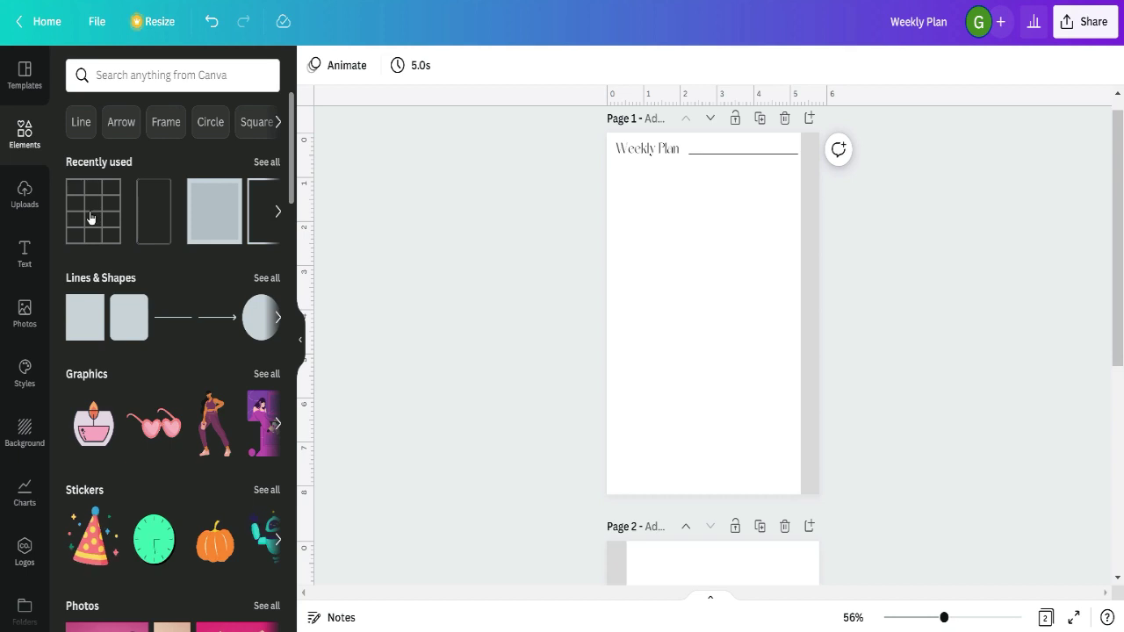
pyautogui.scroll(-2, 156, 387)
pyautogui.scroll(-5, 156, 387)
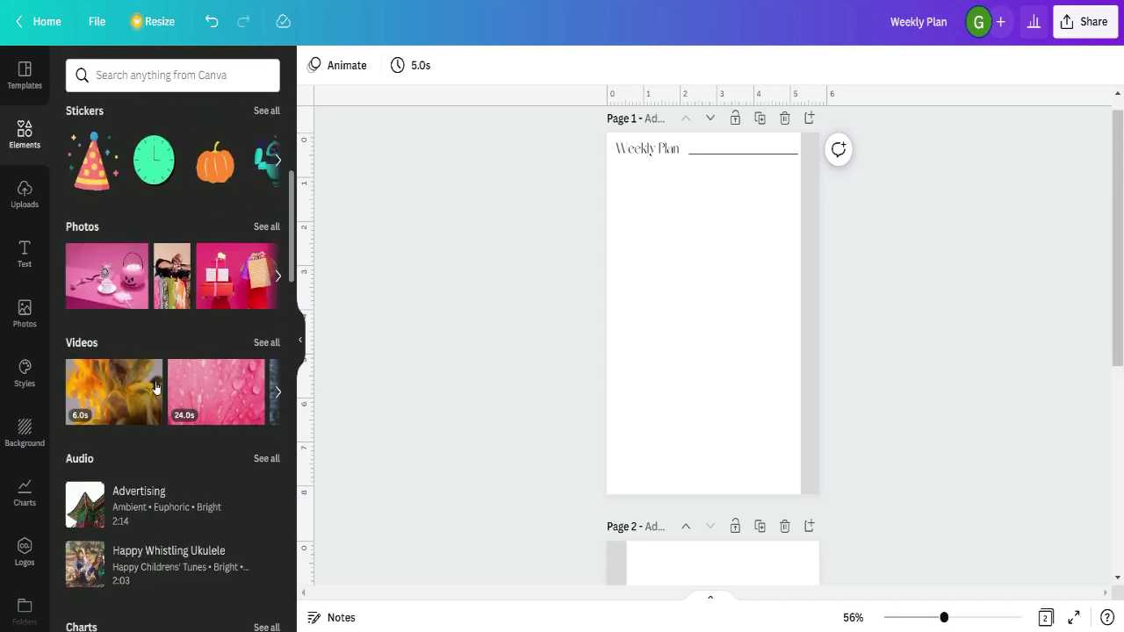
pyautogui.scroll(-2, 155, 387)
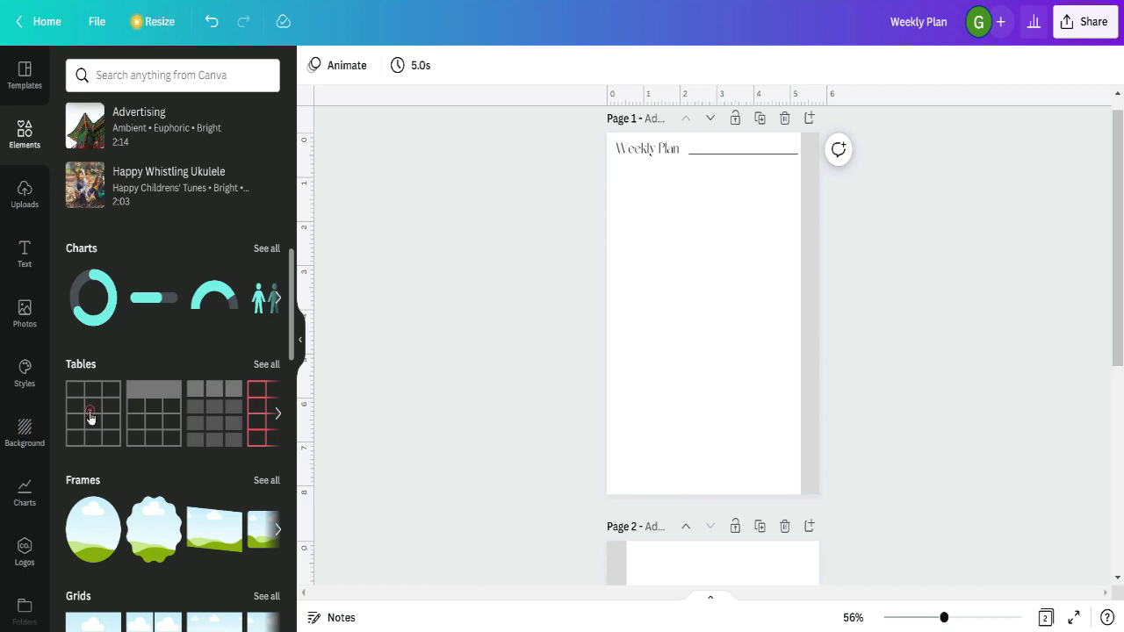
pyautogui.click(91, 418)
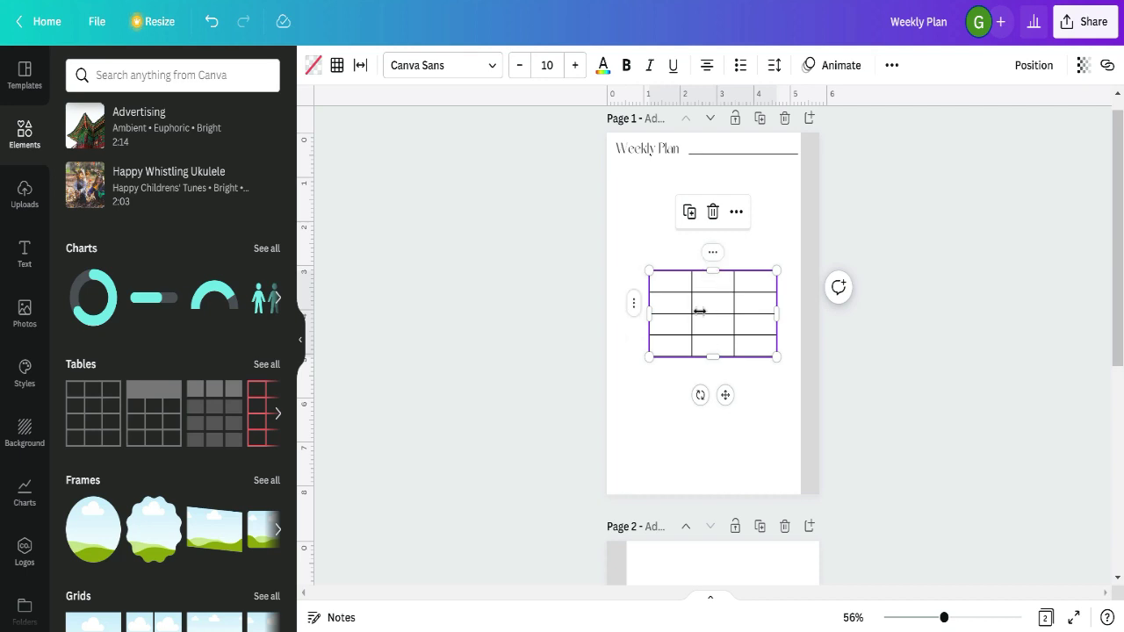
# - Delete two columns from the table on page 1, leaving a single column
pyautogui.click(760, 289)
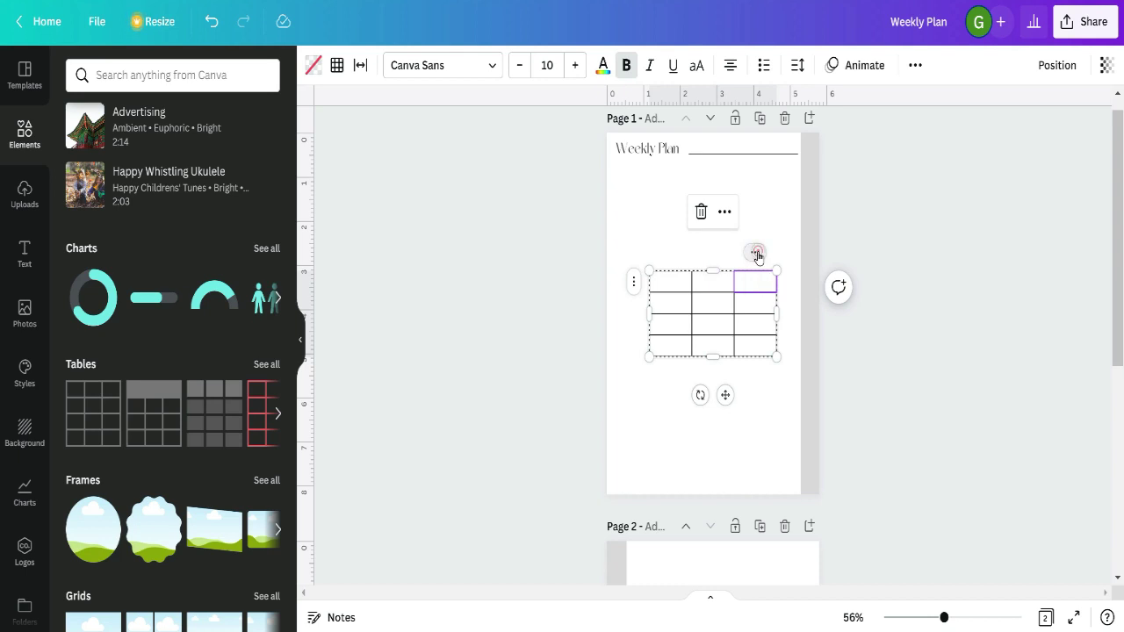
pyautogui.click(756, 253)
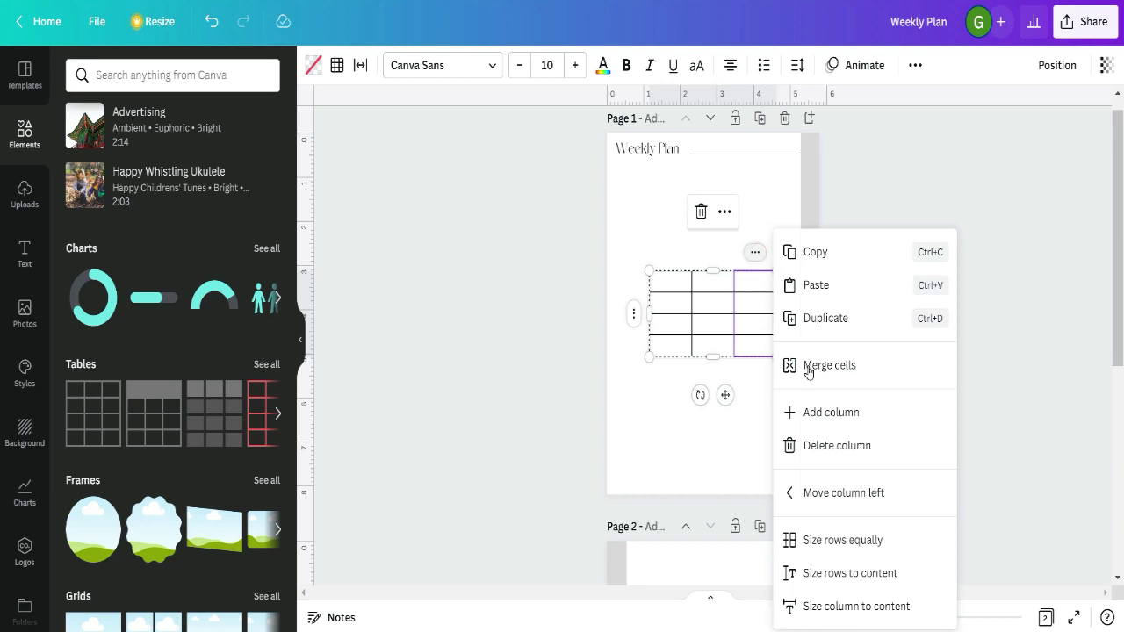
pyautogui.click(826, 447)
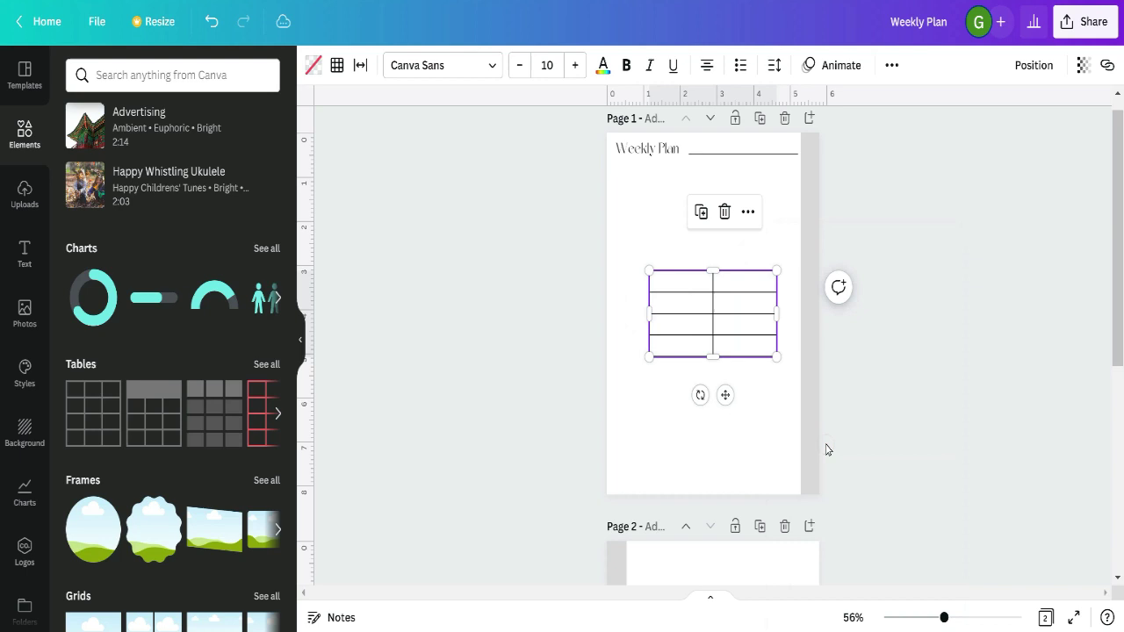
pyautogui.click(754, 283)
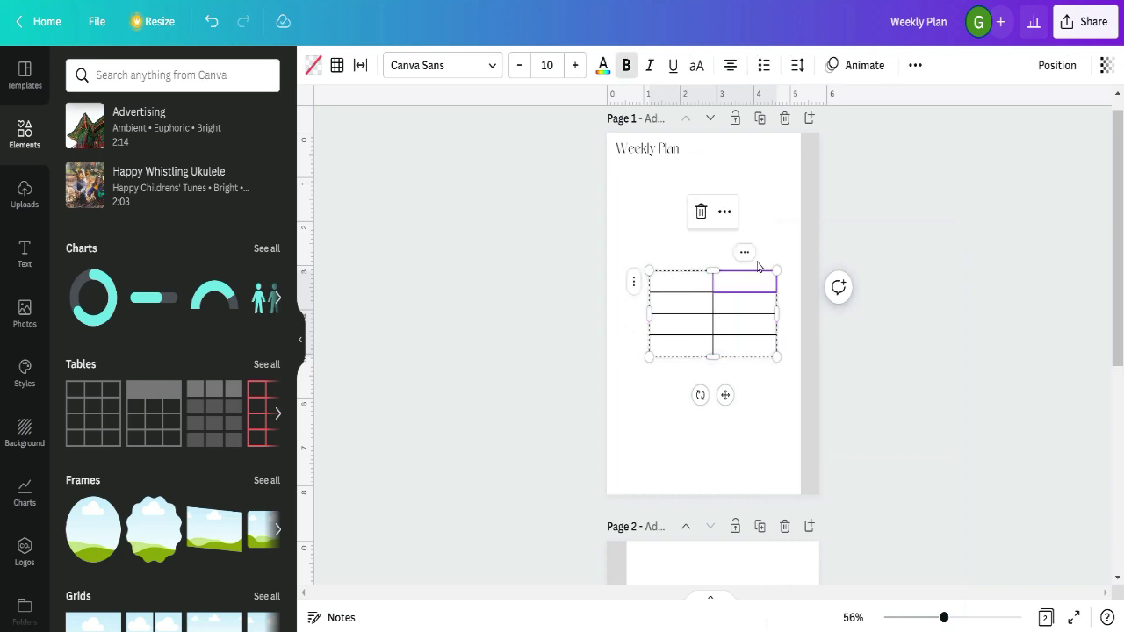
pyautogui.click(745, 252)
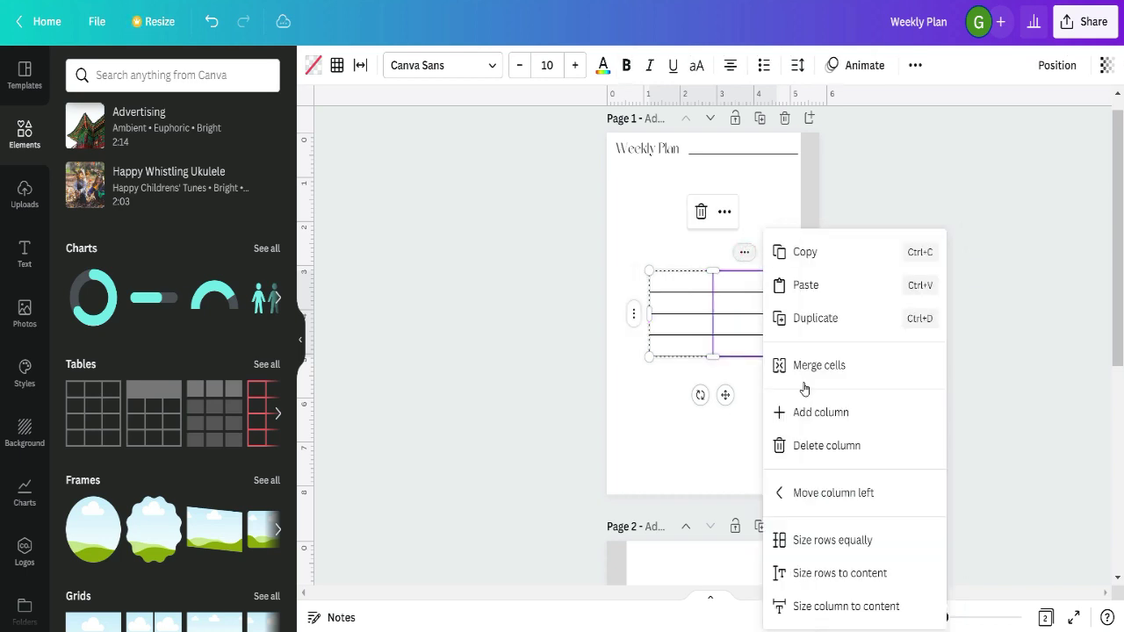
pyautogui.click(817, 445)
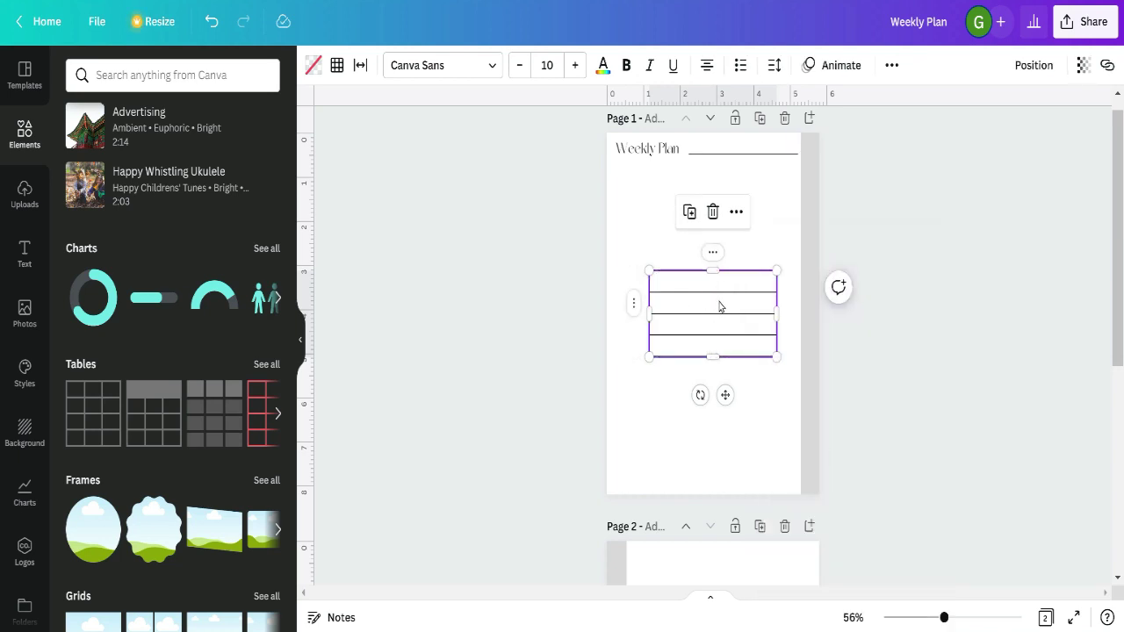
# - Delete three rows from the single-column table, leaving one plain outlined cell
pyautogui.click(719, 305)
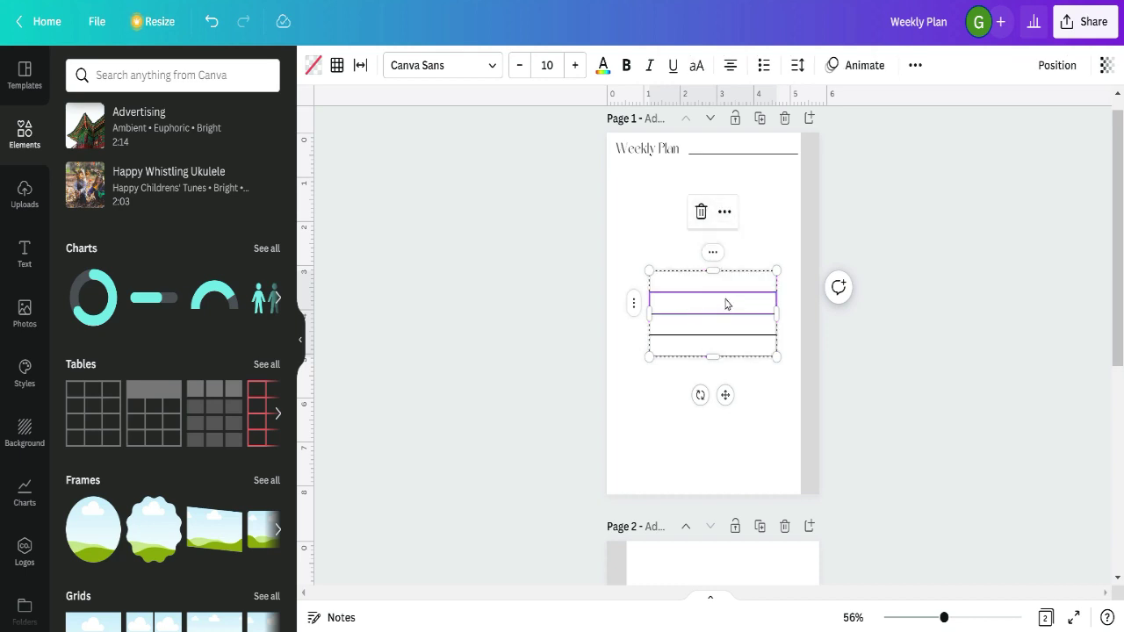
pyautogui.click(636, 305)
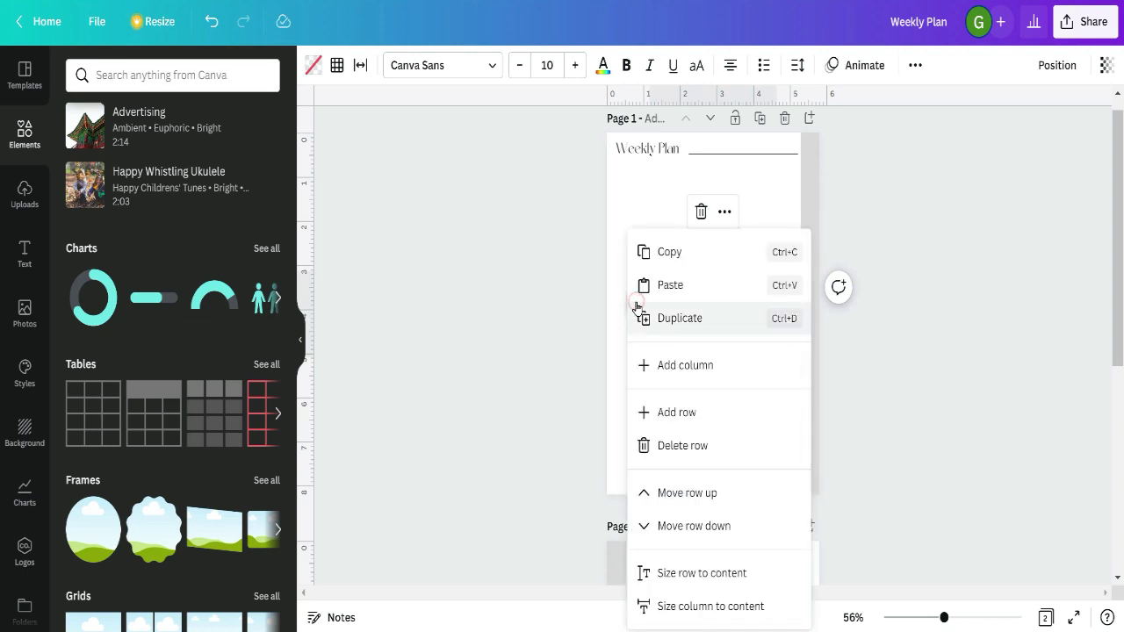
pyautogui.click(681, 446)
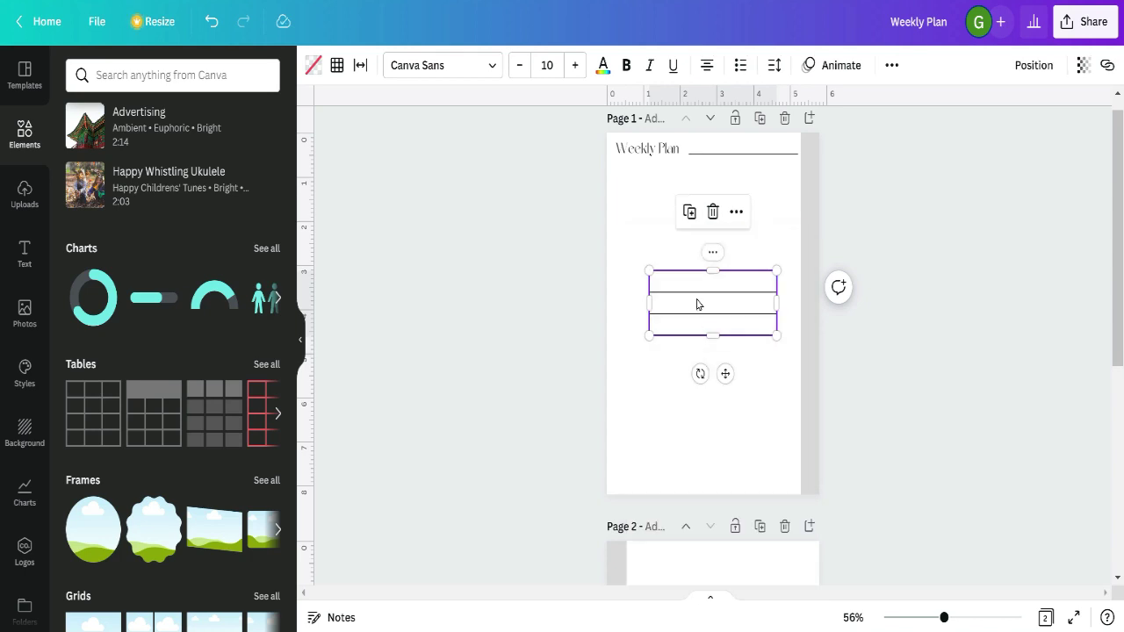
pyautogui.click(632, 307)
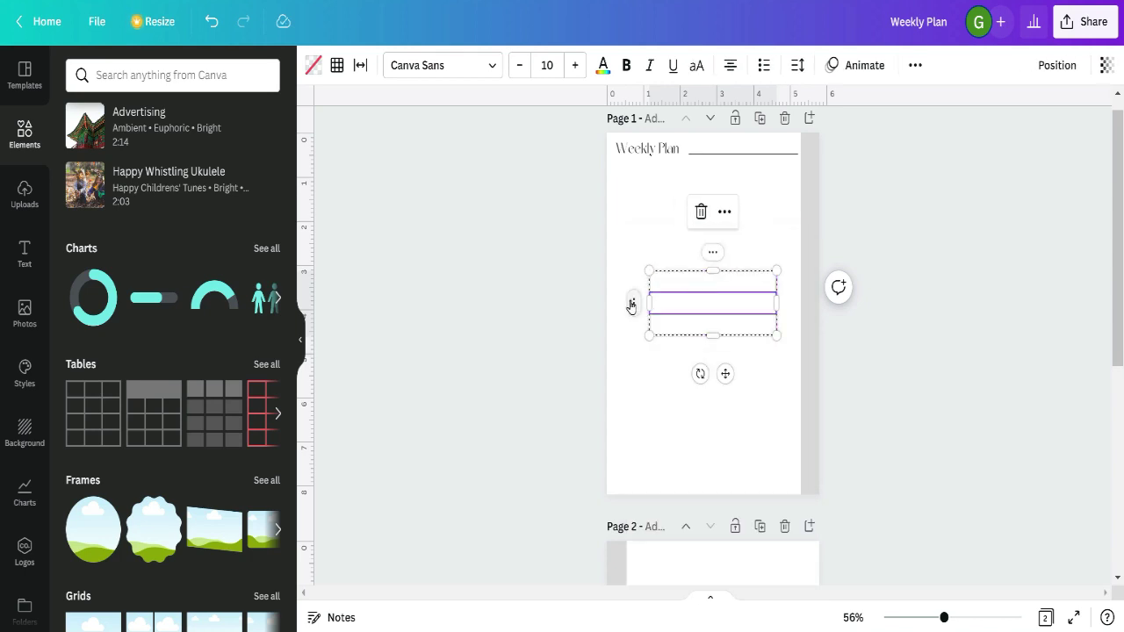
pyautogui.click(632, 305)
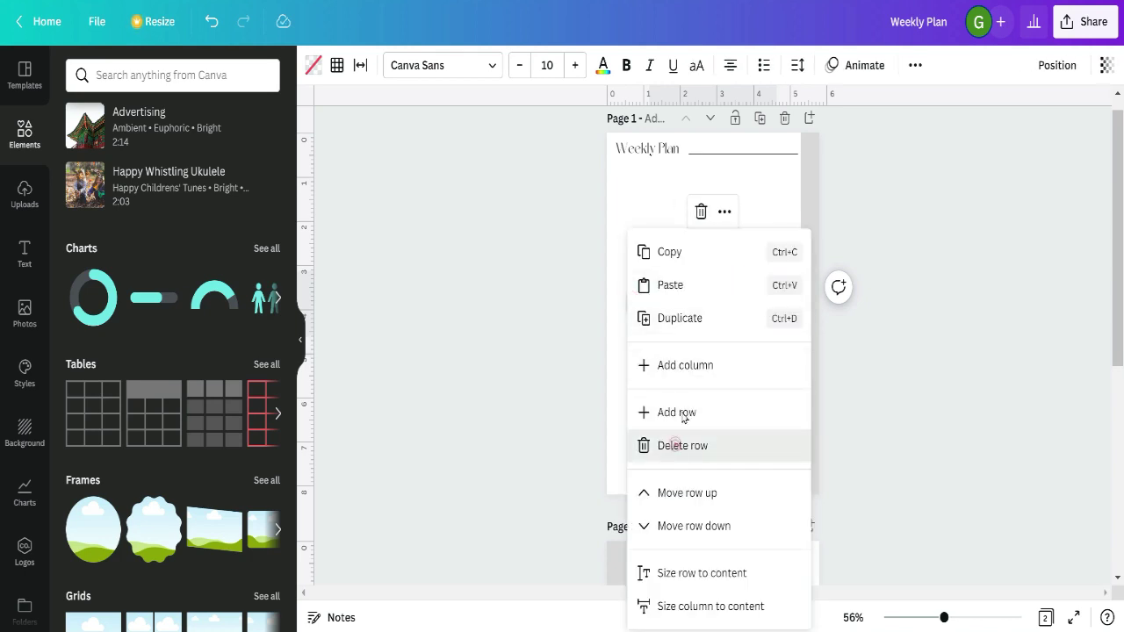
pyautogui.click(674, 446)
pyautogui.click(690, 302)
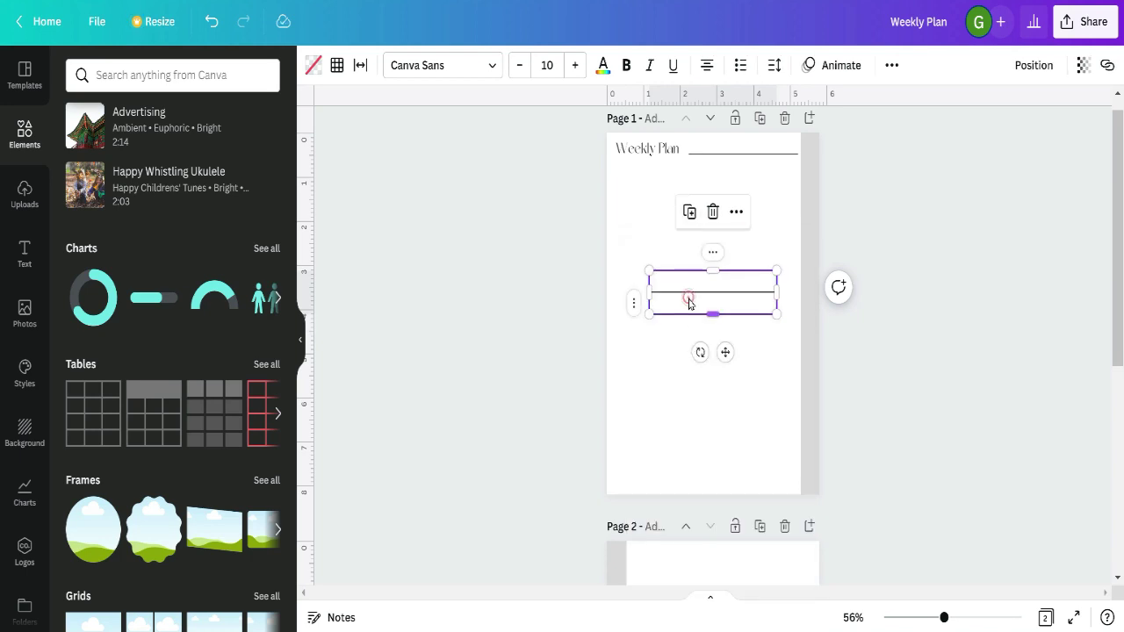
pyautogui.click(636, 303)
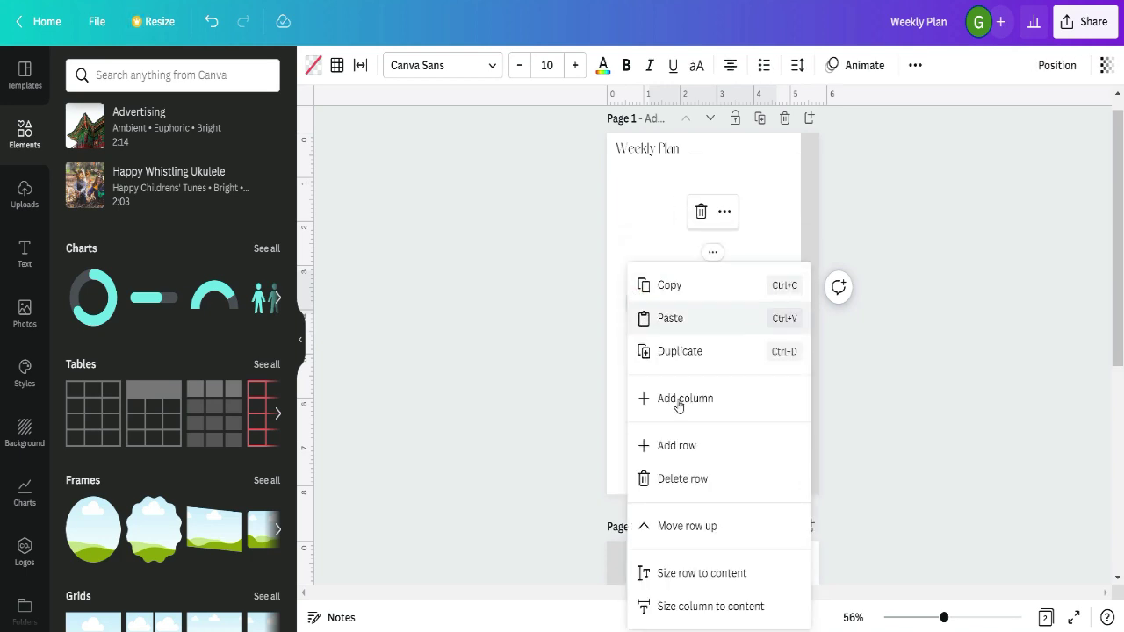
pyautogui.click(692, 479)
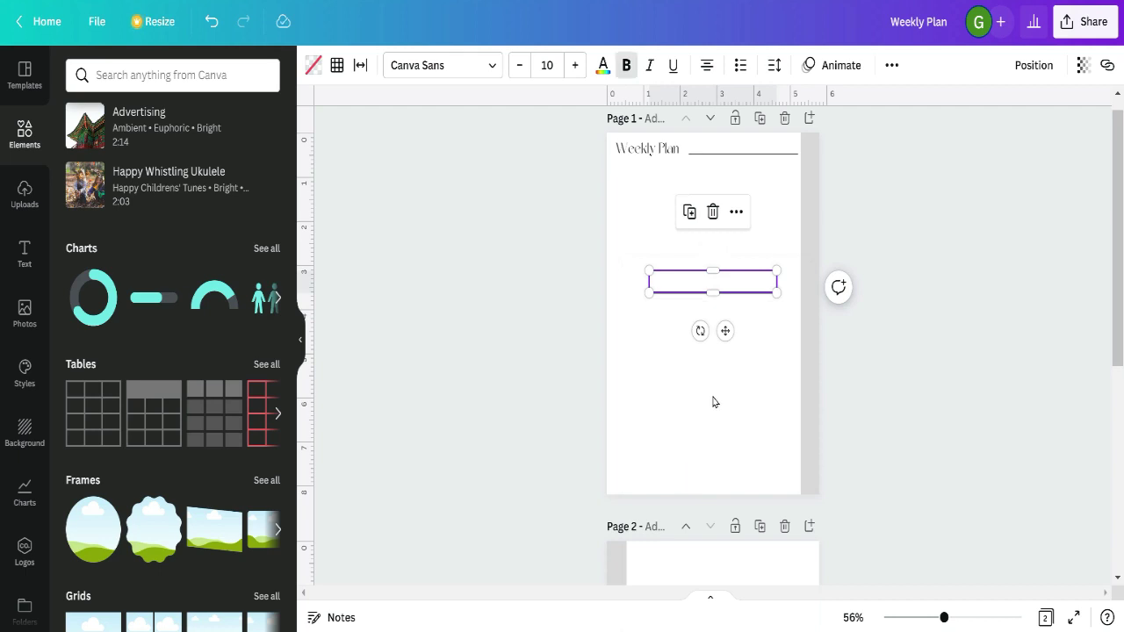
# - Resize the one-cell box to about 2.2 × 3.3 in and place it below the title line, beside the gray strip
pyautogui.moveTo(712, 292); pyautogui.dragTo(713, 401)
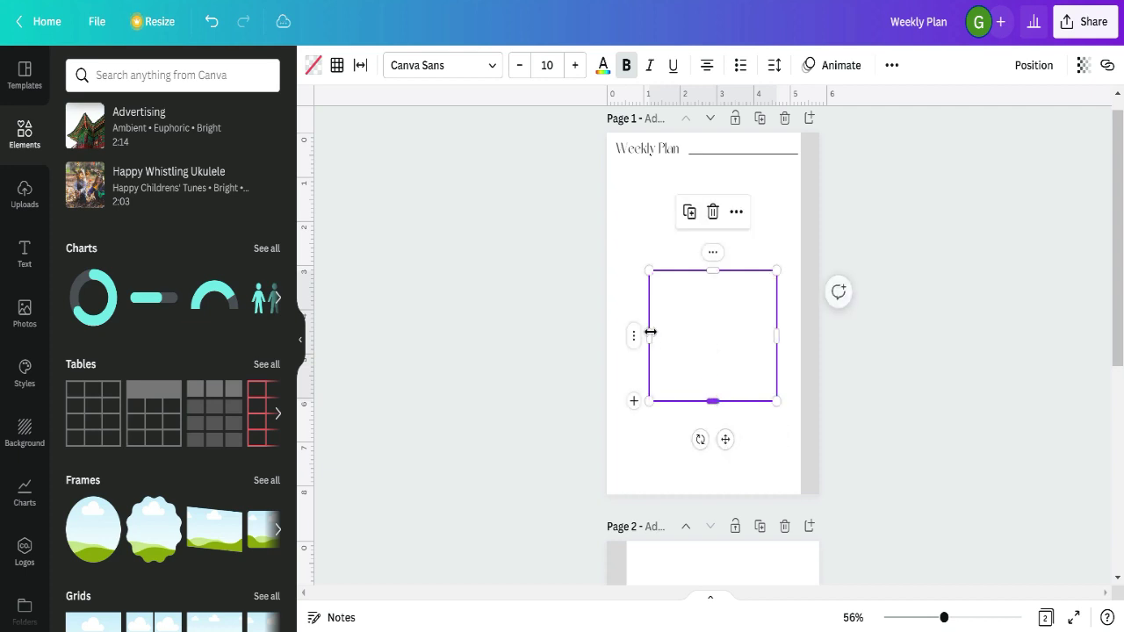
pyautogui.moveTo(650, 336); pyautogui.dragTo(695, 322)
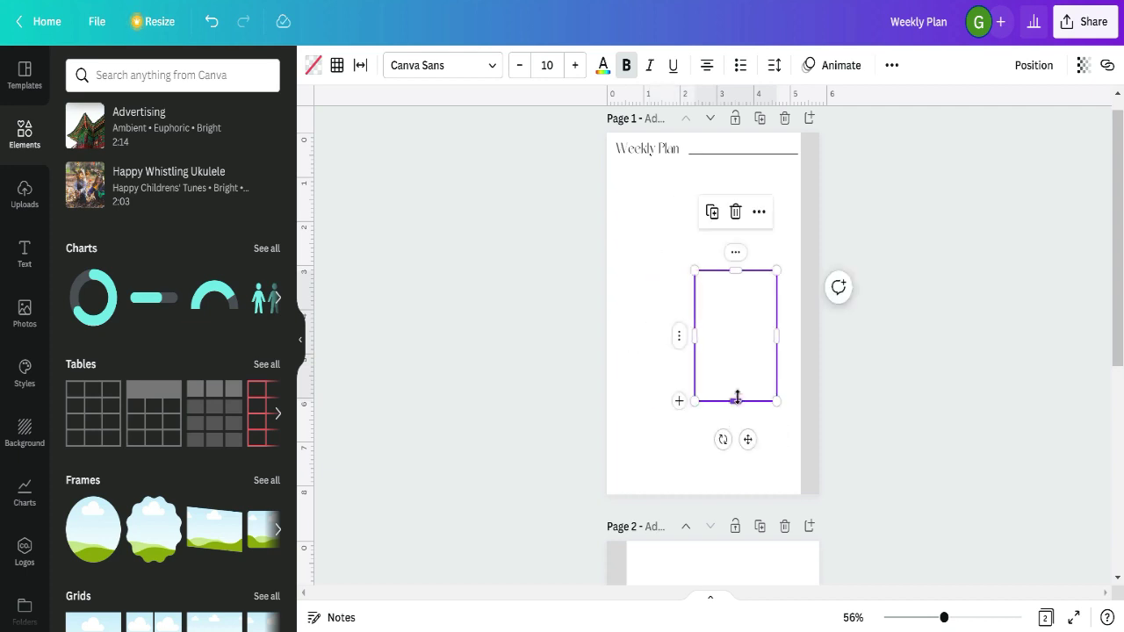
pyautogui.moveTo(736, 402); pyautogui.dragTo(736, 414)
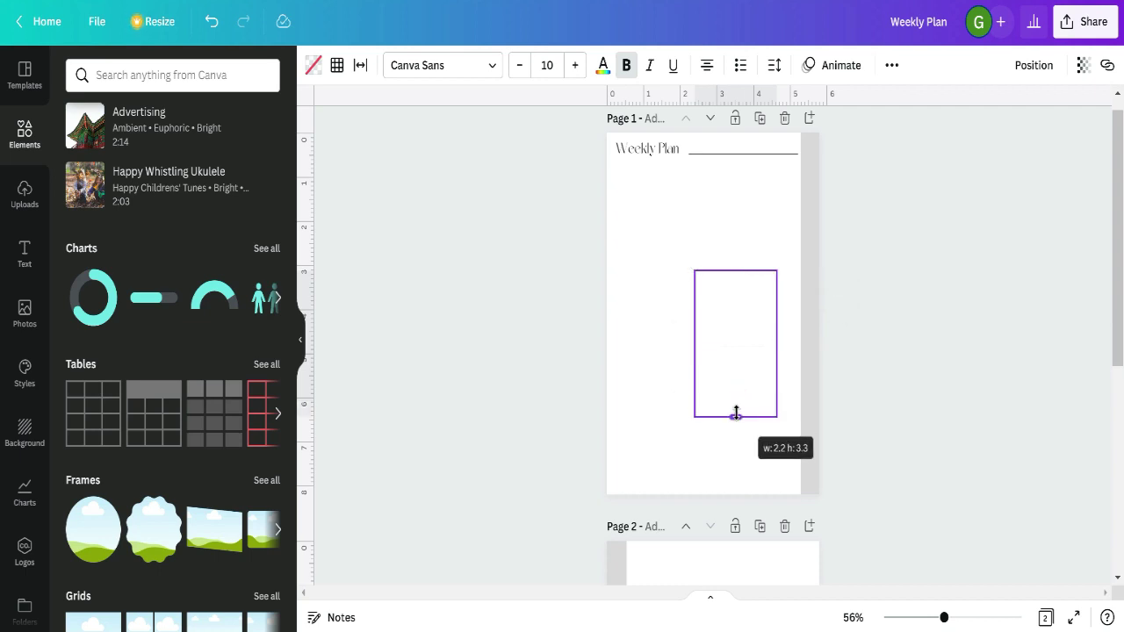
pyautogui.moveTo(736, 414); pyautogui.dragTo(736, 414)
pyautogui.moveTo(736, 353); pyautogui.dragTo(753, 243)
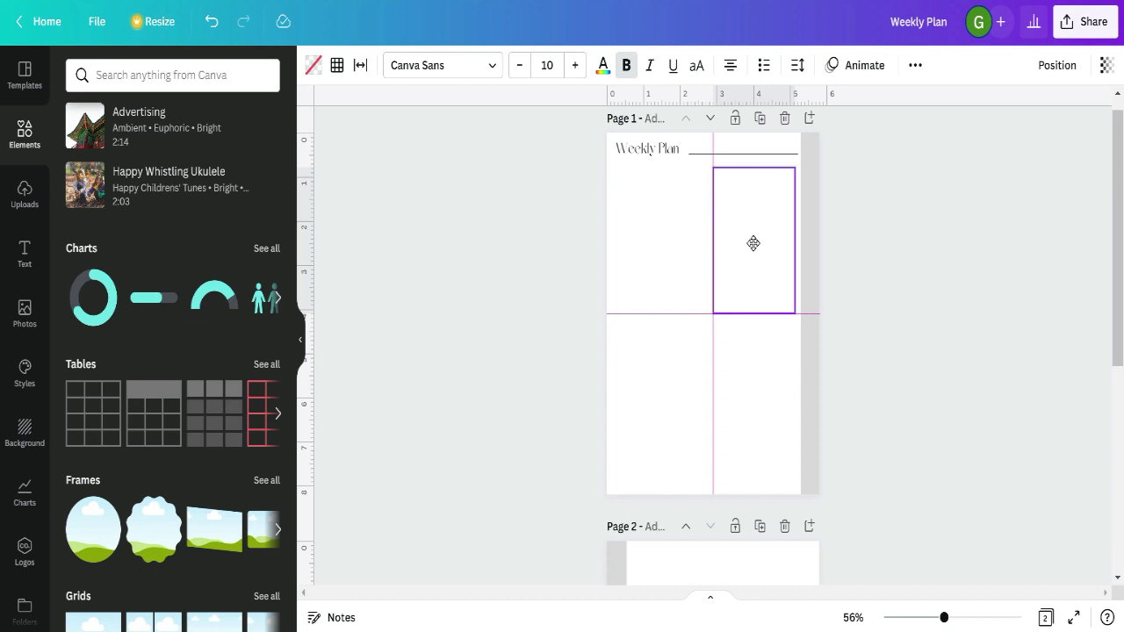
pyautogui.moveTo(754, 244); pyautogui.dragTo(753, 249)
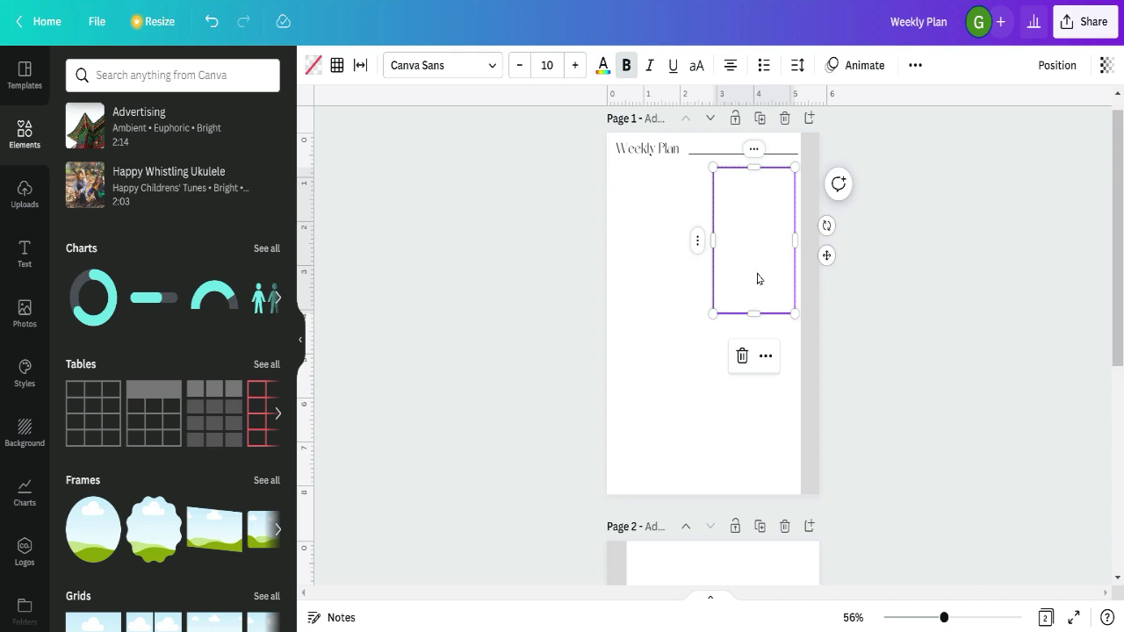
# - Duplicate the box twice on page 1, placing one copy directly below it and the other in the lower-left part of the page
pyautogui.click(828, 257)
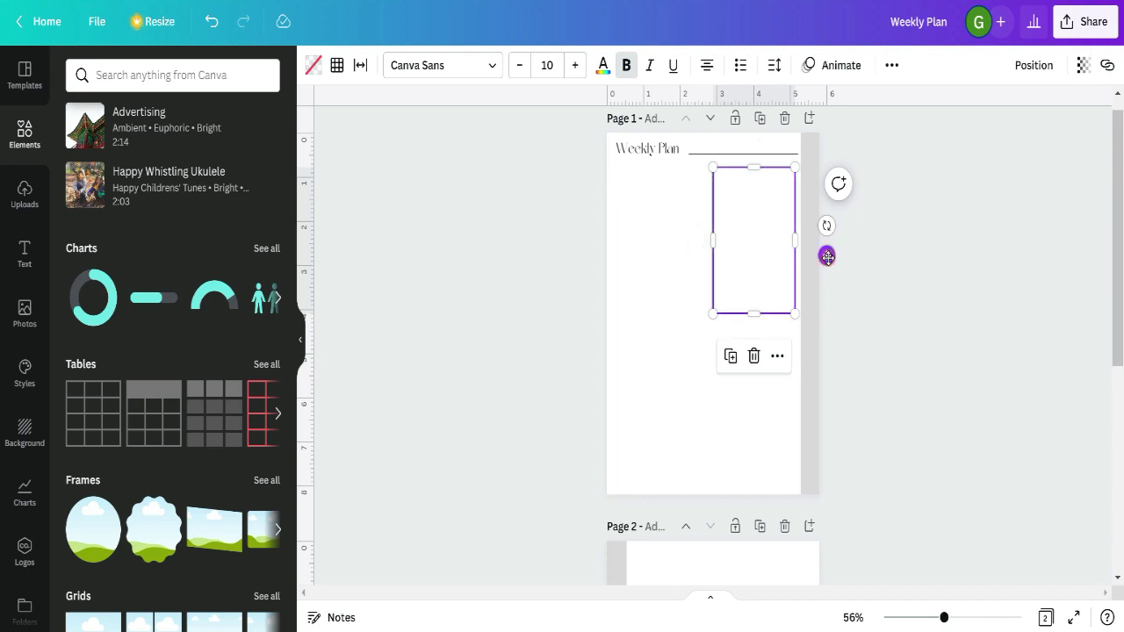
pyautogui.click(730, 356)
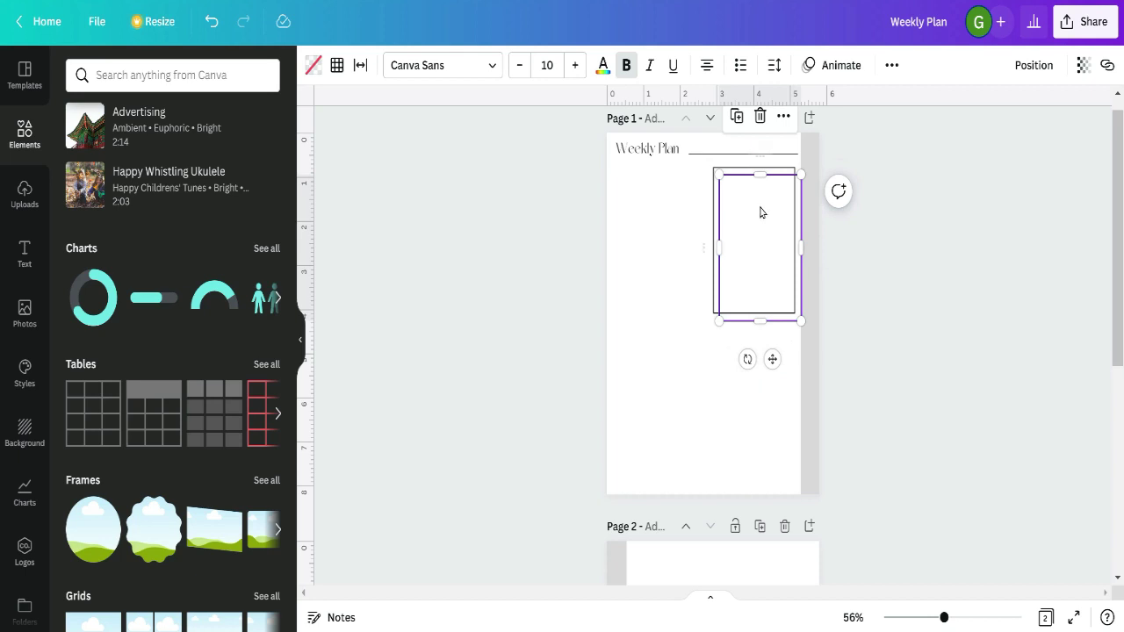
pyautogui.moveTo(749, 311); pyautogui.dragTo(753, 365)
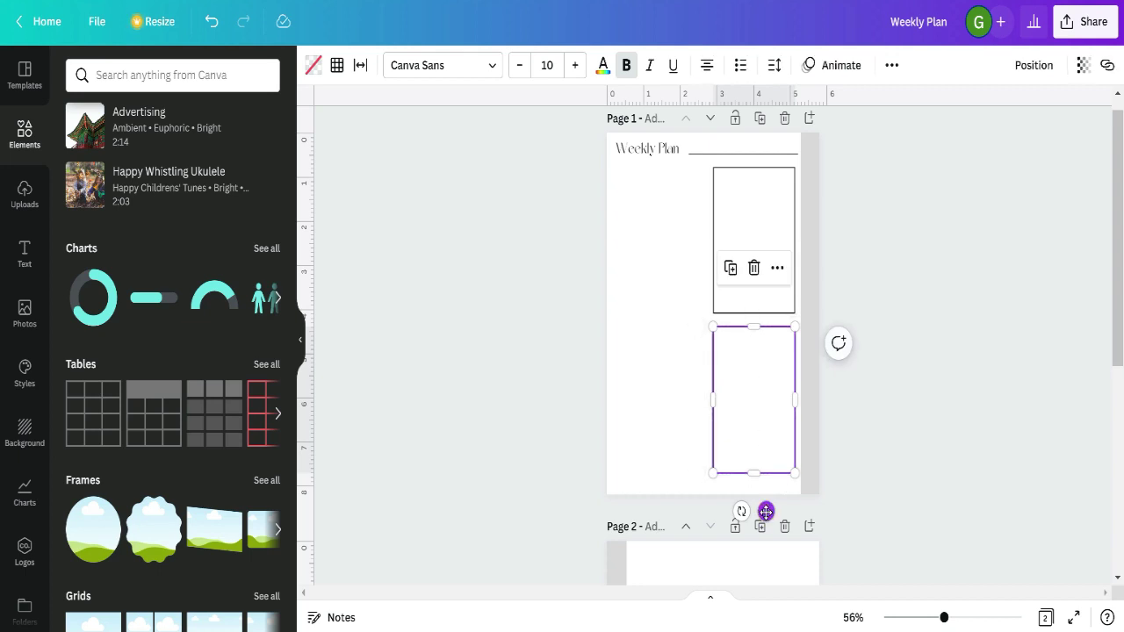
pyautogui.click(730, 268)
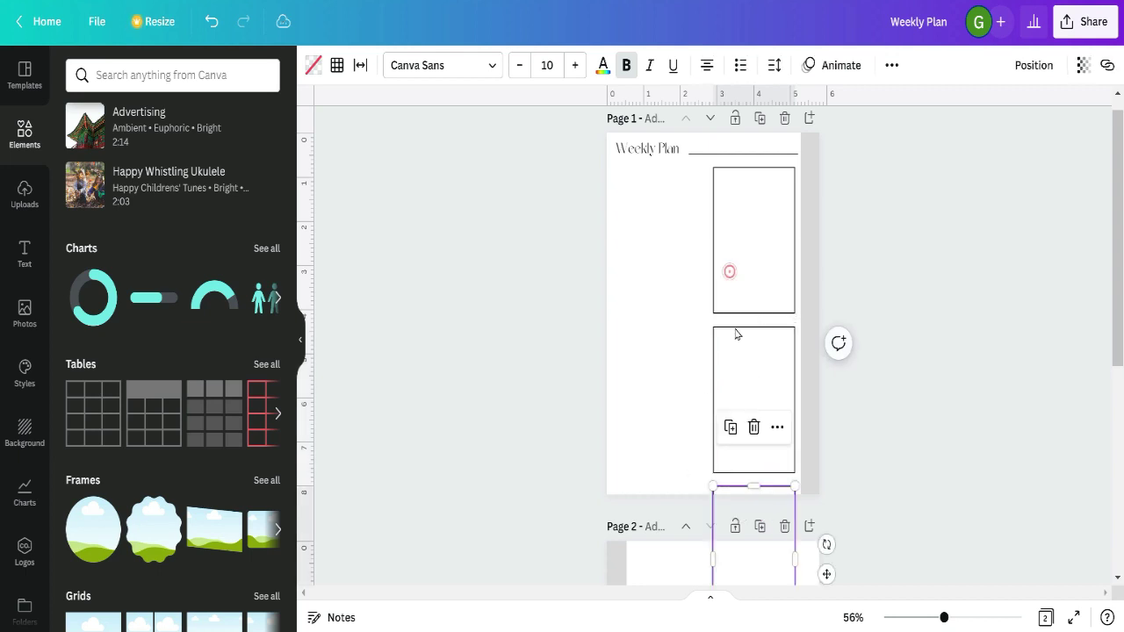
pyautogui.moveTo(757, 514); pyautogui.dragTo(653, 344)
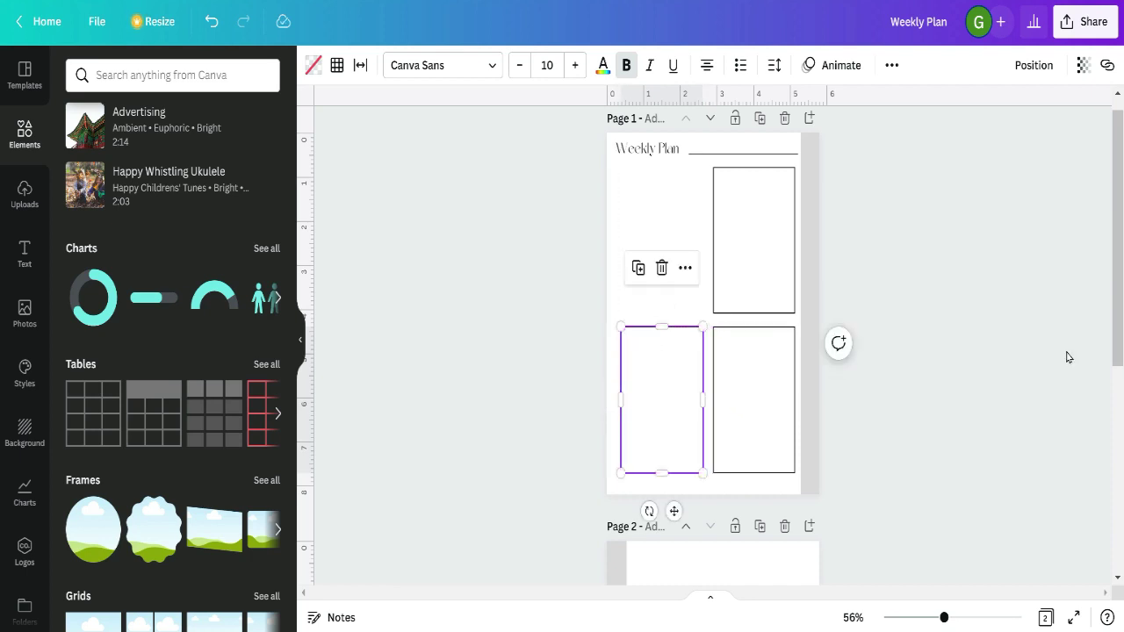
pyautogui.click(905, 271)
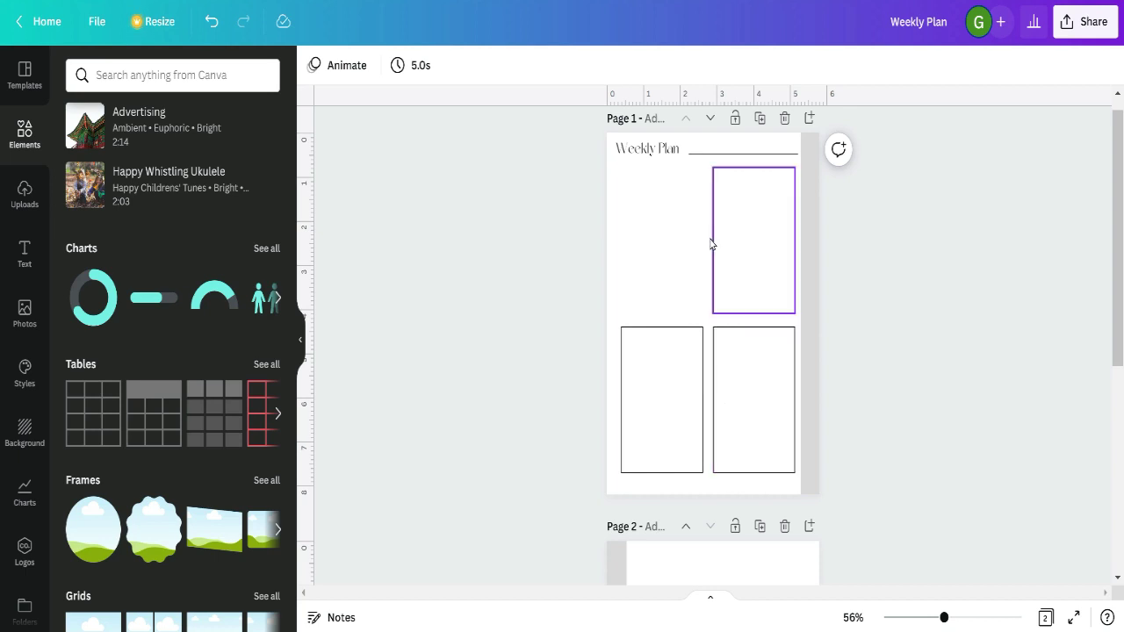
pyautogui.scroll(-1, 871, 434)
pyautogui.scroll(-5, 870, 434)
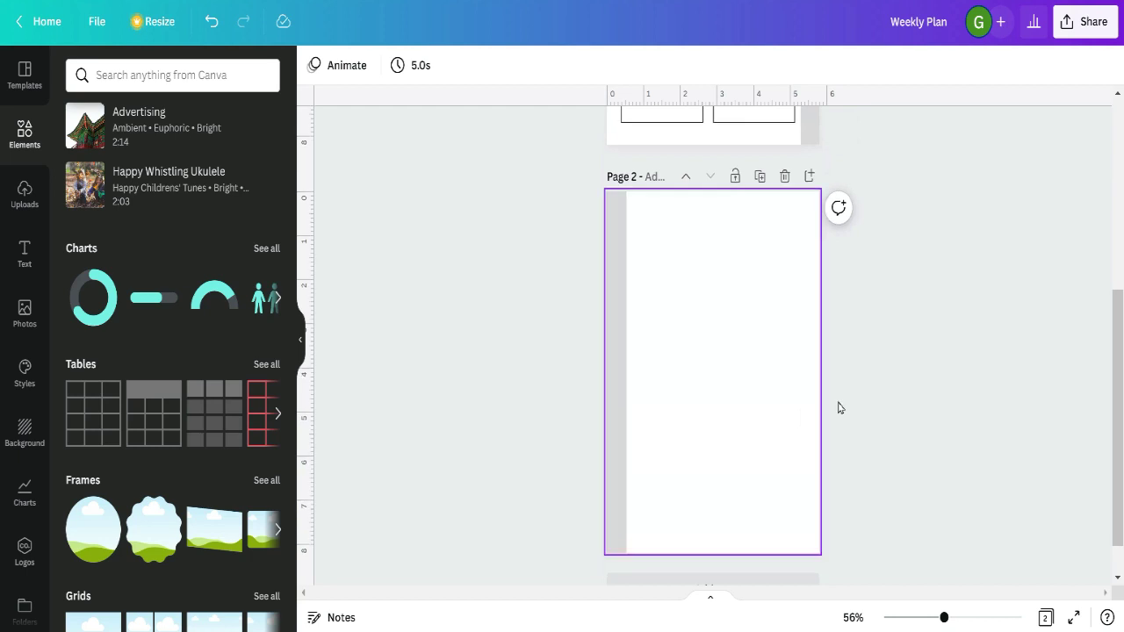
pyautogui.scroll(5, 923, 439)
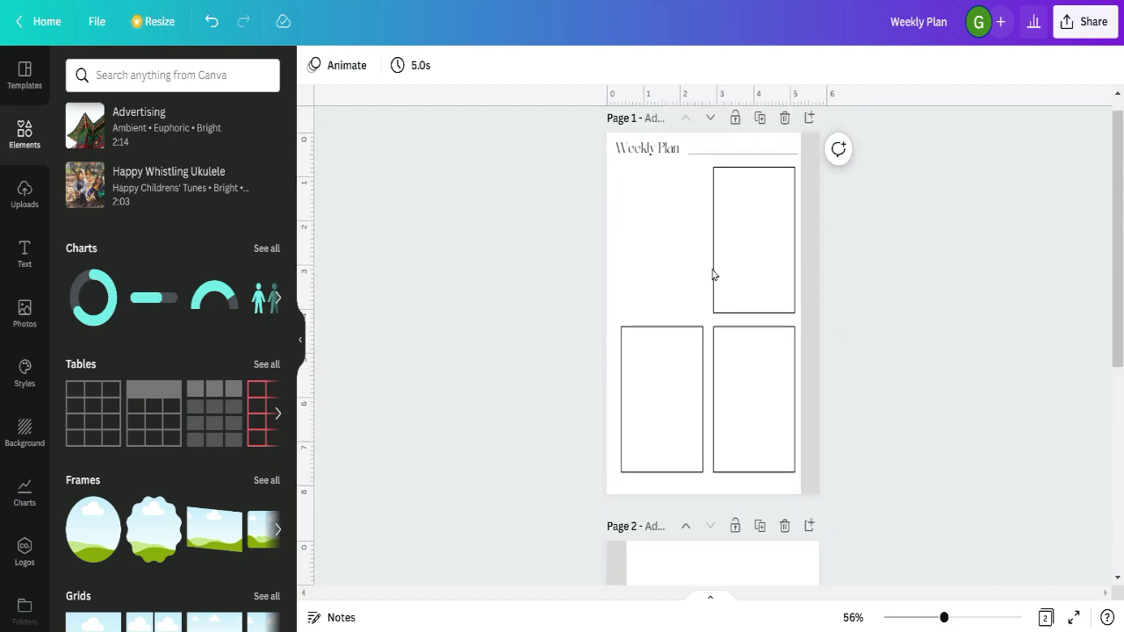
# - Copy the three boxes from page 1 to page 2 and position them as a group between the gray strip and the outer edge
pyautogui.moveTo(624, 174); pyautogui.dragTo(763, 436)
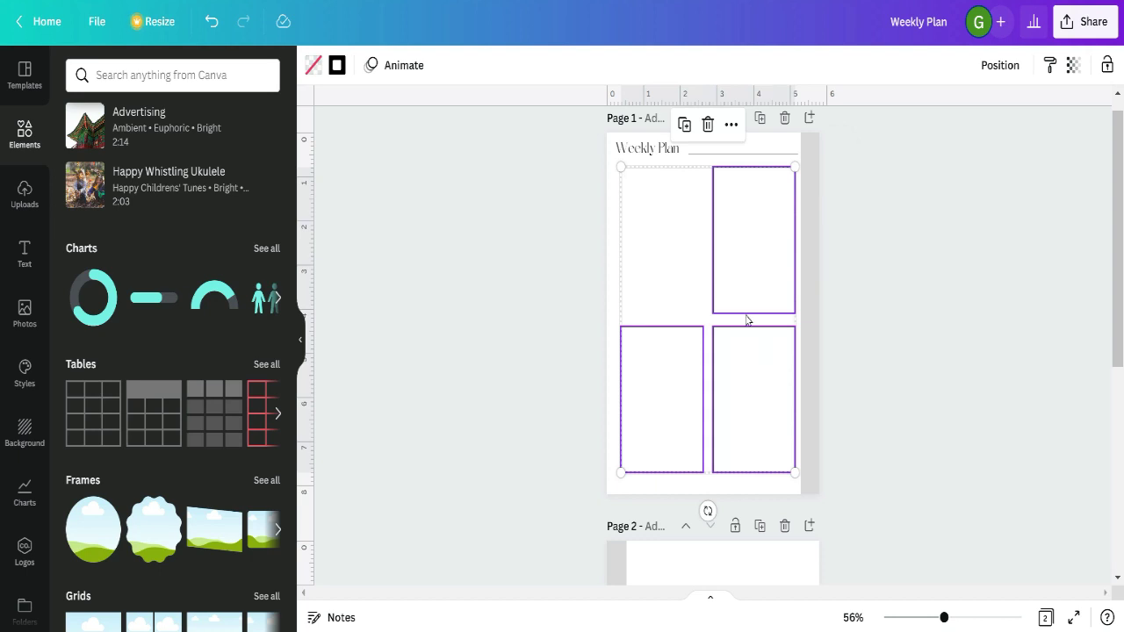
pyautogui.click(731, 125)
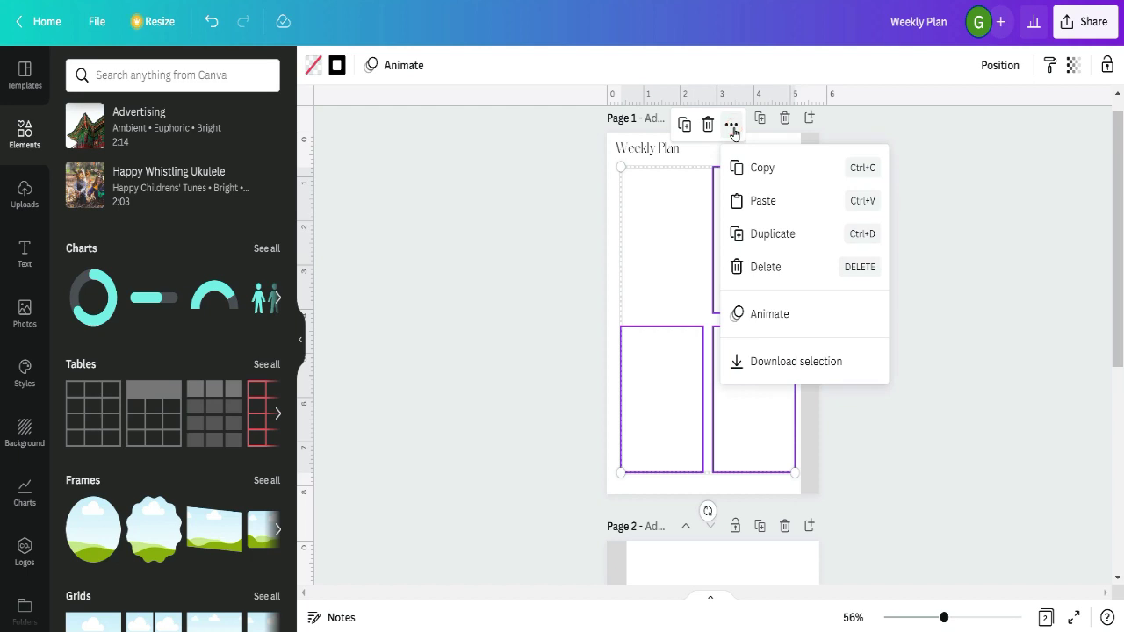
pyautogui.click(764, 175)
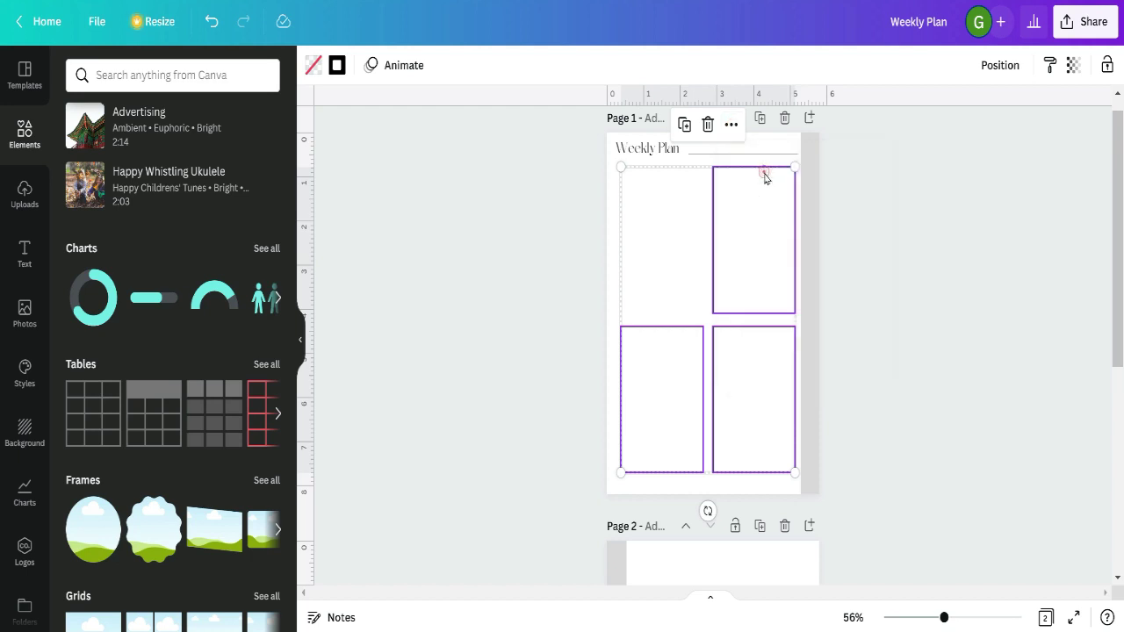
pyautogui.scroll(-3, 739, 519)
pyautogui.scroll(-3, 738, 512)
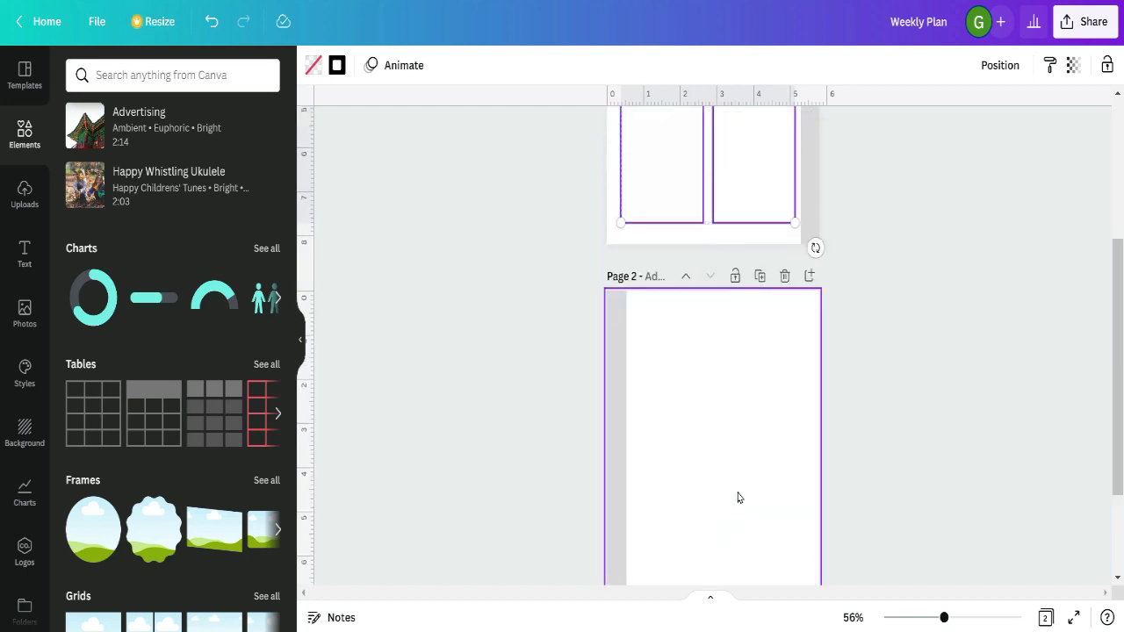
pyautogui.rightClick(720, 325)
pyautogui.click(756, 369)
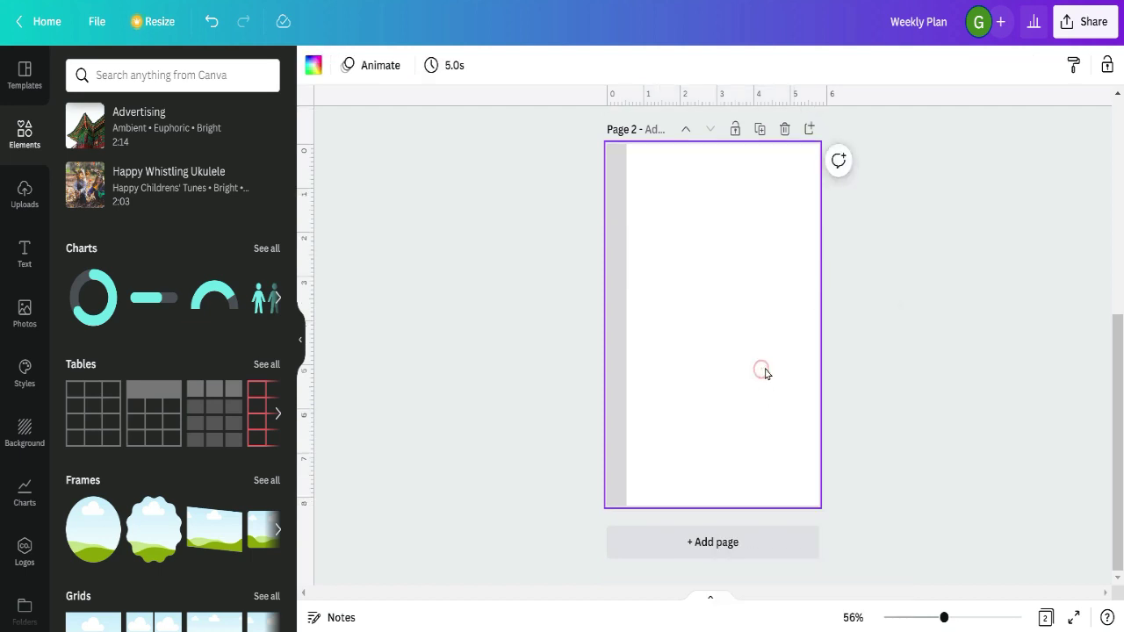
pyautogui.moveTo(765, 392); pyautogui.dragTo(779, 381)
pyautogui.click(683, 274)
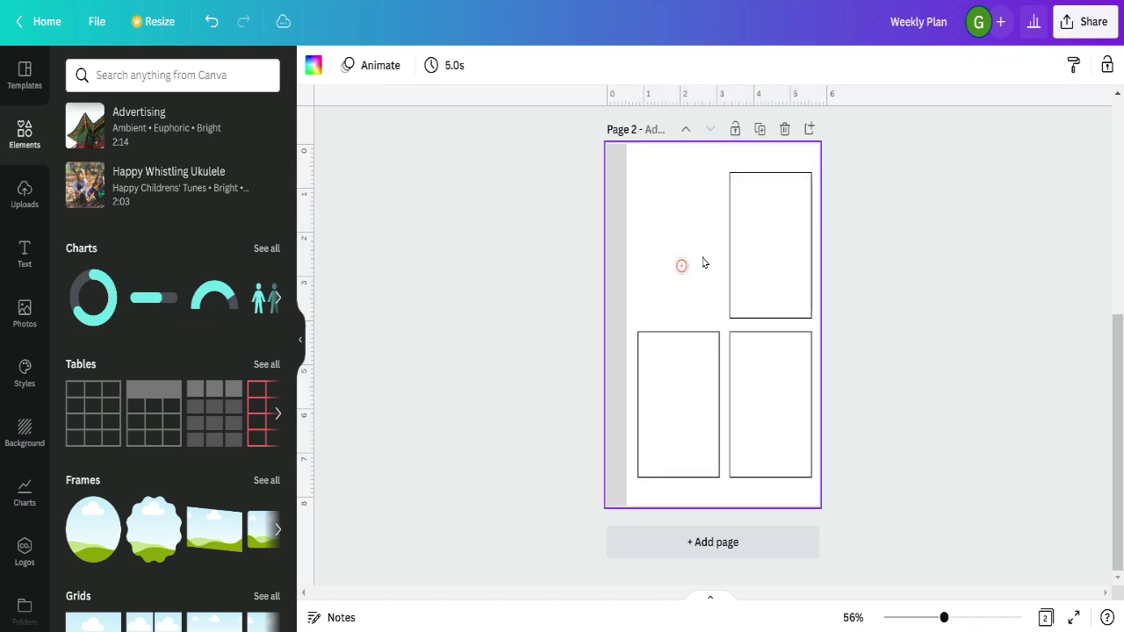
# - Duplicate the upper-right box on page 2 and place the copy in the empty upper-left spot, aligned with its neighbours
pyautogui.click(778, 242)
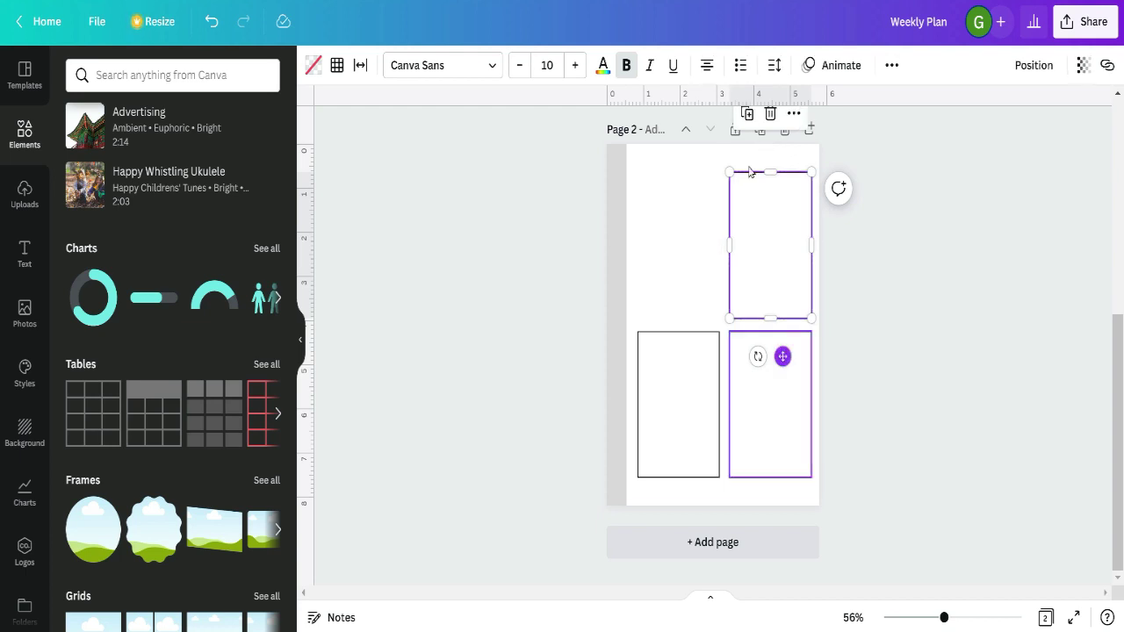
pyautogui.click(747, 117)
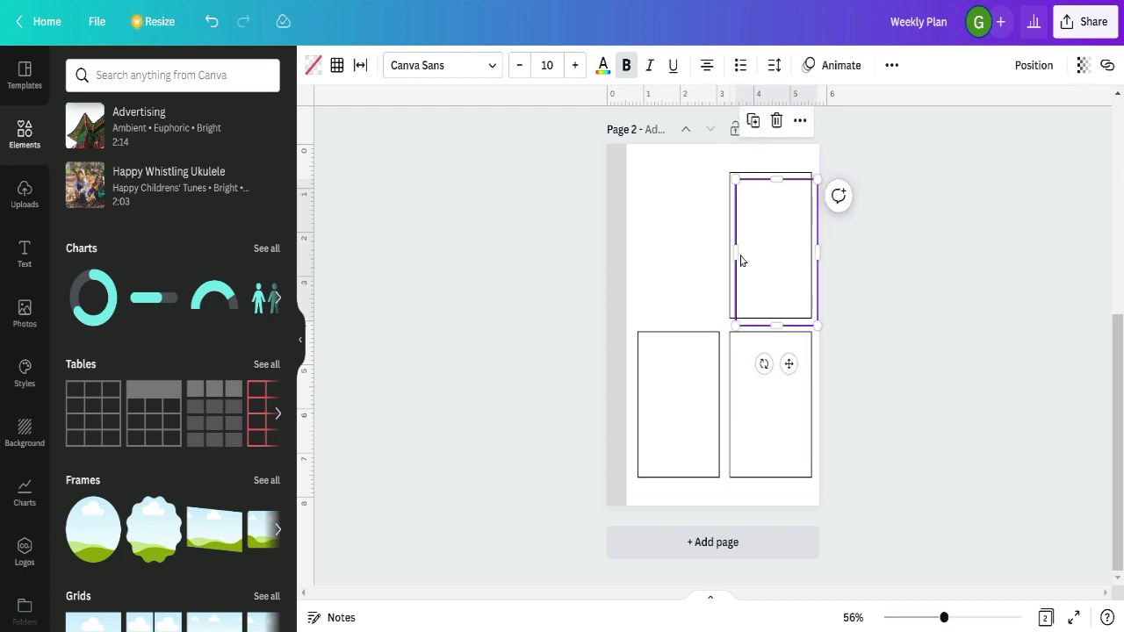
pyautogui.moveTo(740, 259); pyautogui.dragTo(672, 252)
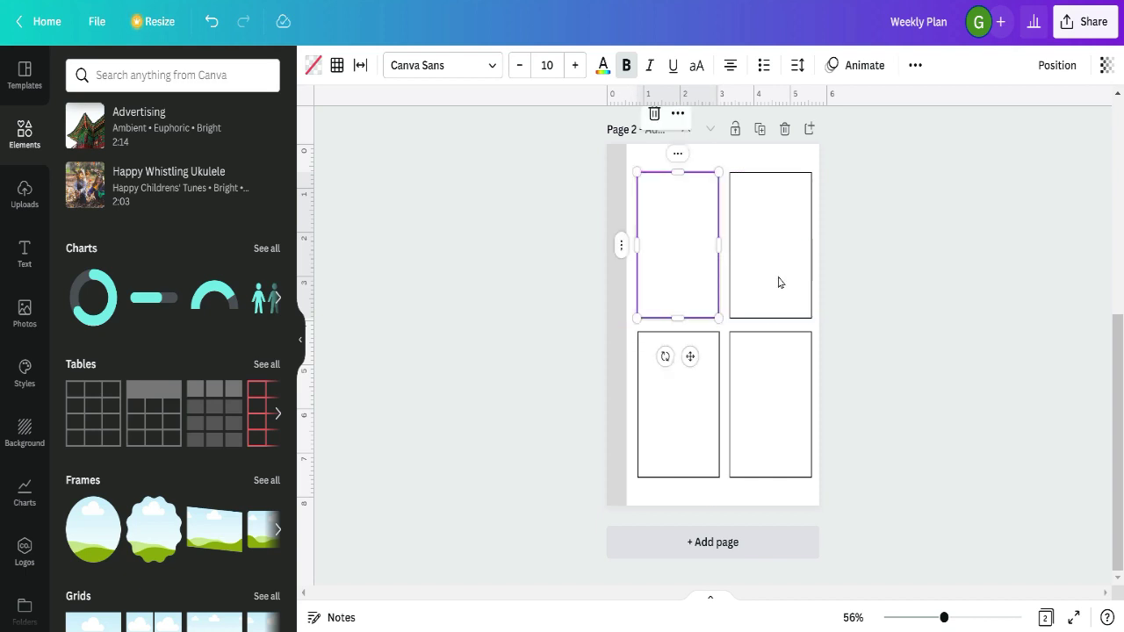
pyautogui.click(881, 285)
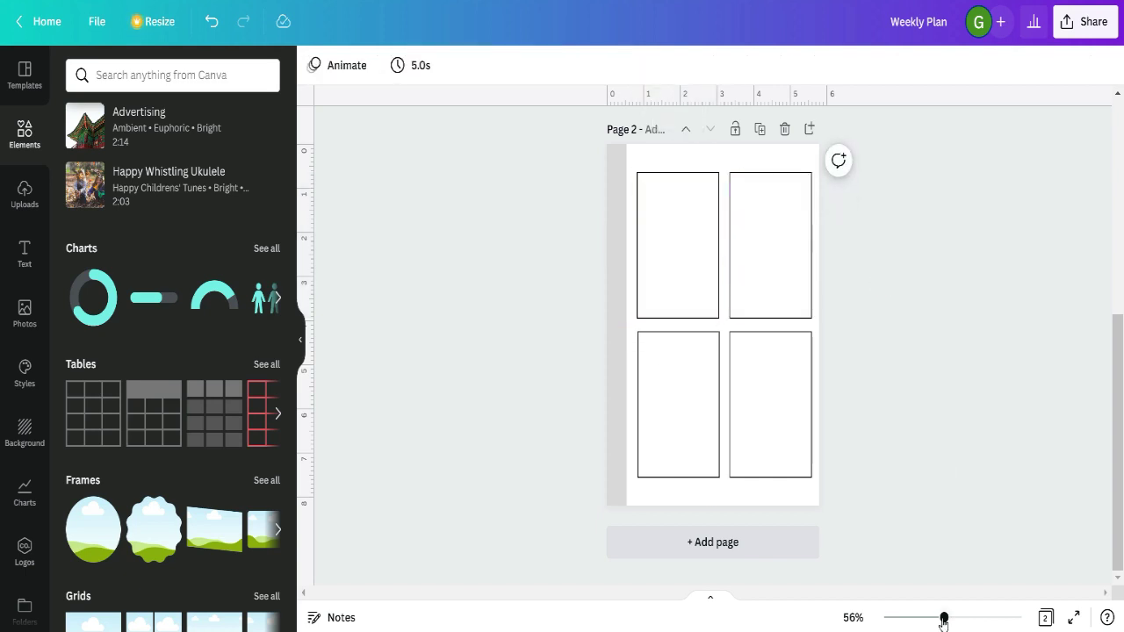
# - Review the arrangement of the day boxes across both pages, going through them in weekday order
pyautogui.moveTo(937, 621); pyautogui.dragTo(915, 622)
pyautogui.click(737, 201)
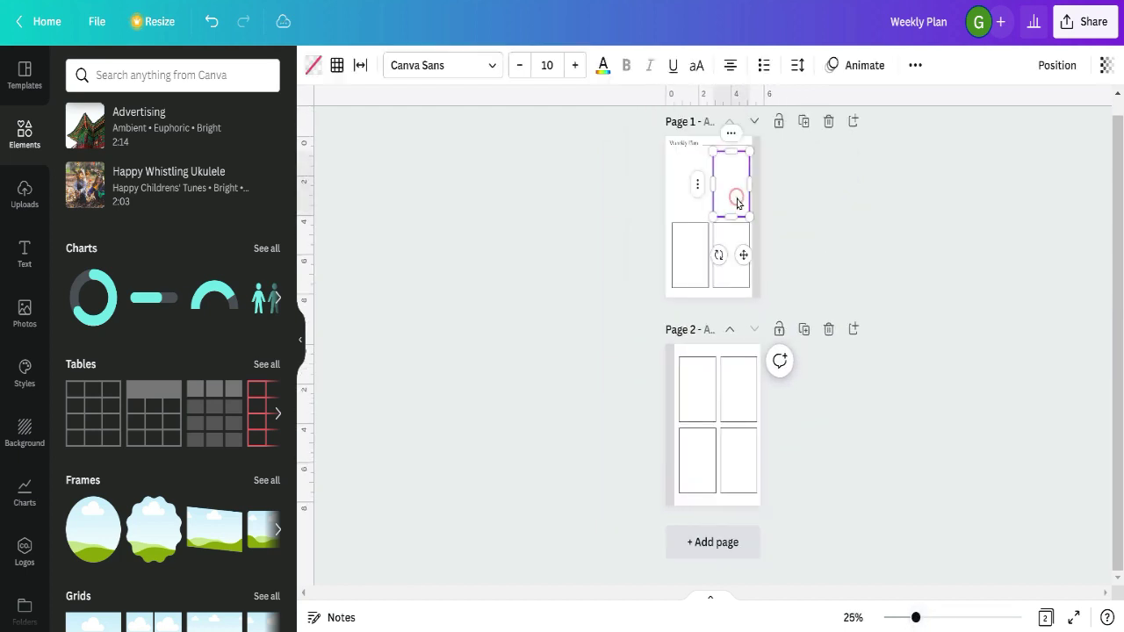
pyautogui.click(703, 382)
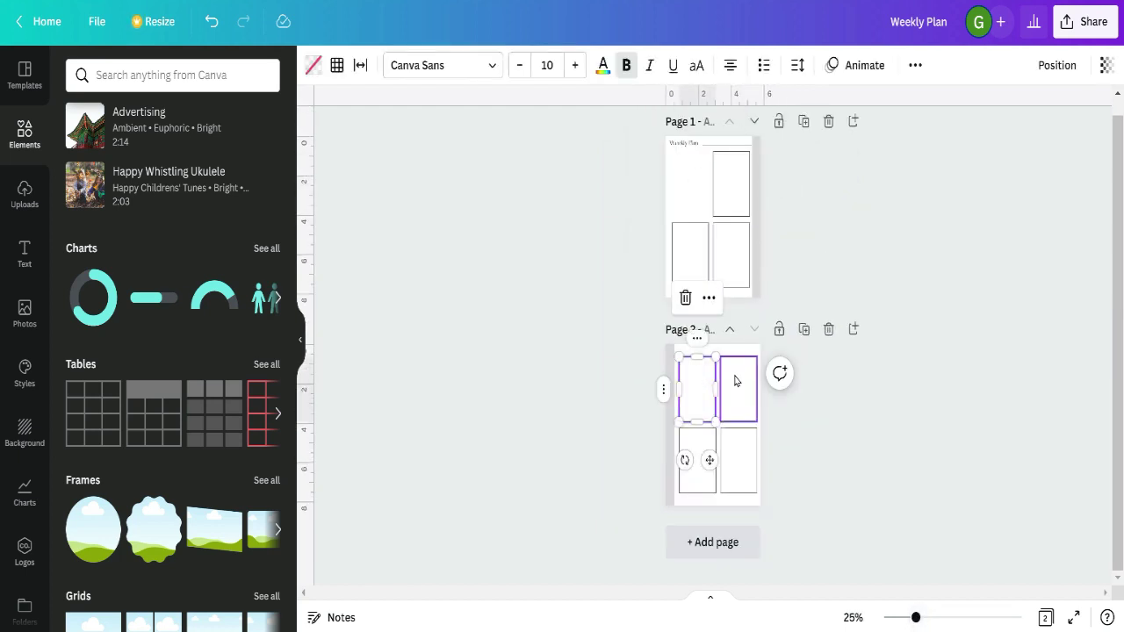
pyautogui.click(696, 256)
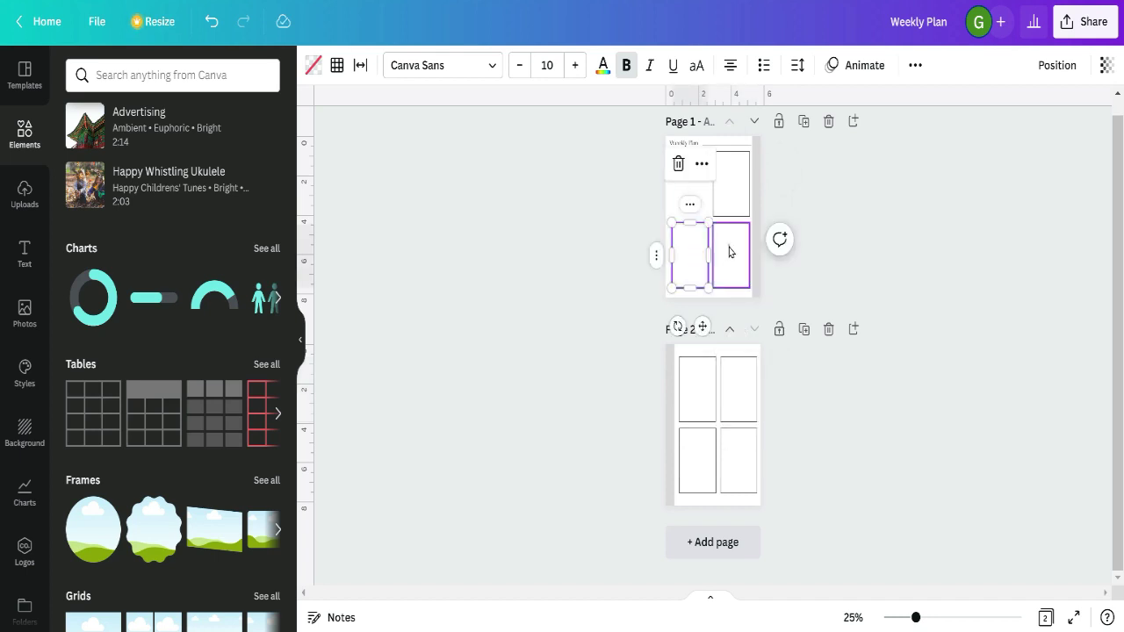
pyautogui.click(708, 460)
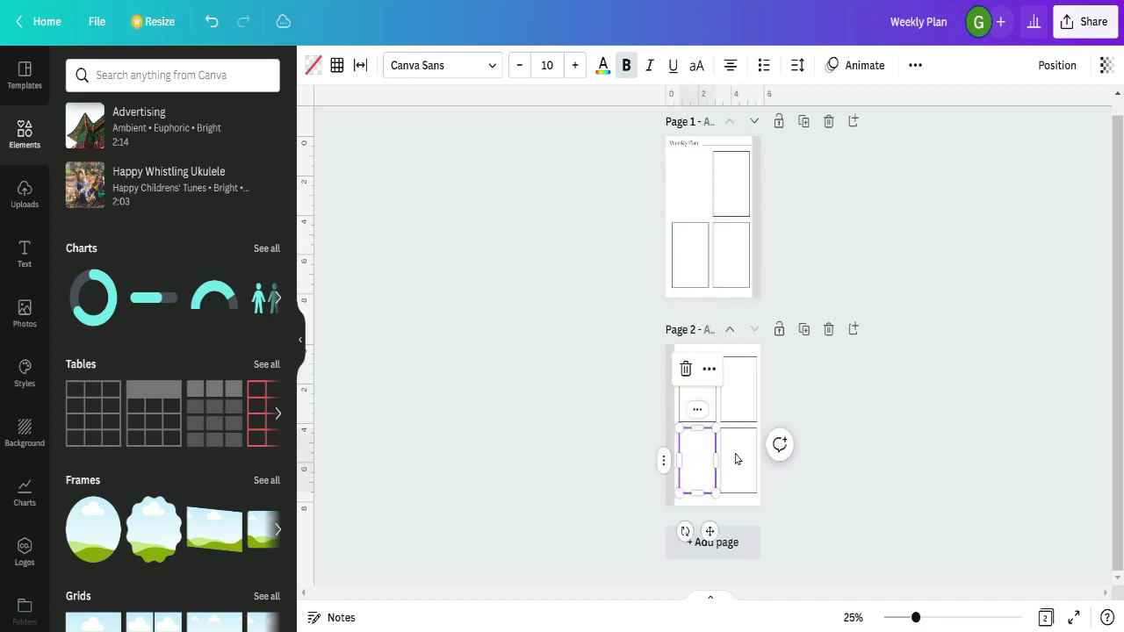
pyautogui.click(736, 459)
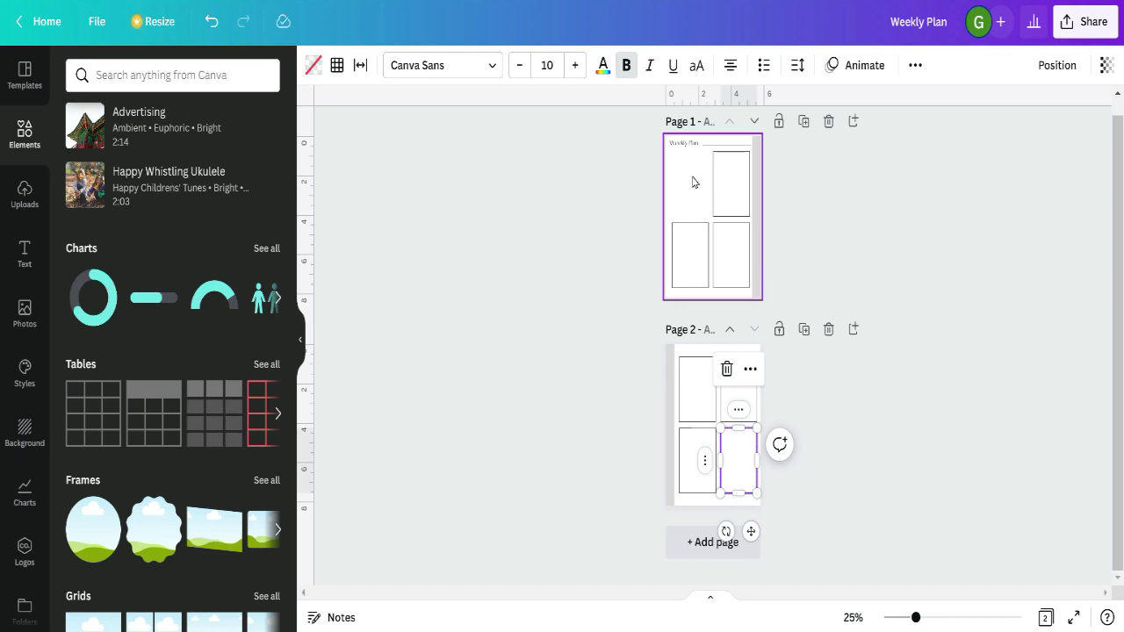
pyautogui.click(847, 506)
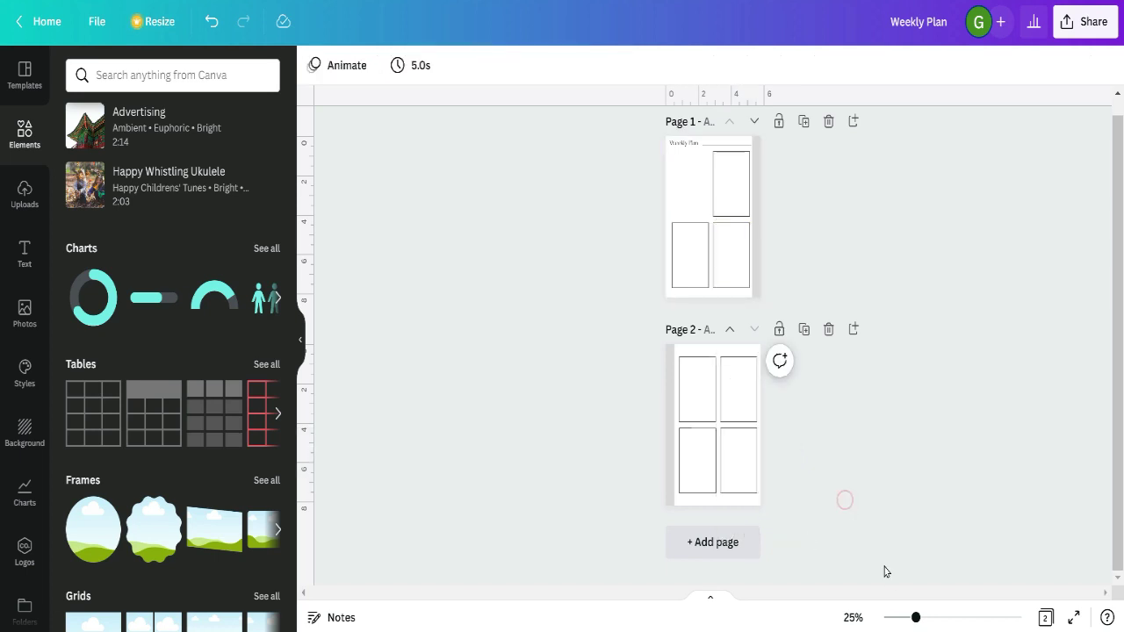
# - Add a subheading reading "Monday" on page 1 and place it in the upper-left corner of the upper box
pyautogui.moveTo(915, 618); pyautogui.dragTo(952, 606)
pyautogui.scroll(5, 912, 500)
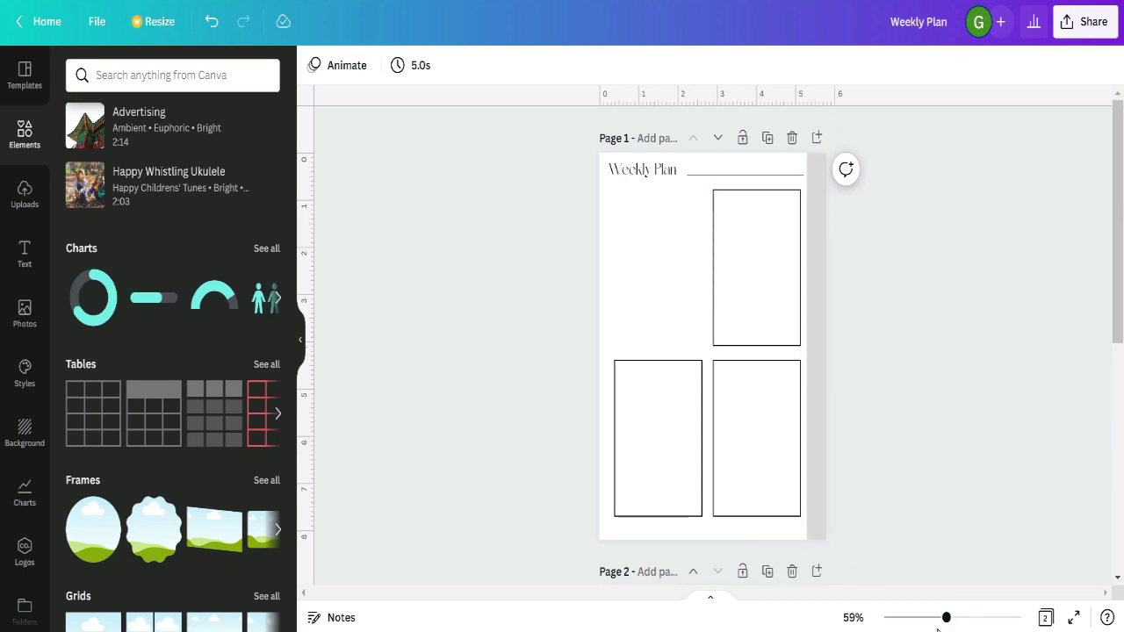
pyautogui.moveTo(947, 620); pyautogui.dragTo(950, 620)
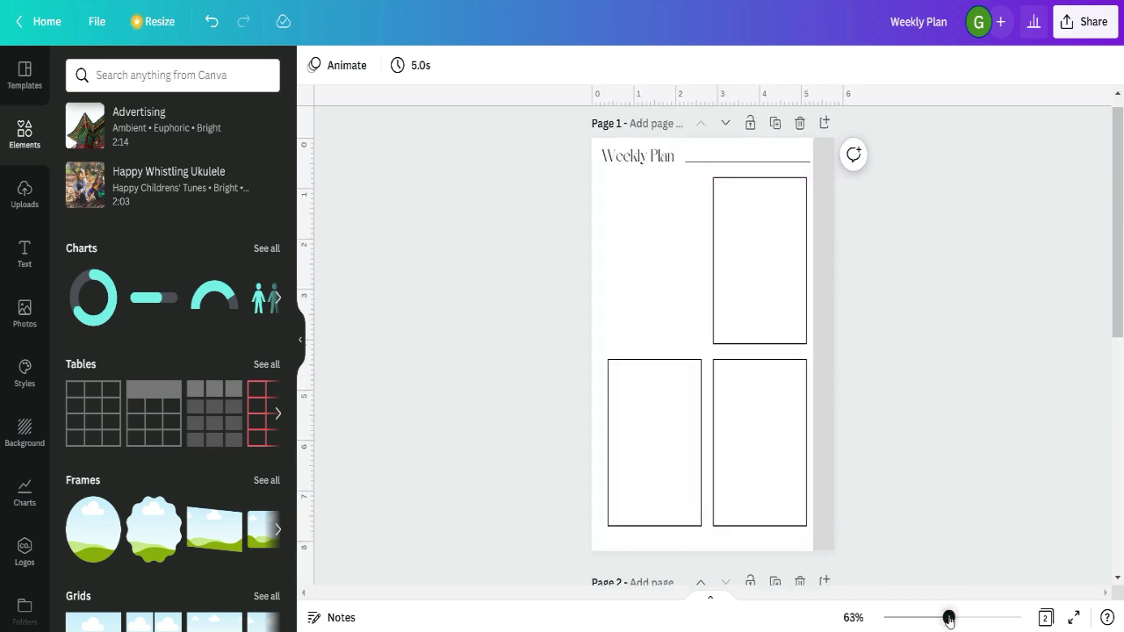
pyautogui.click(24, 254)
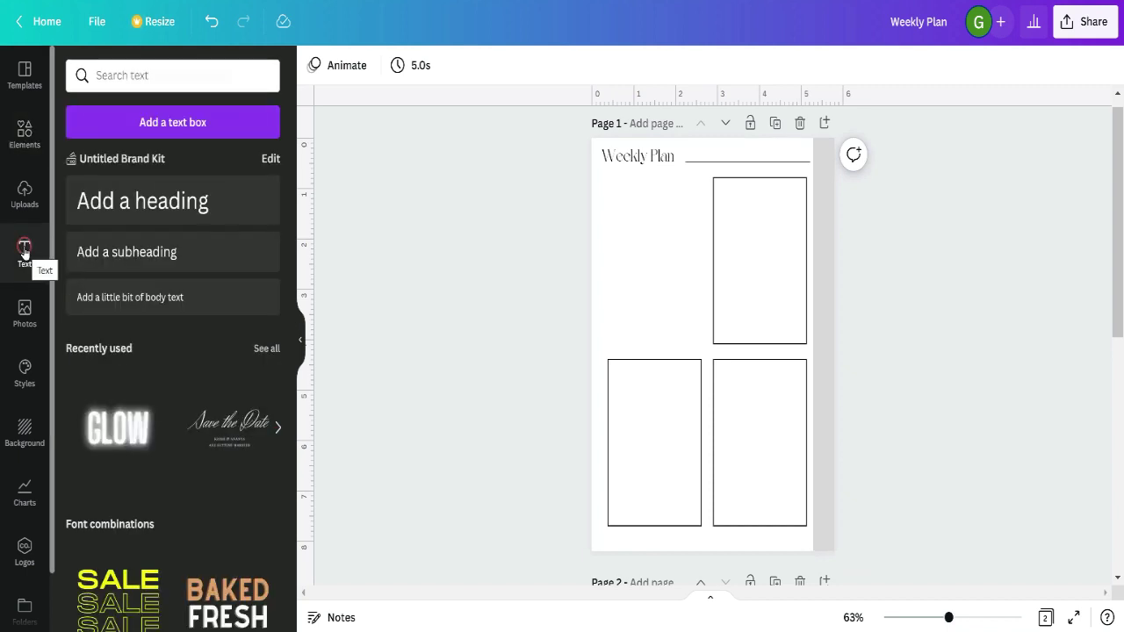
pyautogui.click(121, 252)
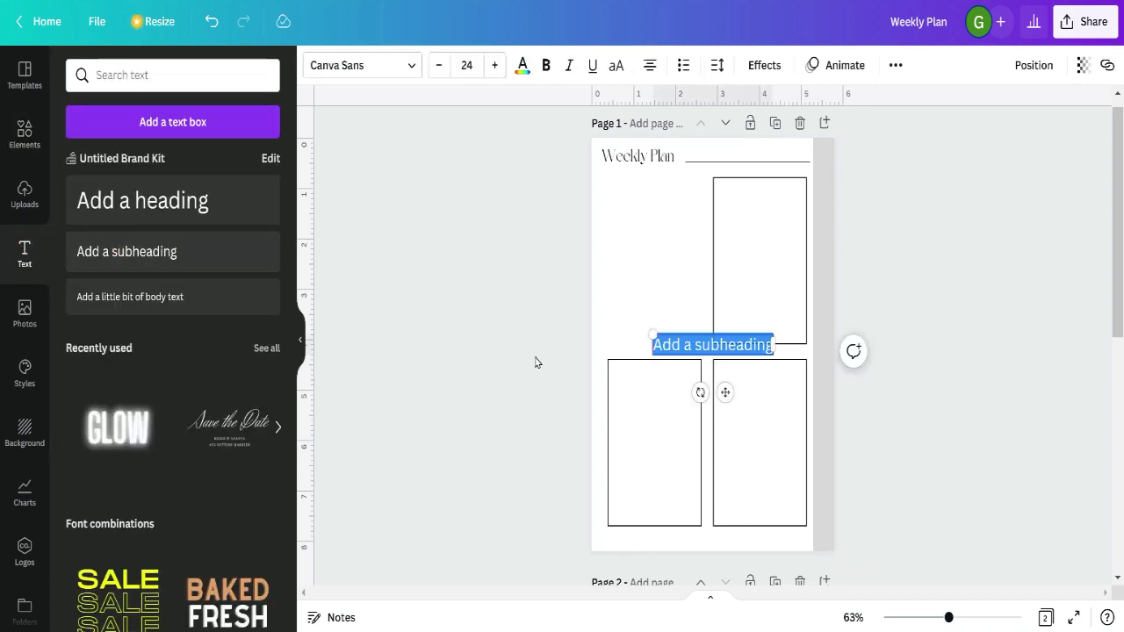
pyautogui.write('M')
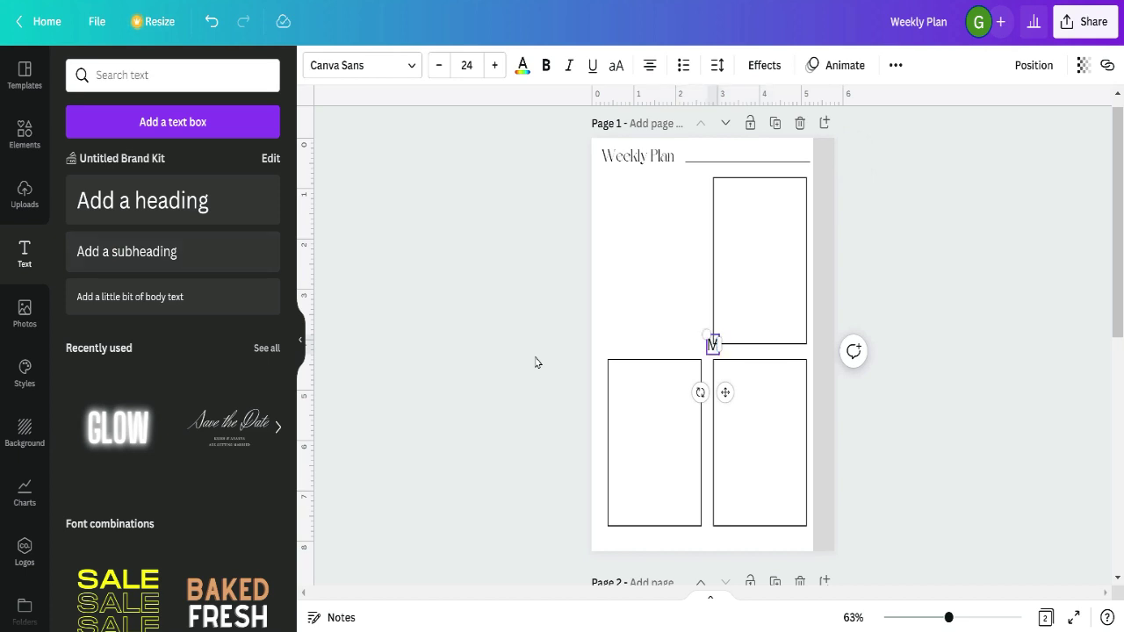
pyautogui.write('onday')
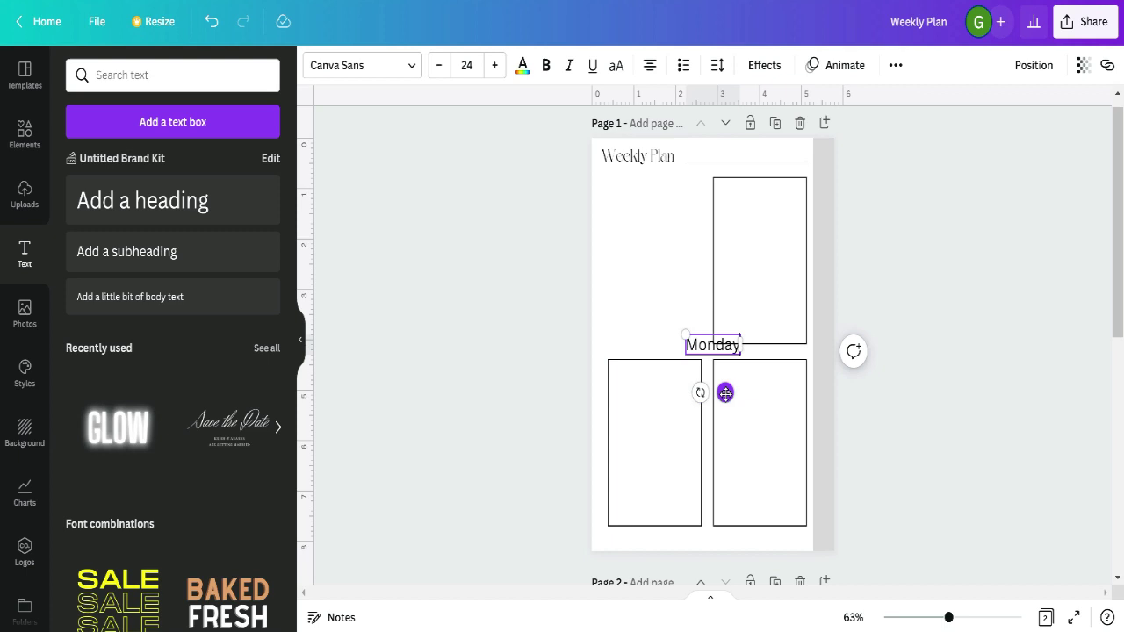
pyautogui.moveTo(726, 393); pyautogui.dragTo(752, 234)
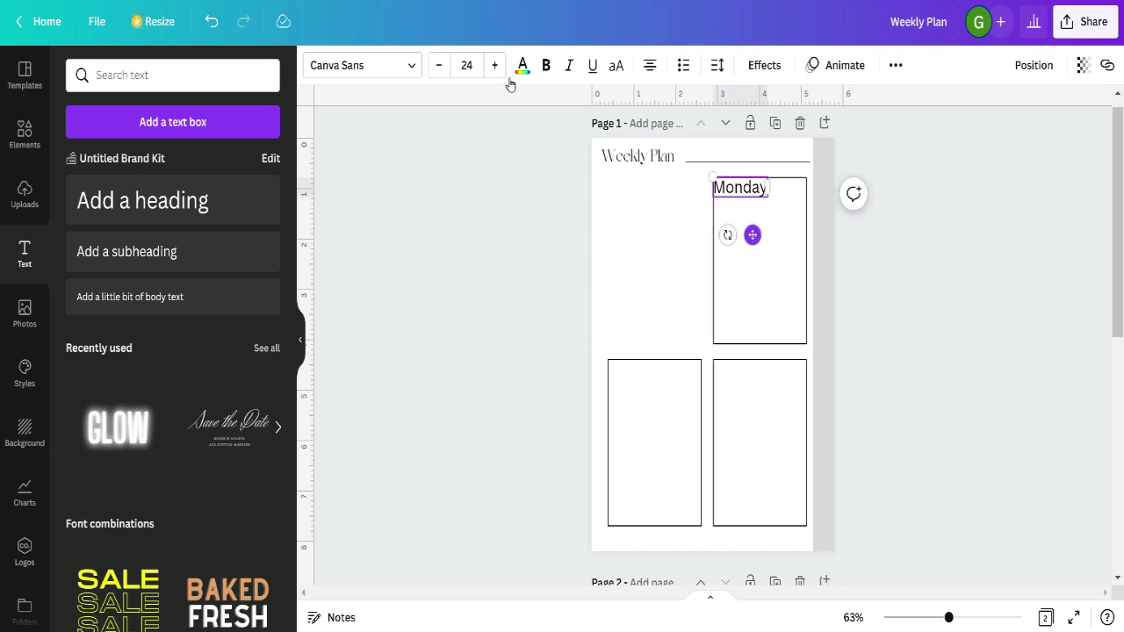
# - Set the "Monday" label's font to Dream Avenue and its size to 21
pyautogui.click(408, 66)
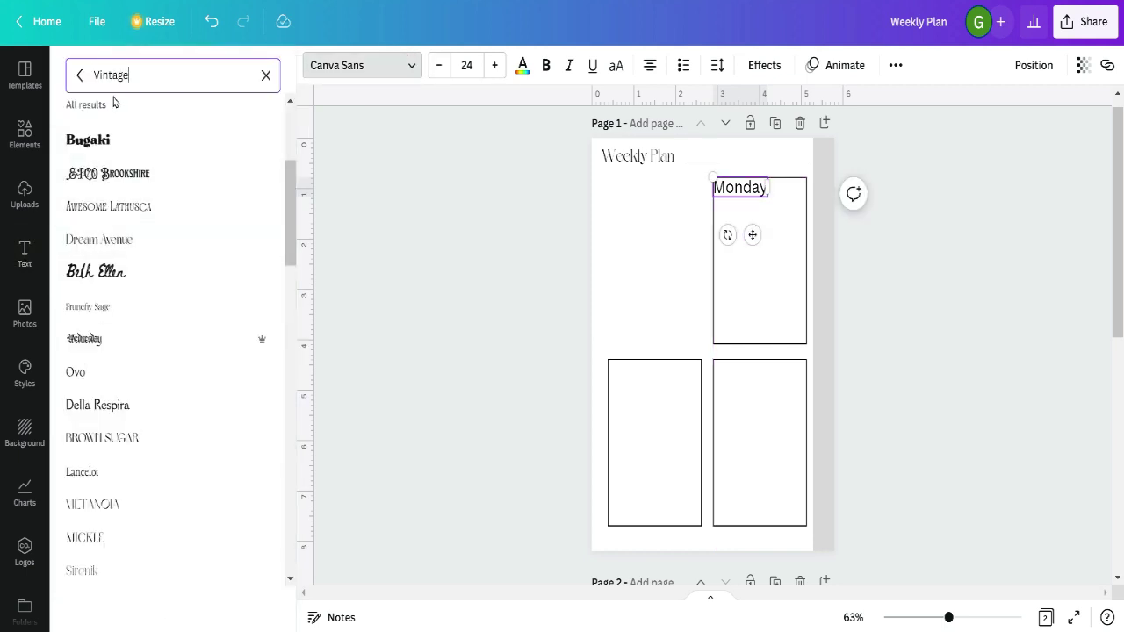
pyautogui.click(266, 75)
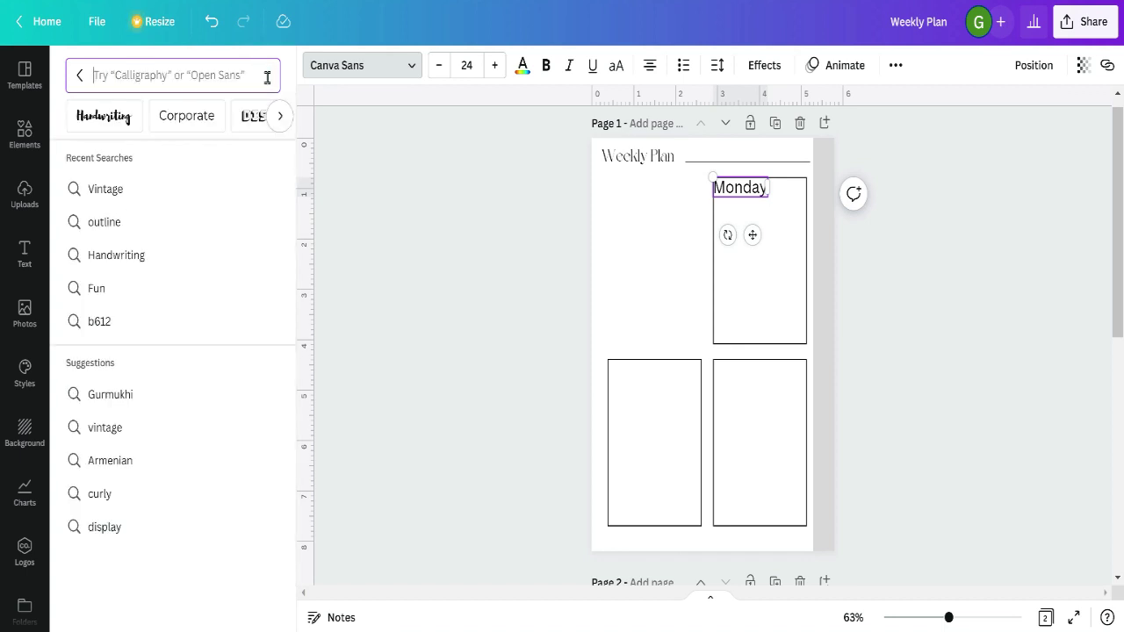
pyautogui.click(79, 75)
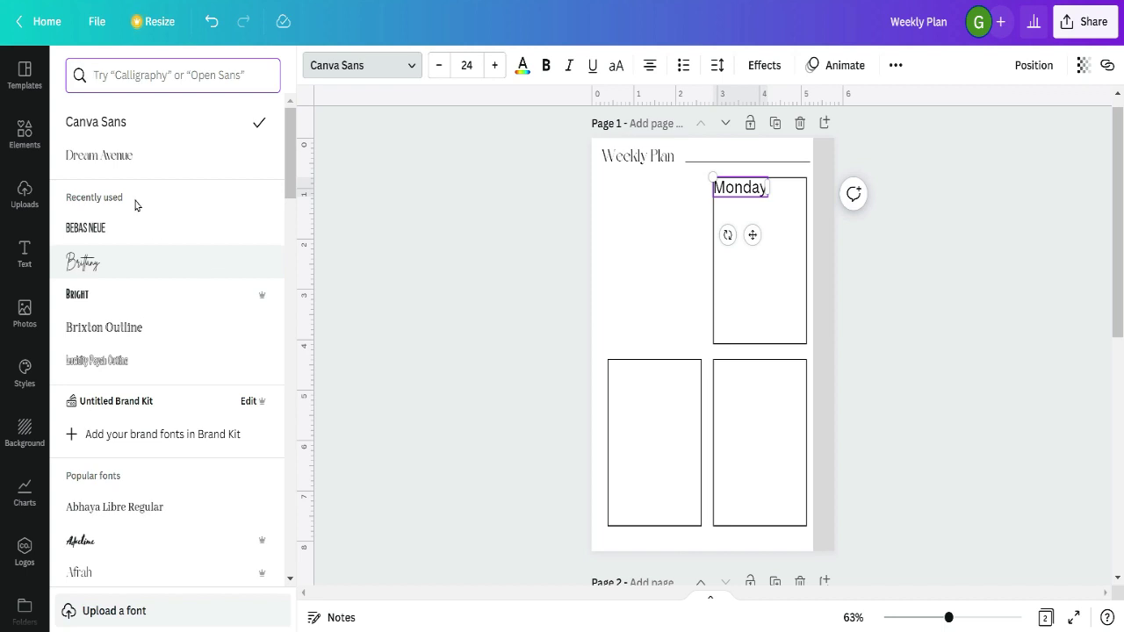
pyautogui.click(113, 155)
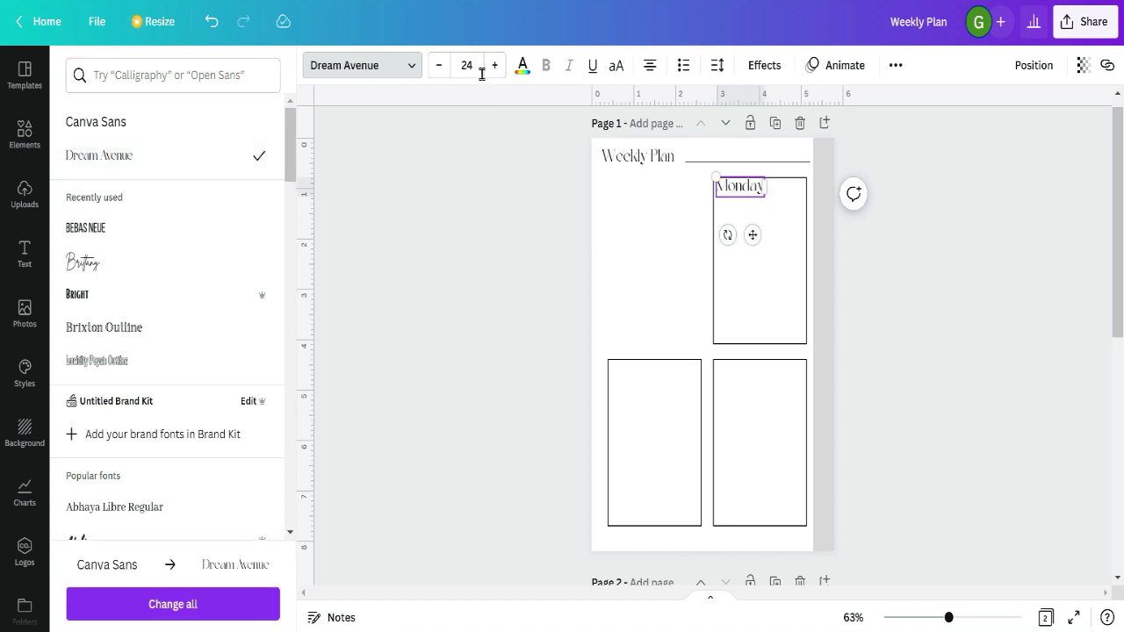
pyautogui.click(436, 66)
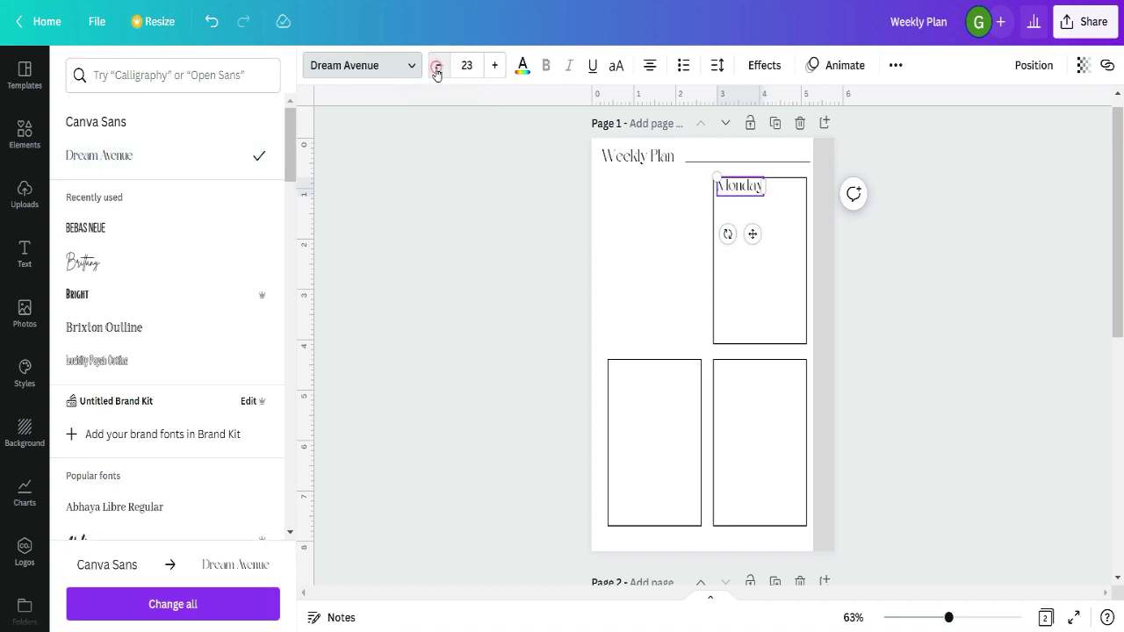
pyautogui.click(437, 67)
pyautogui.click(437, 66)
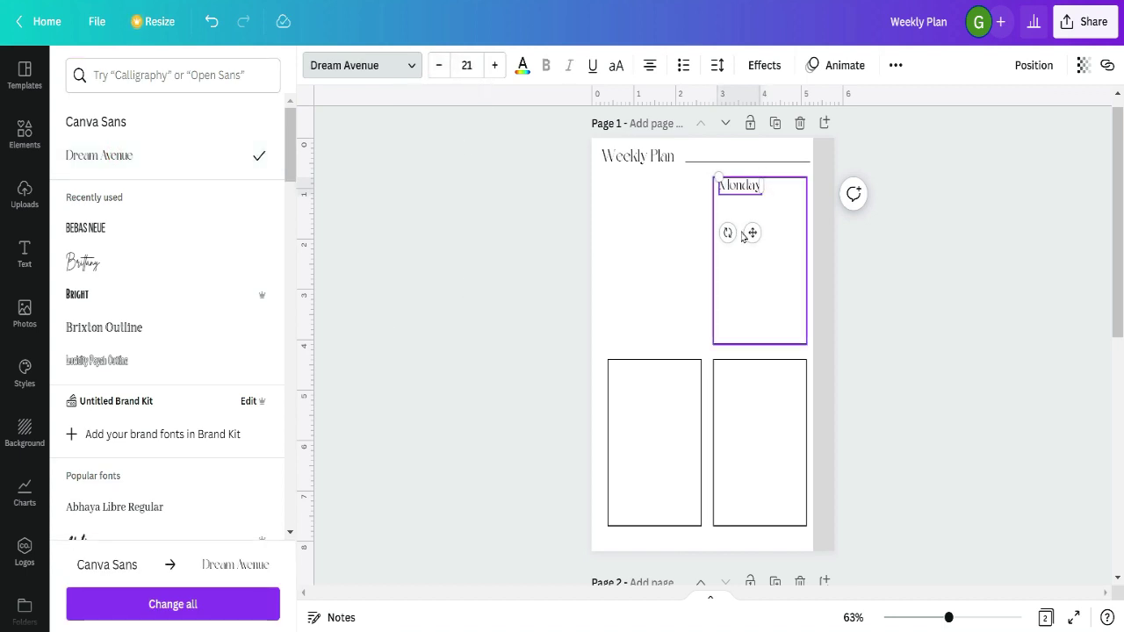
# - Reposition the "Monday" label near the upper-left corner of its box, slightly inset from the outline
pyautogui.moveTo(751, 234); pyautogui.dragTo(746, 239)
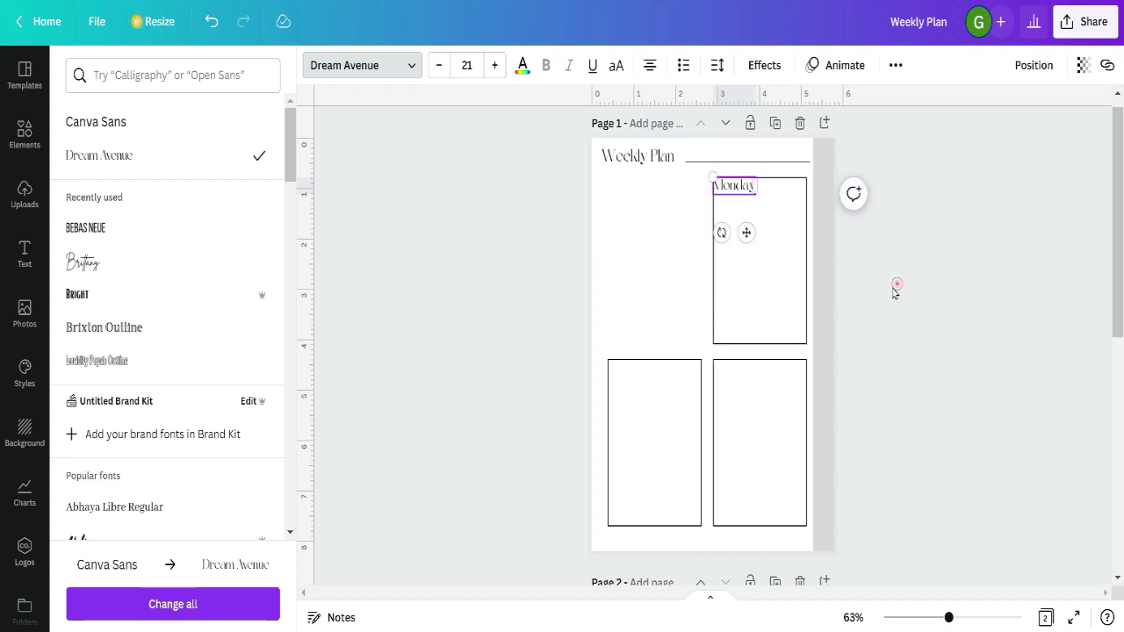
pyautogui.press('Escape')
pyautogui.click(626, 244)
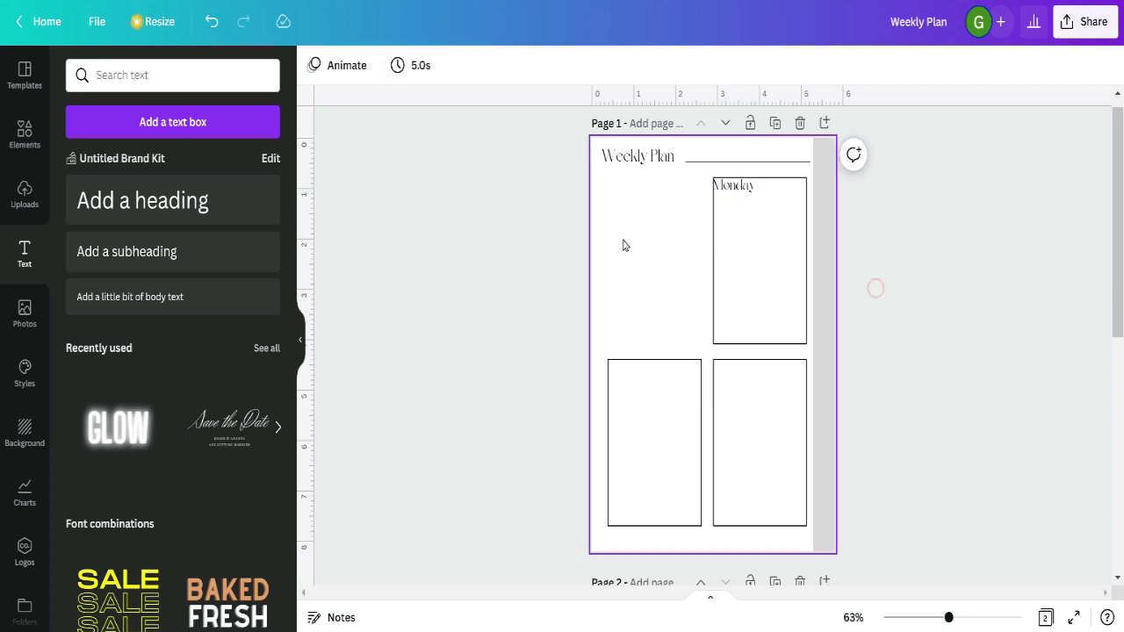
pyautogui.click(740, 193)
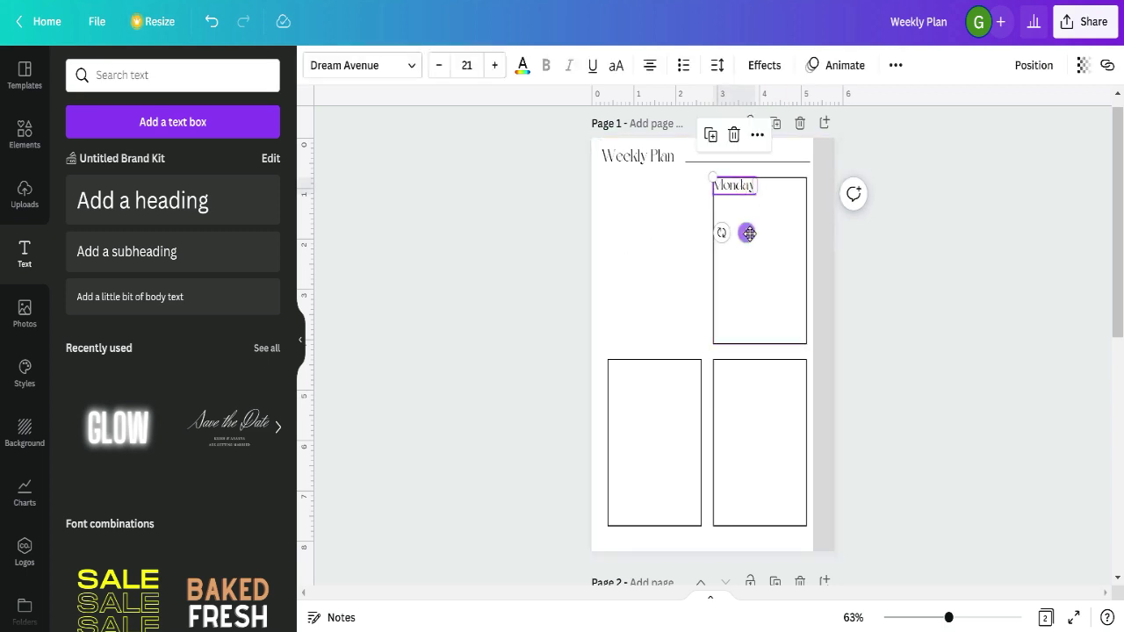
pyautogui.moveTo(750, 234); pyautogui.dragTo(751, 244)
pyautogui.click(868, 276)
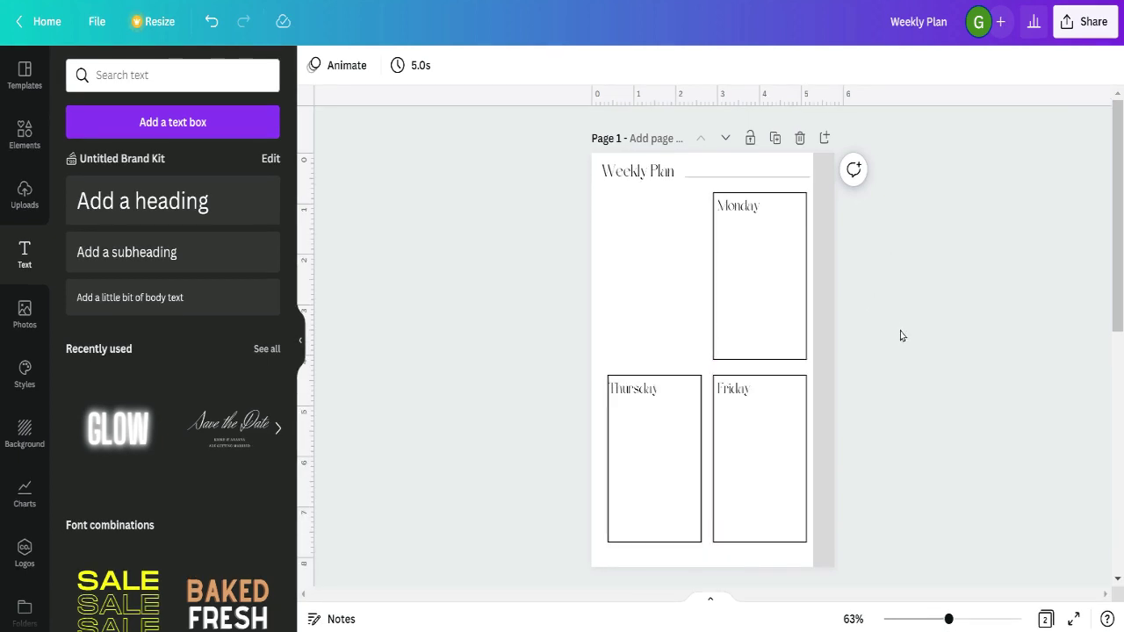
# - Review the weekday labels in the boxes on both pages
pyautogui.scroll(-3, 900, 336)
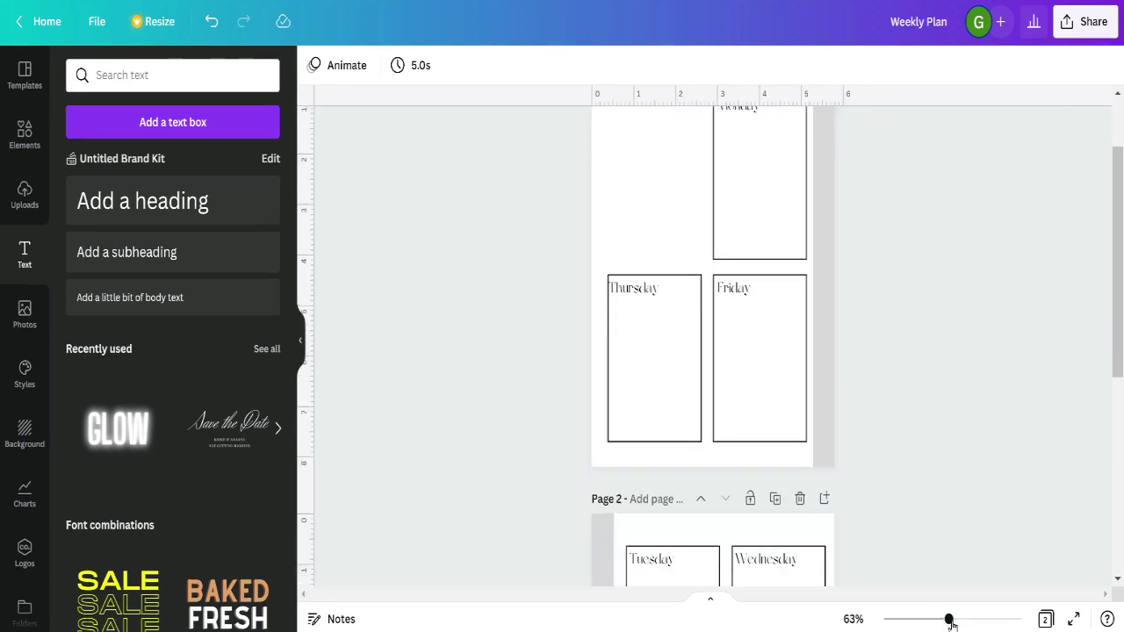
pyautogui.moveTo(949, 619); pyautogui.dragTo(933, 619)
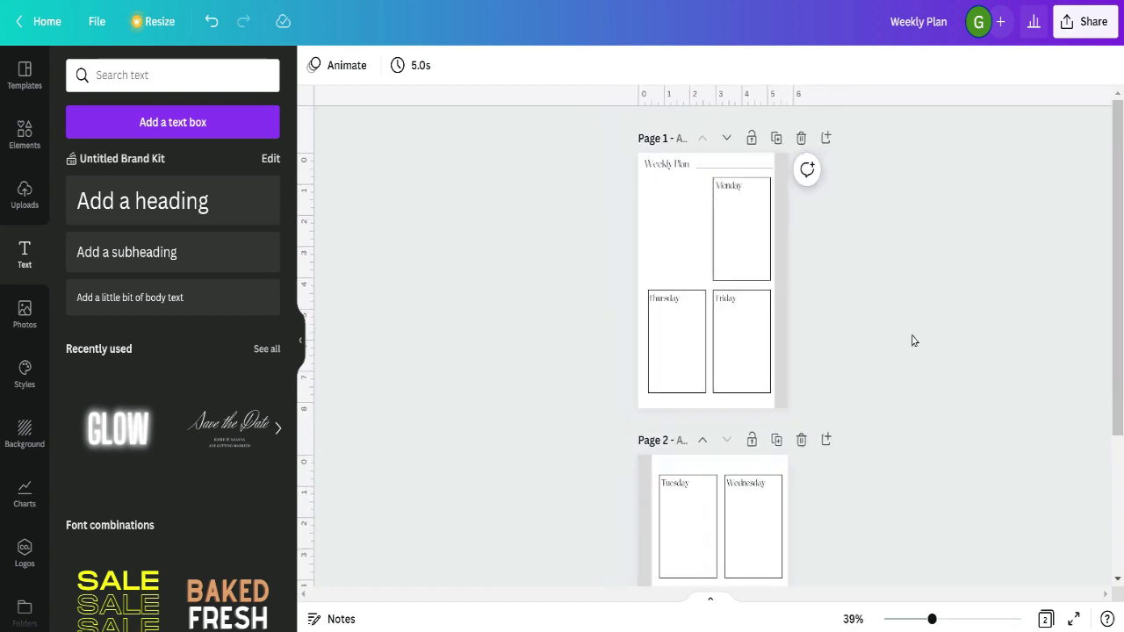
pyautogui.scroll(-2, 883, 293)
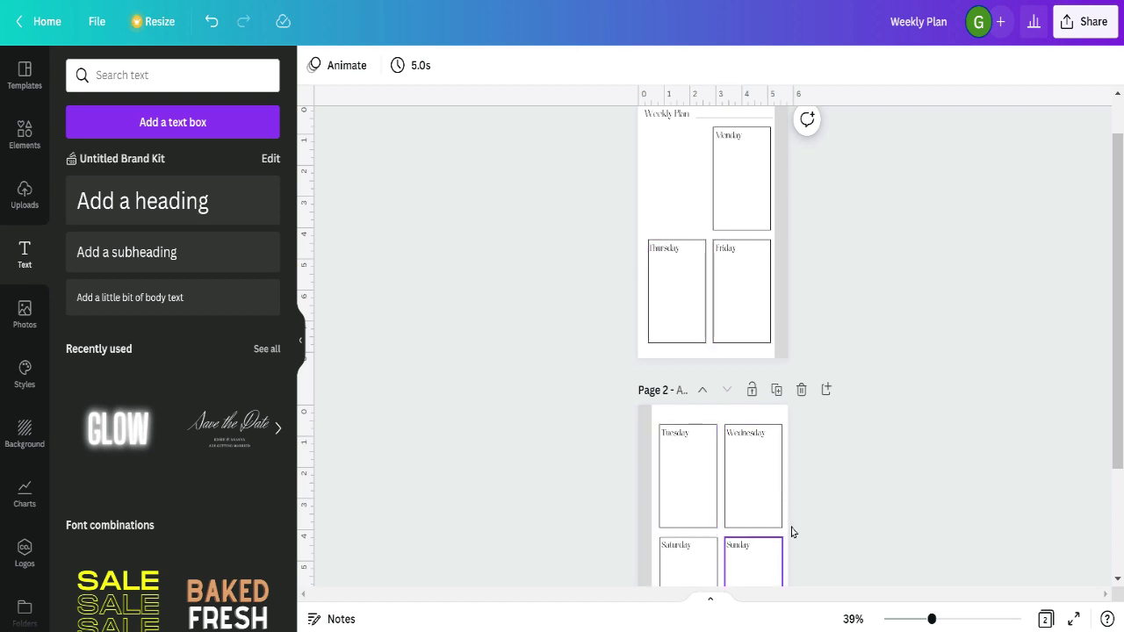
pyautogui.scroll(-3, 857, 512)
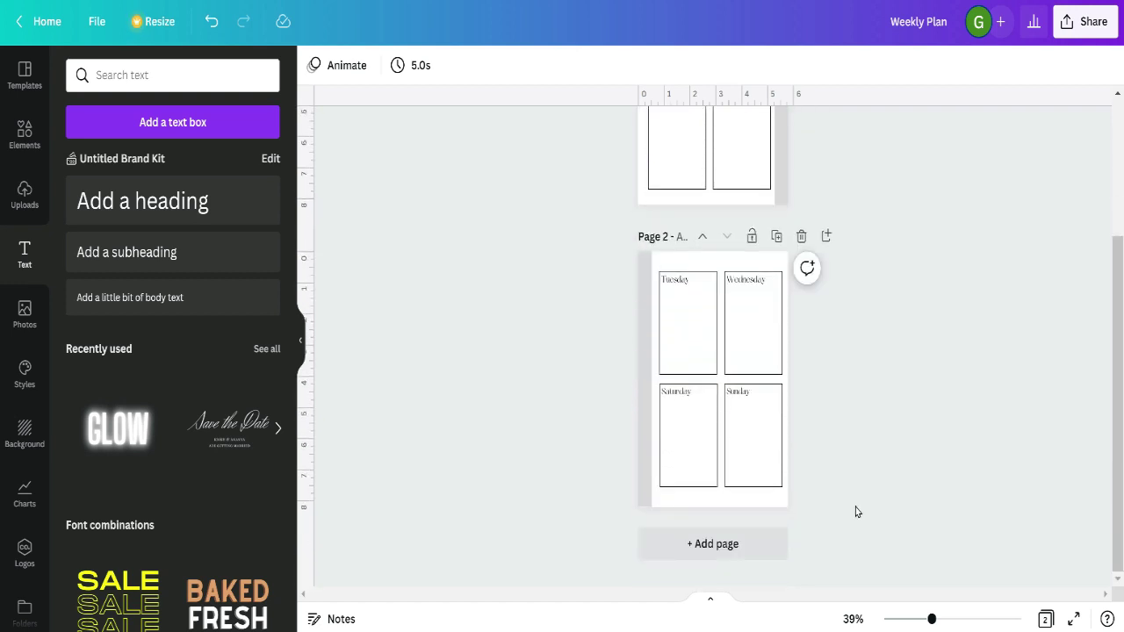
pyautogui.scroll(4, 856, 512)
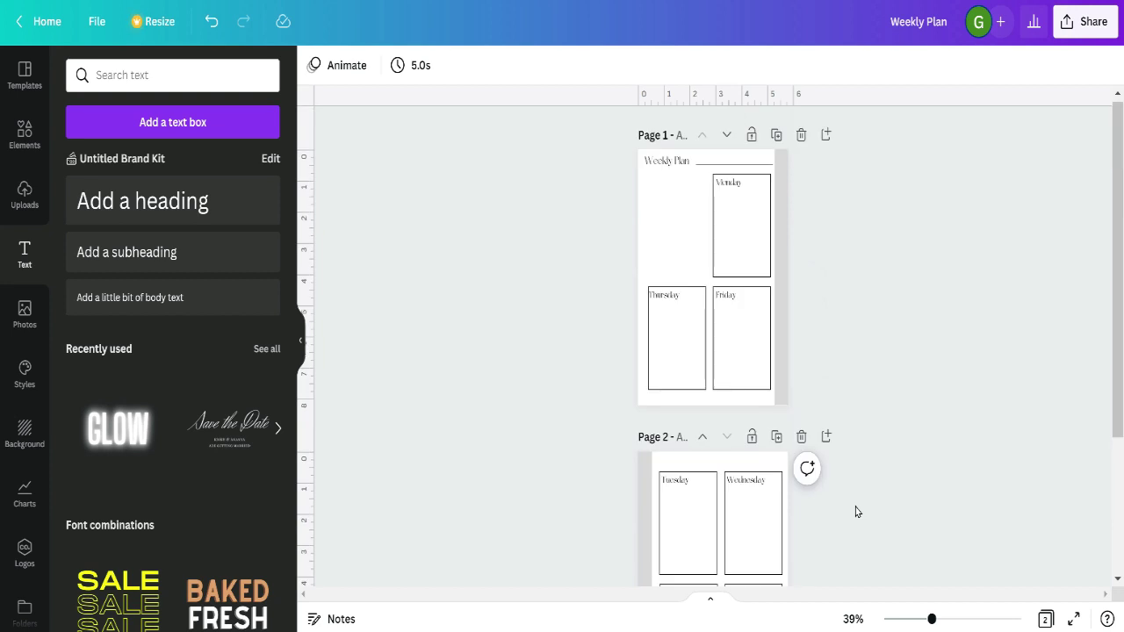
# - Search the elements library for "holly" and limit the results to graphics
pyautogui.click(673, 238)
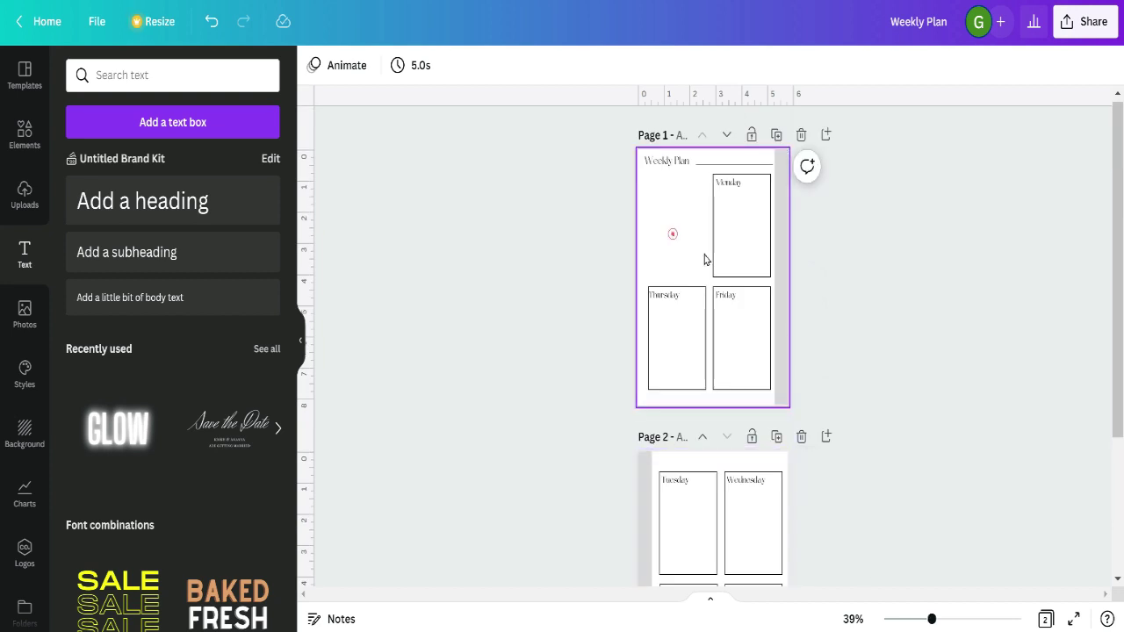
pyautogui.click(950, 619)
pyautogui.scroll(3, 961, 486)
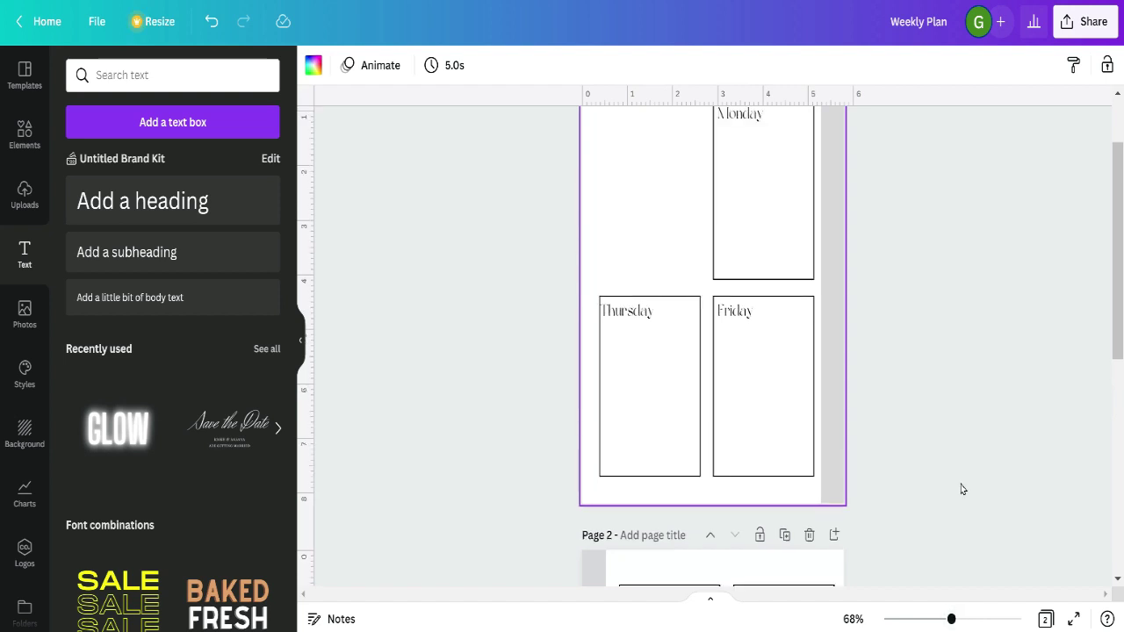
pyautogui.click(23, 137)
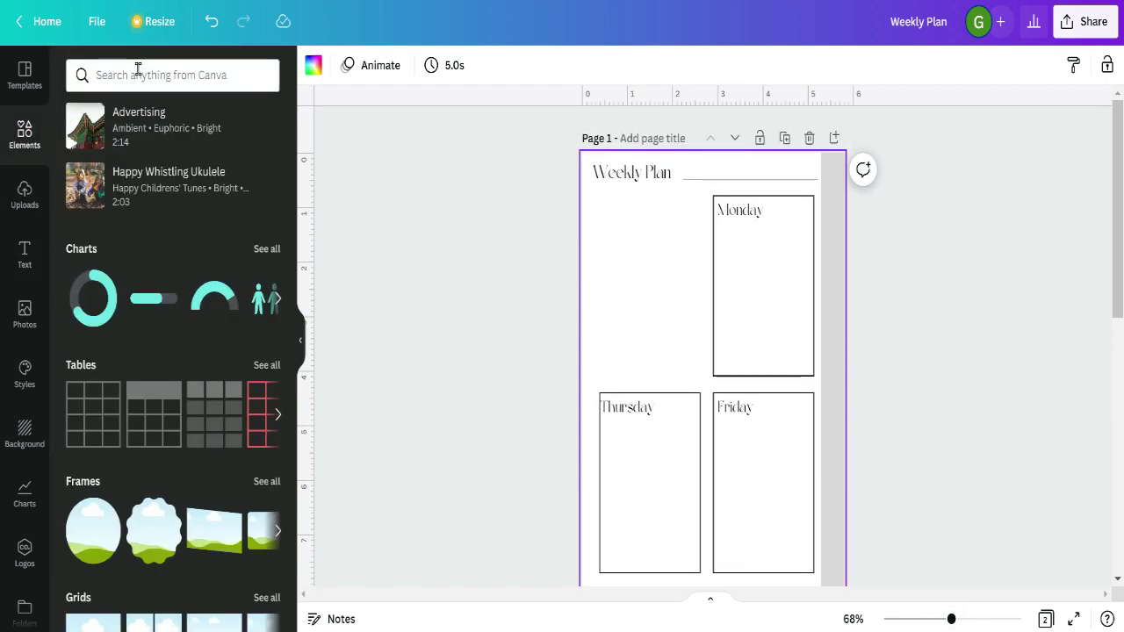
pyautogui.click(138, 69)
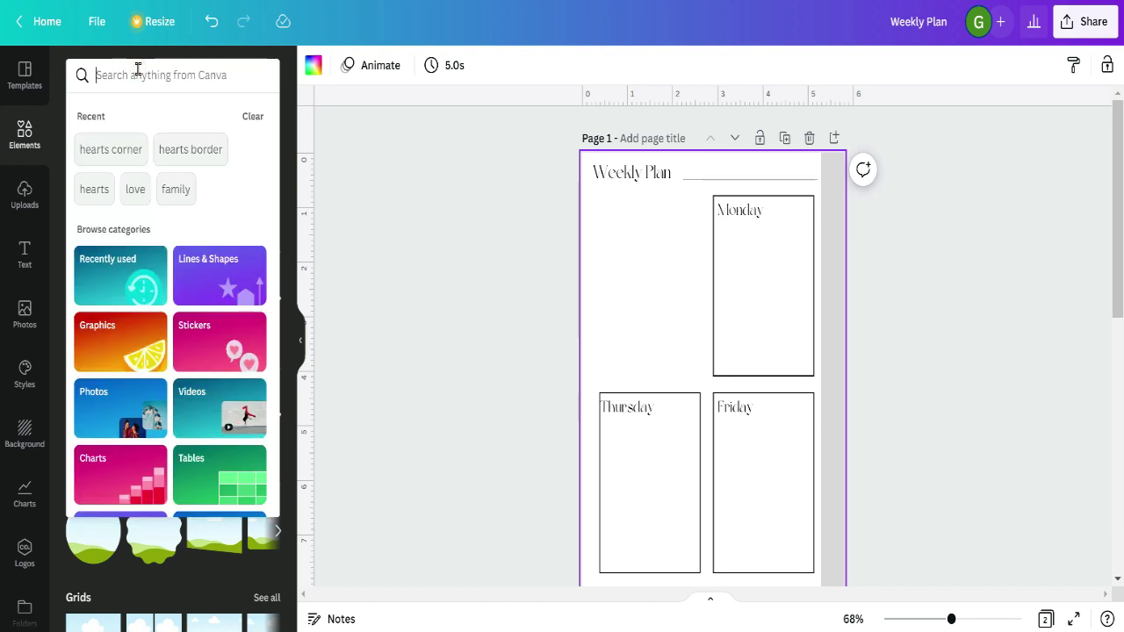
pyautogui.write('holly')
pyautogui.press('Return')
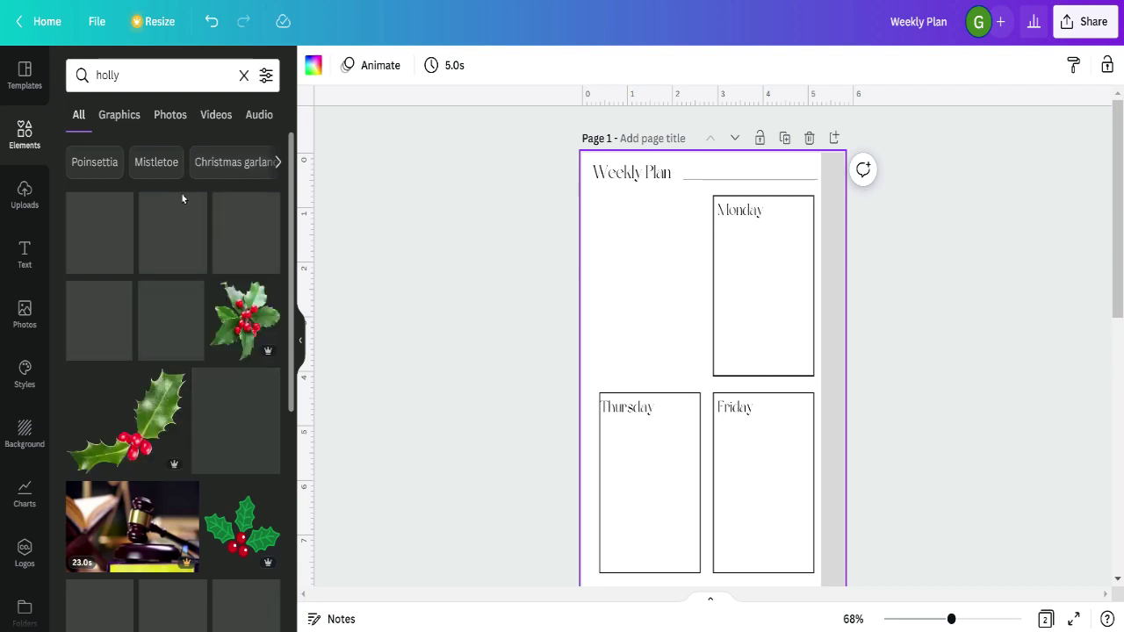
pyautogui.click(132, 118)
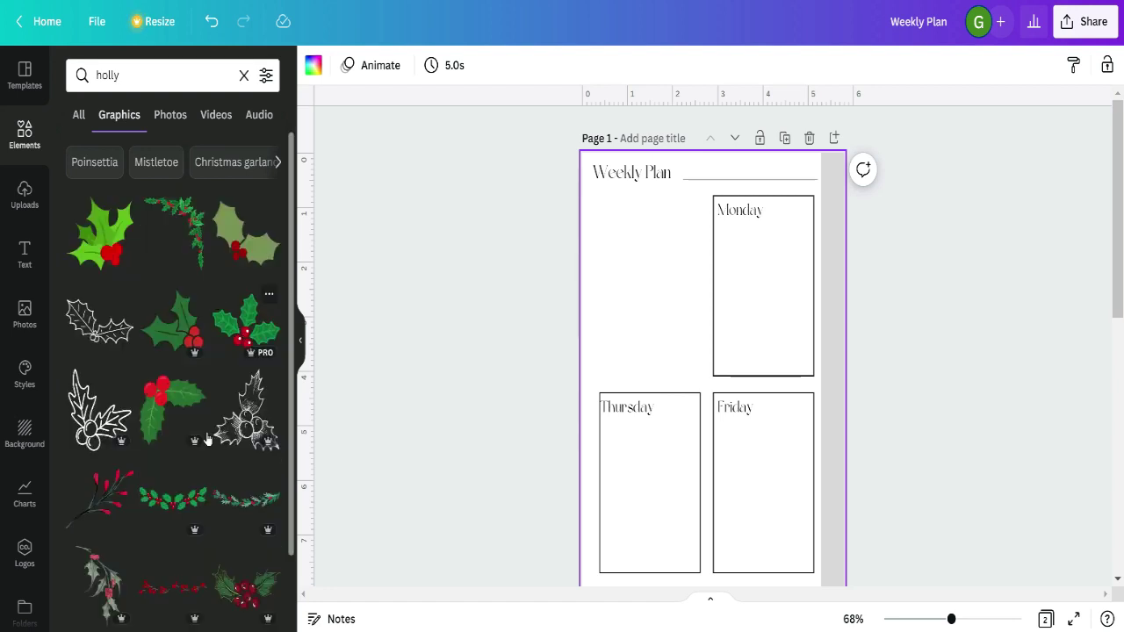
# - Add the outlined two-leaf holly sprig to the empty area beside the Monday box and color it black
pyautogui.click(96, 332)
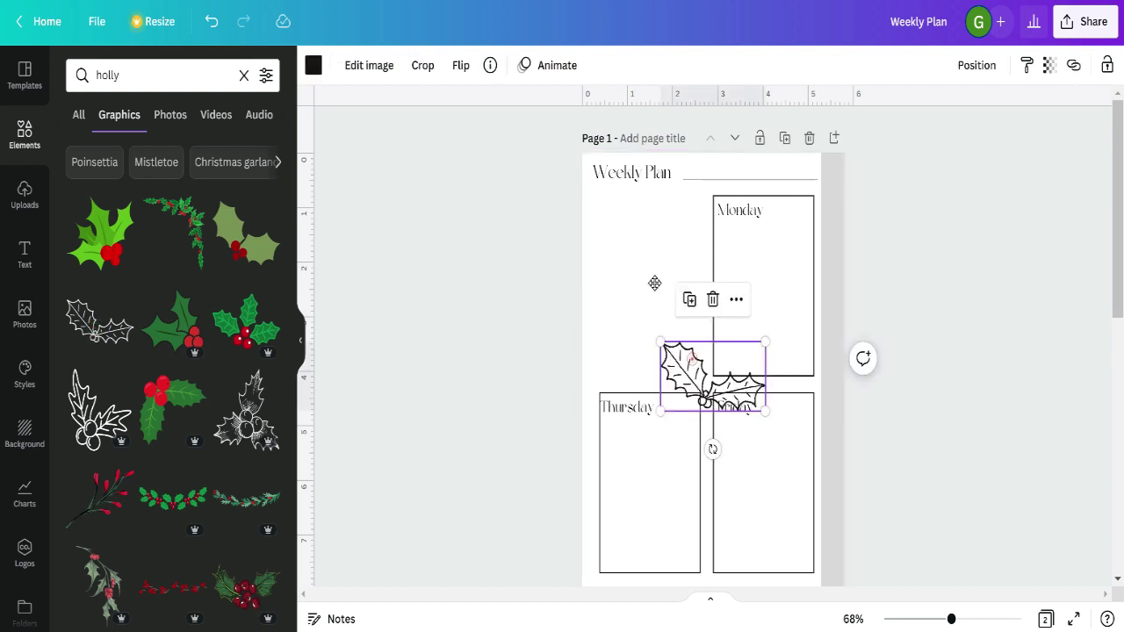
pyautogui.moveTo(690, 358); pyautogui.dragTo(627, 218)
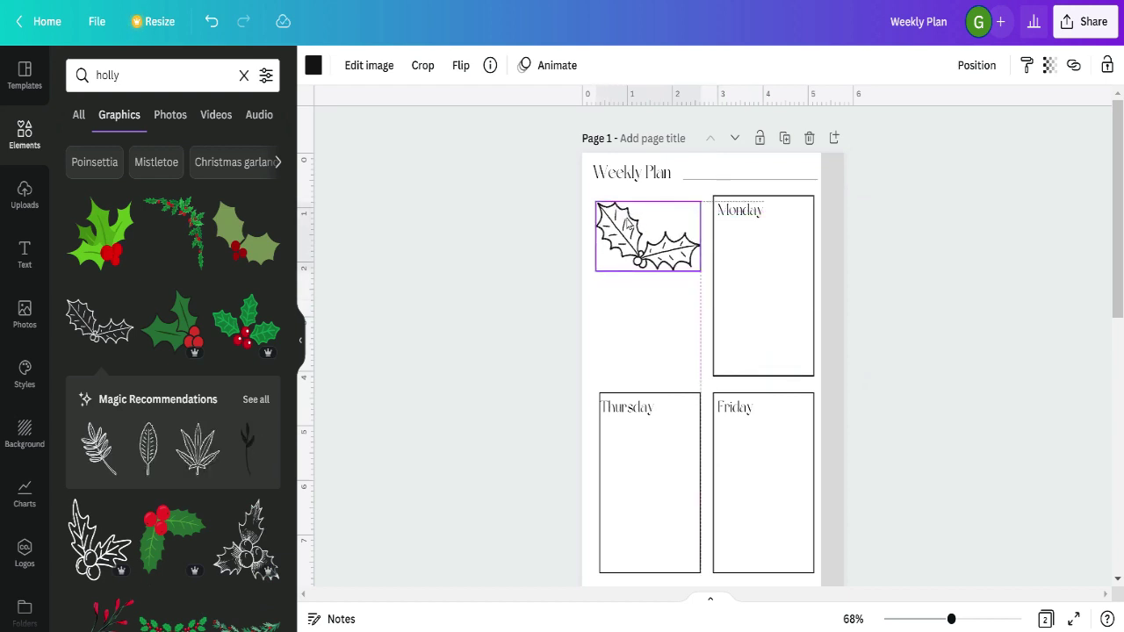
pyautogui.click(311, 68)
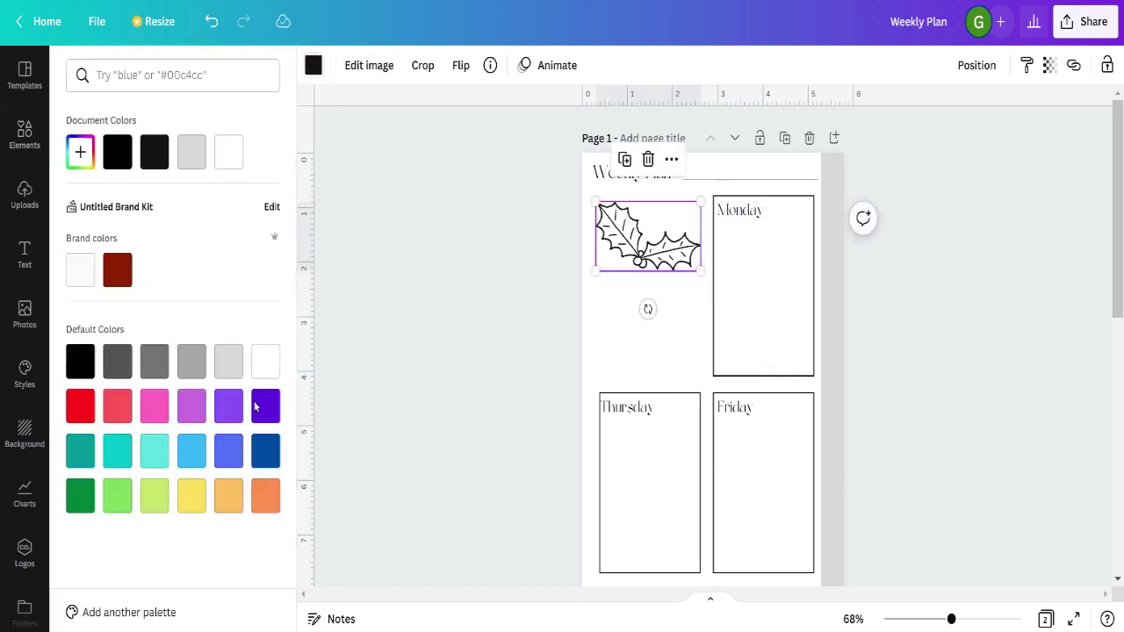
pyautogui.click(80, 405)
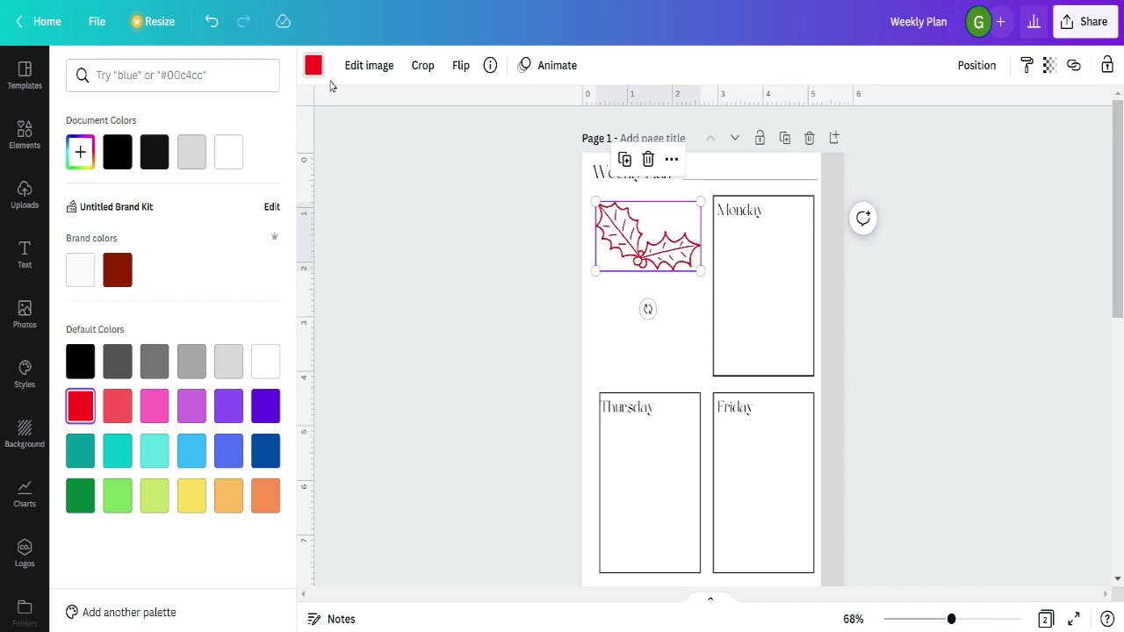
pyautogui.click(85, 359)
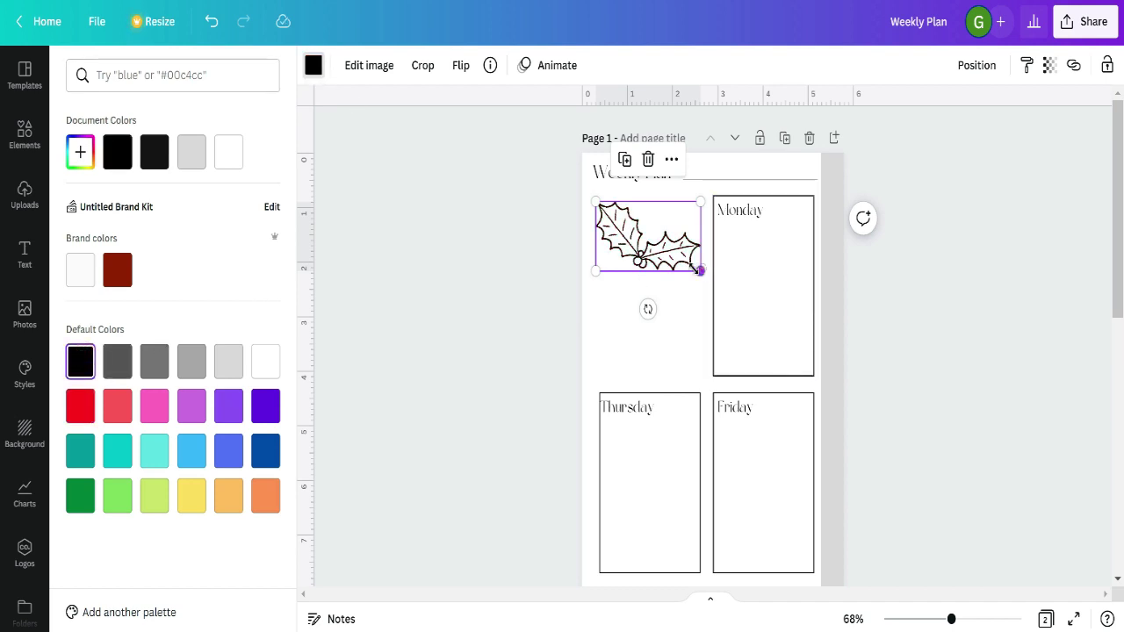
# - Shrink the holly sprig to about 0.8 in wide and rotate it into the upper-left corner of the empty area
pyautogui.moveTo(700, 270); pyautogui.dragTo(627, 228)
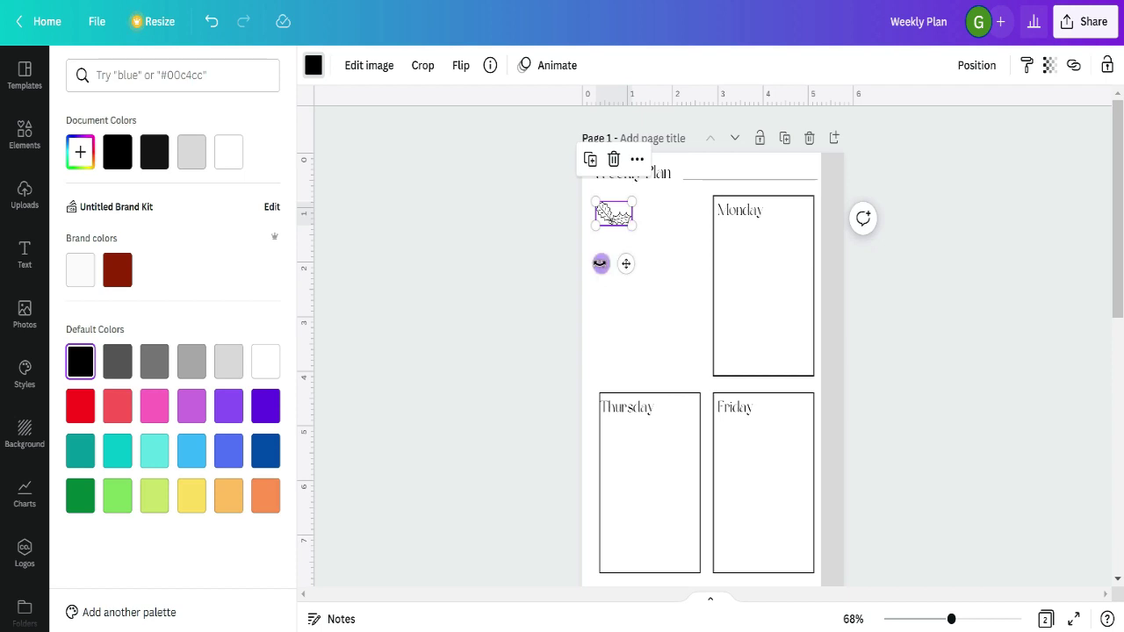
pyautogui.moveTo(600, 264); pyautogui.dragTo(557, 199)
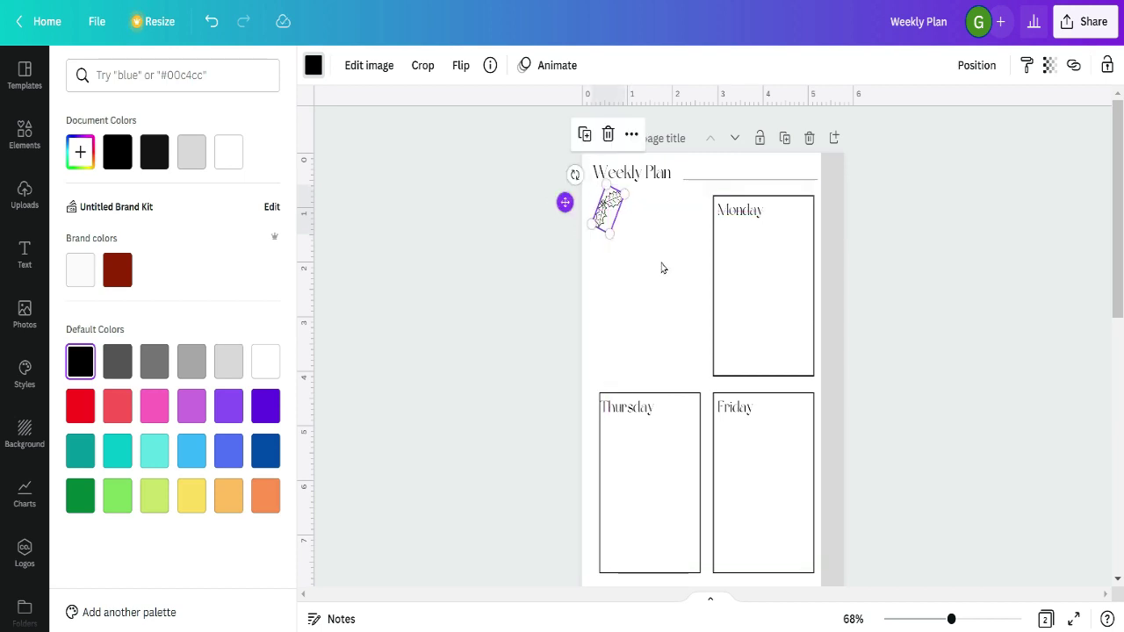
# - Duplicate the holly sprig and place the copy, rotated to face the original, in the lower-right corner of the empty area
pyautogui.hotkey('ctrl', 'd')
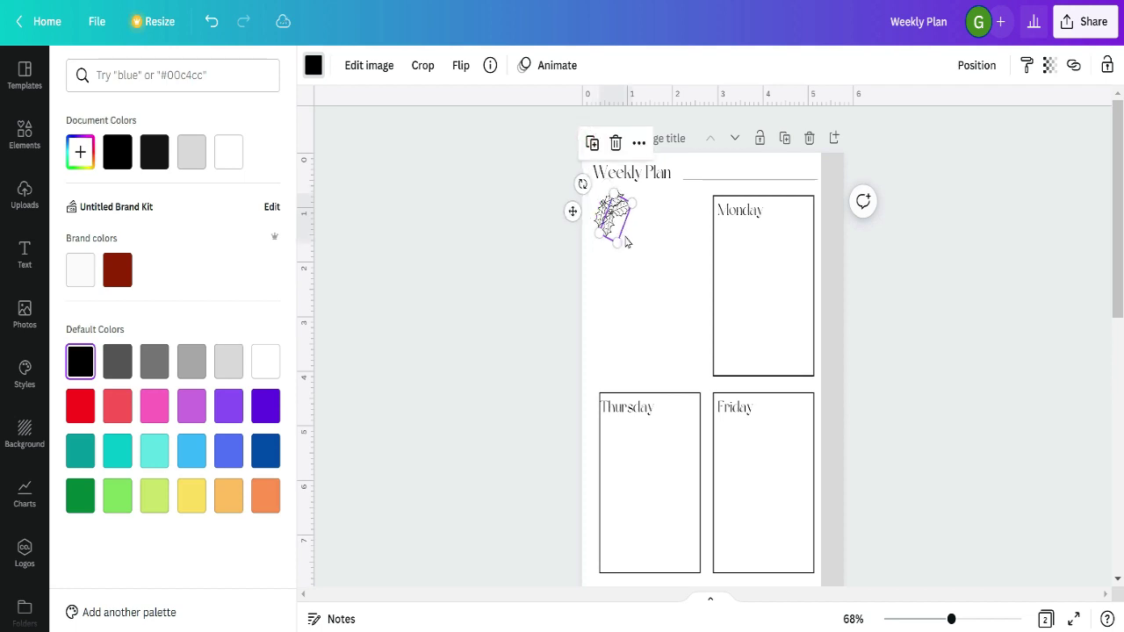
pyautogui.moveTo(629, 244); pyautogui.dragTo(734, 363)
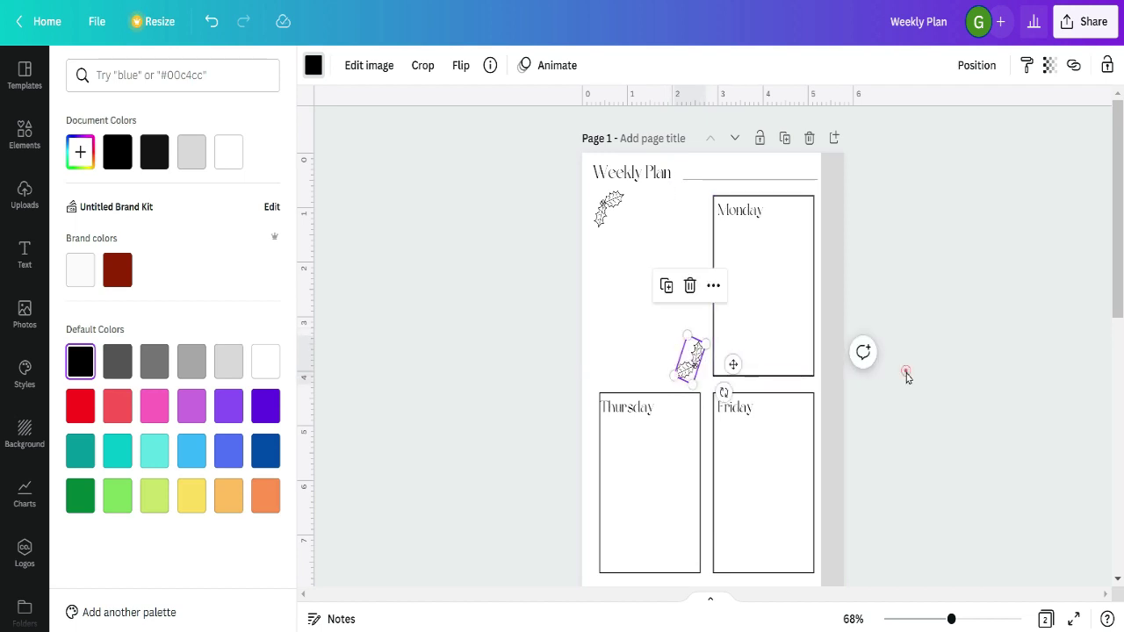
pyautogui.click(920, 246)
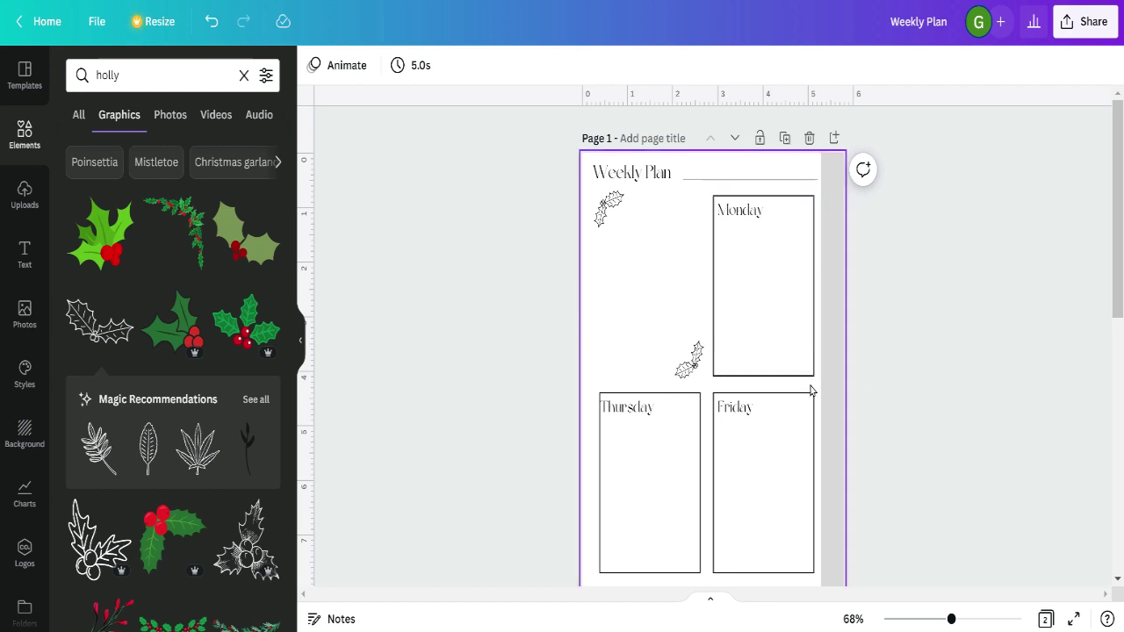
# - Try a light gray border color on the Monday box
pyautogui.scroll(-3, 811, 391)
pyautogui.scroll(2, 811, 390)
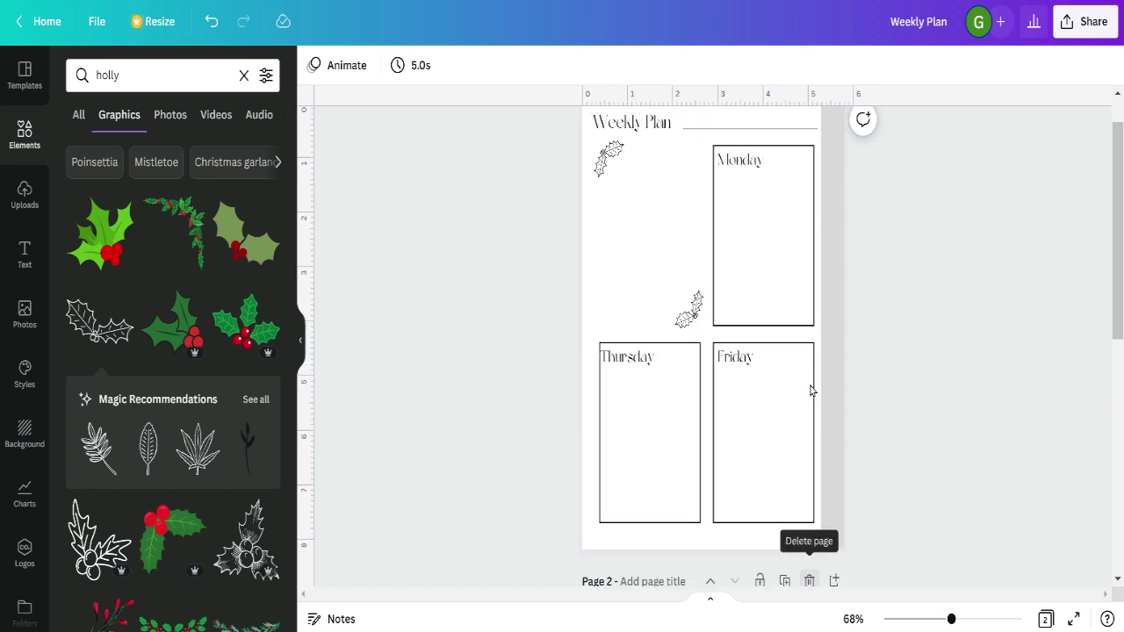
pyautogui.scroll(1, 811, 389)
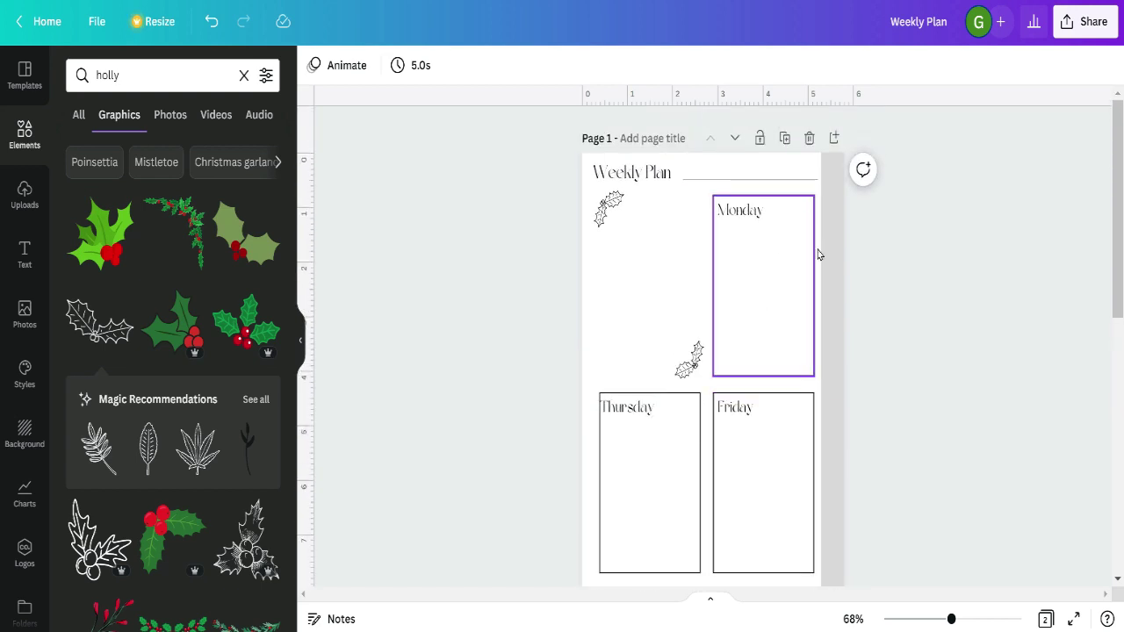
pyautogui.click(770, 279)
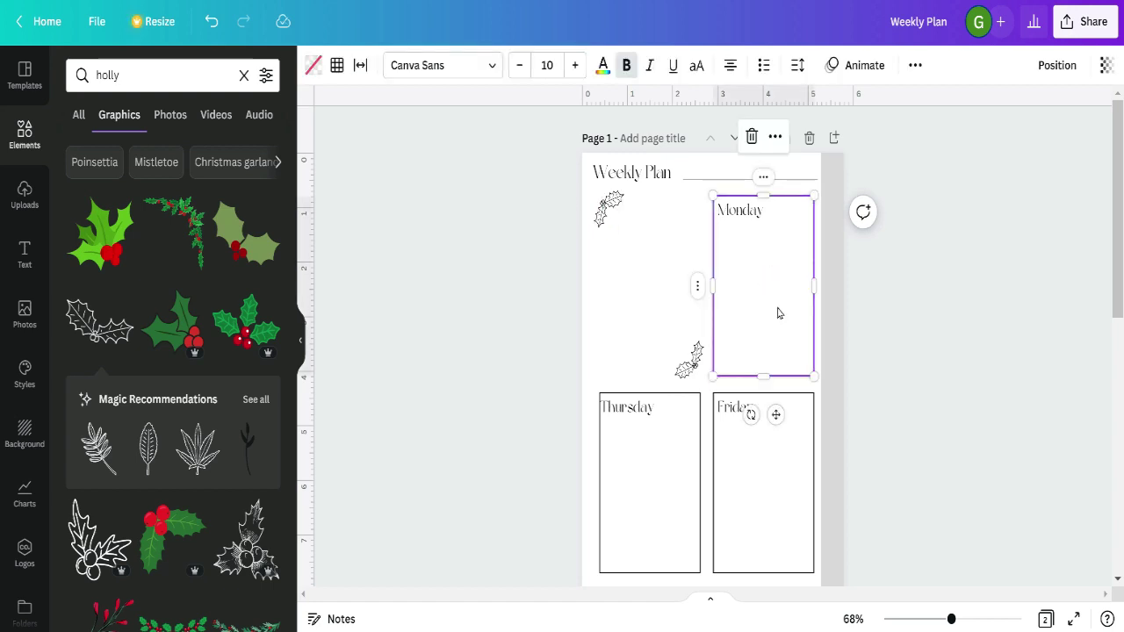
pyautogui.click(336, 65)
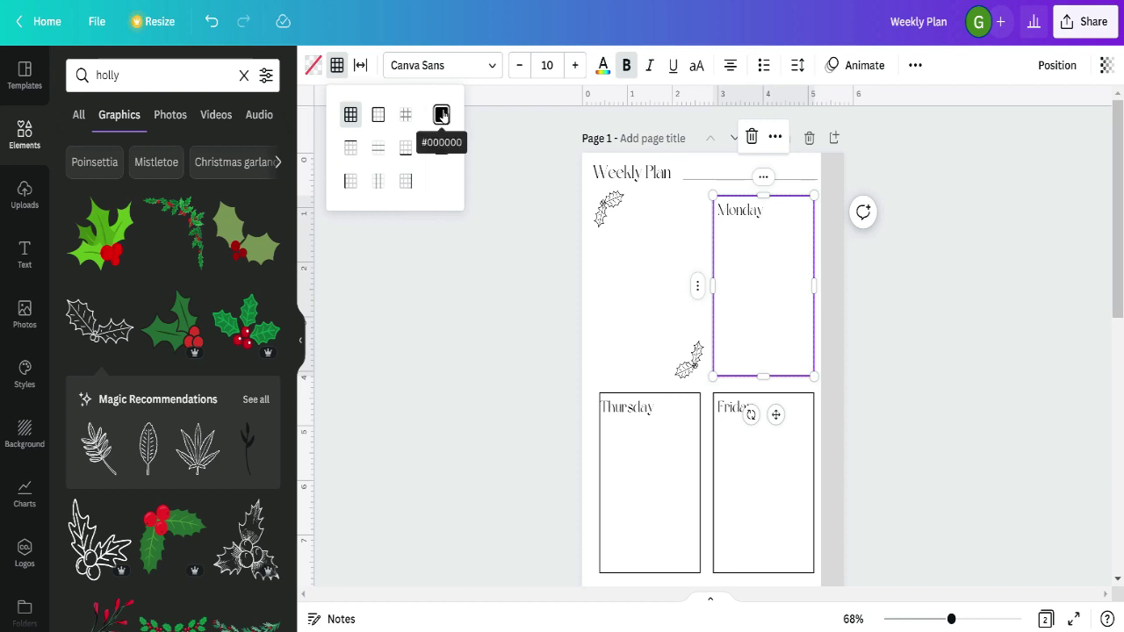
pyautogui.click(442, 114)
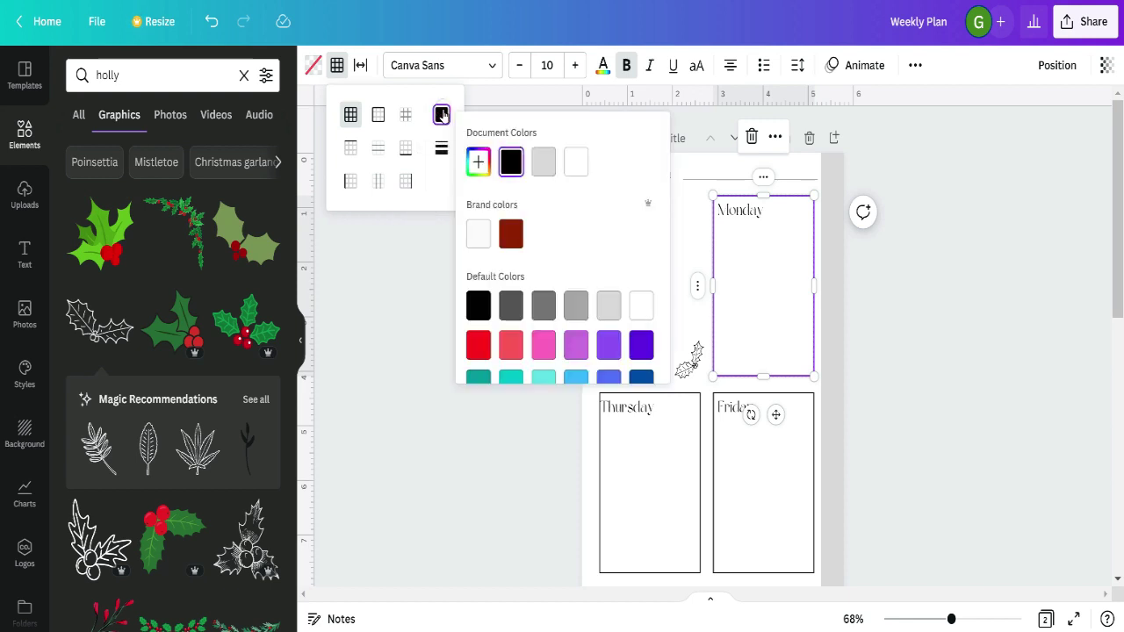
pyautogui.click(539, 165)
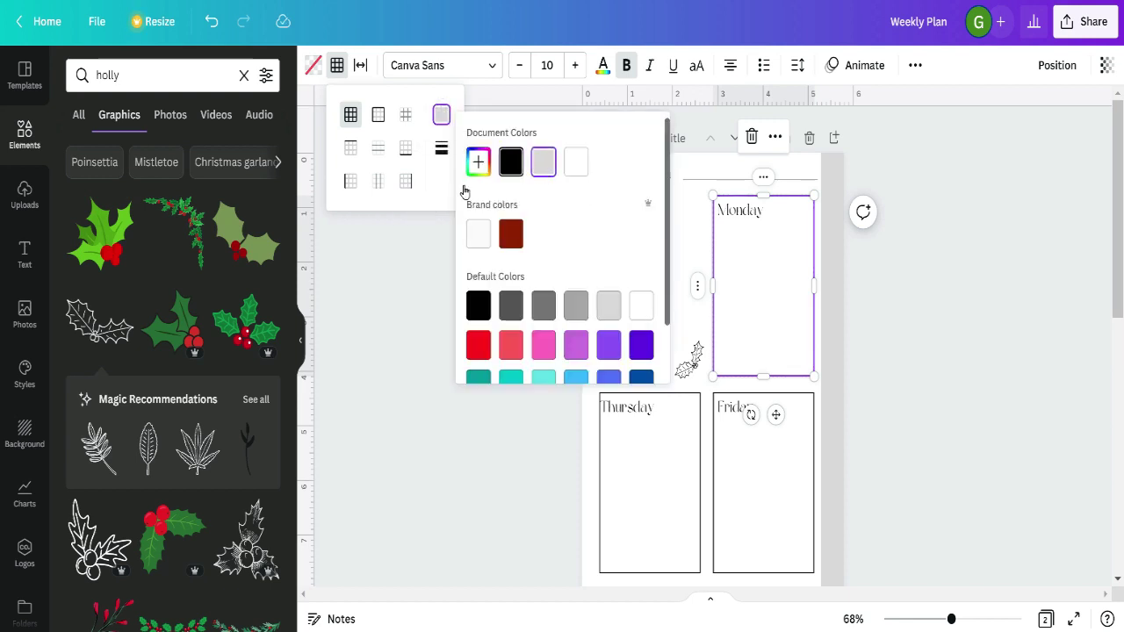
pyautogui.click(430, 243)
pyautogui.click(427, 243)
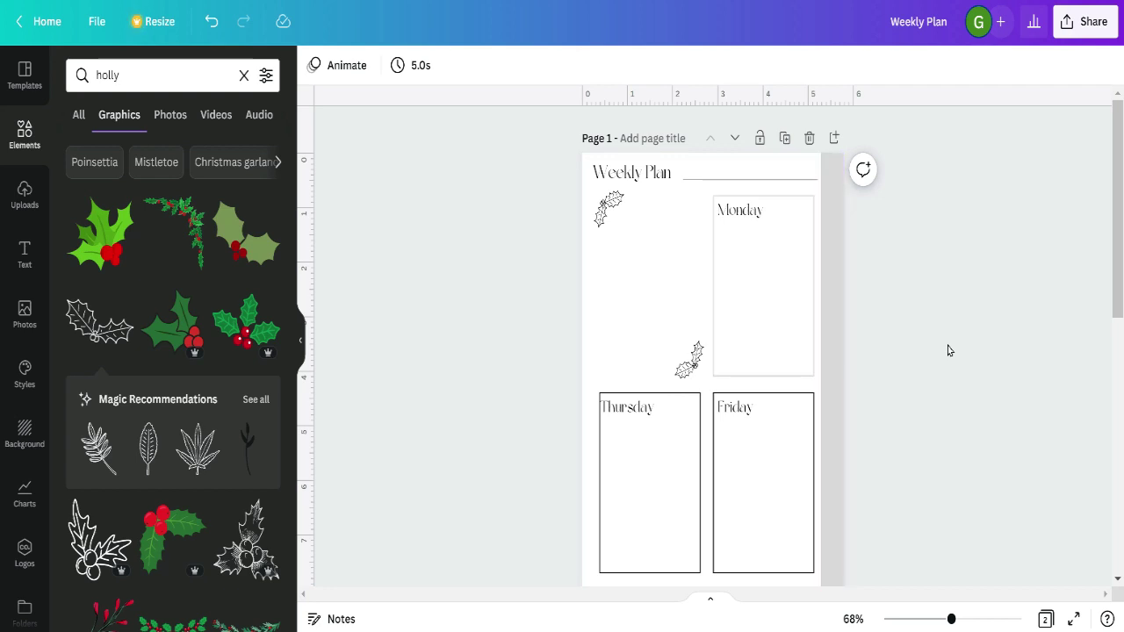
# - Set the Monday box's border color back to black
pyautogui.click(771, 294)
pyautogui.click(336, 66)
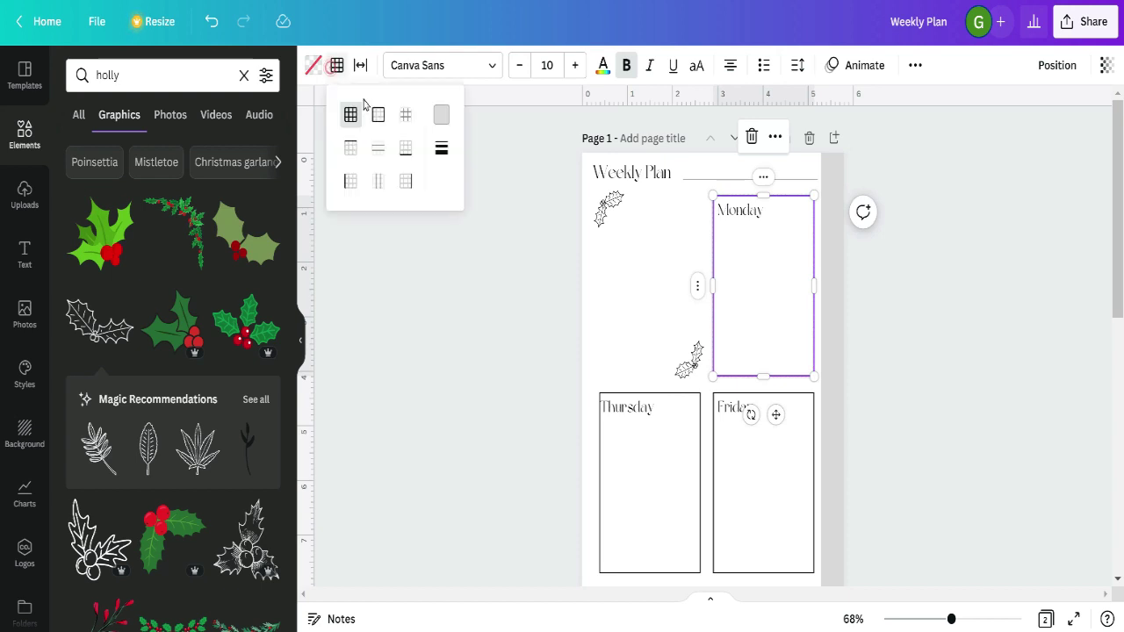
pyautogui.click(442, 117)
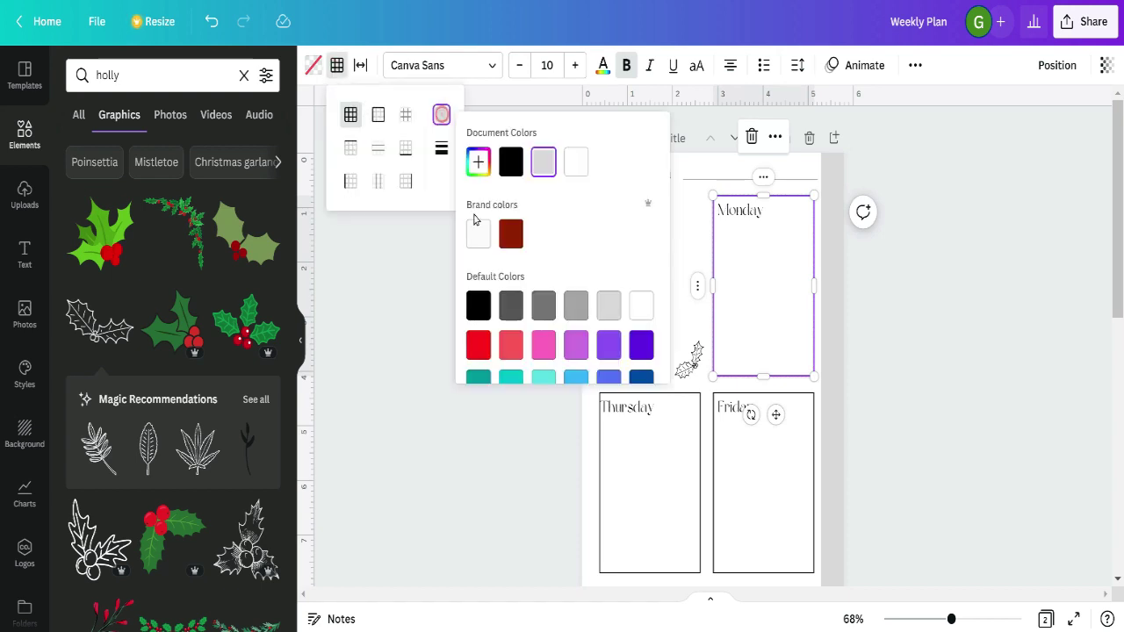
pyautogui.click(478, 305)
pyautogui.click(881, 268)
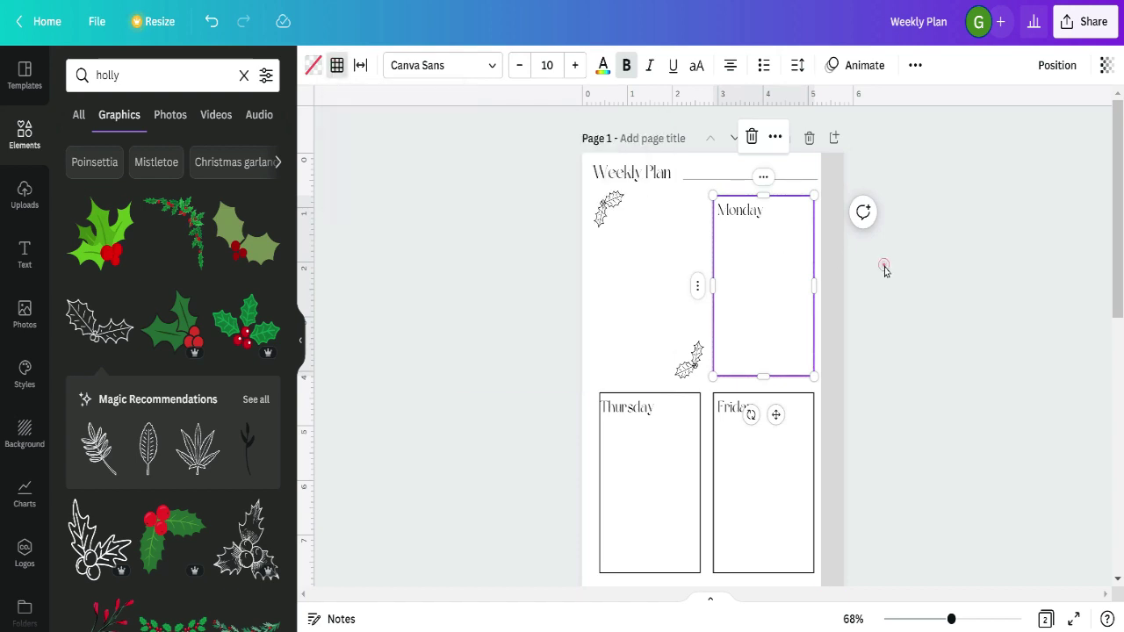
pyautogui.click(884, 264)
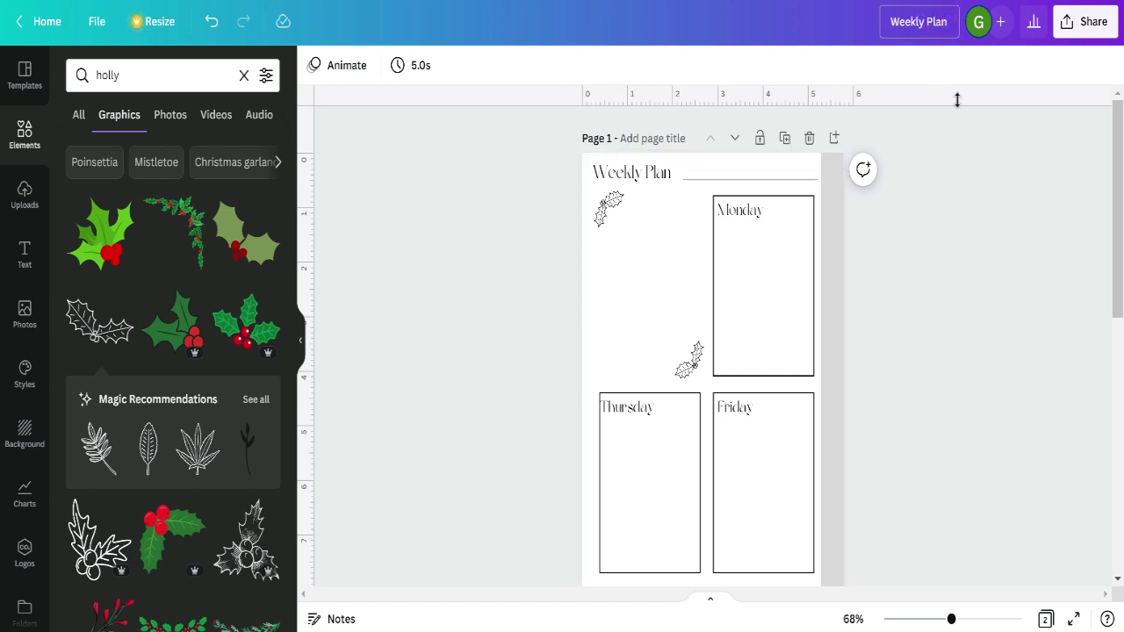
# - Rename the design as "Weekly Planner Insert BOX"
pyautogui.write('ner')
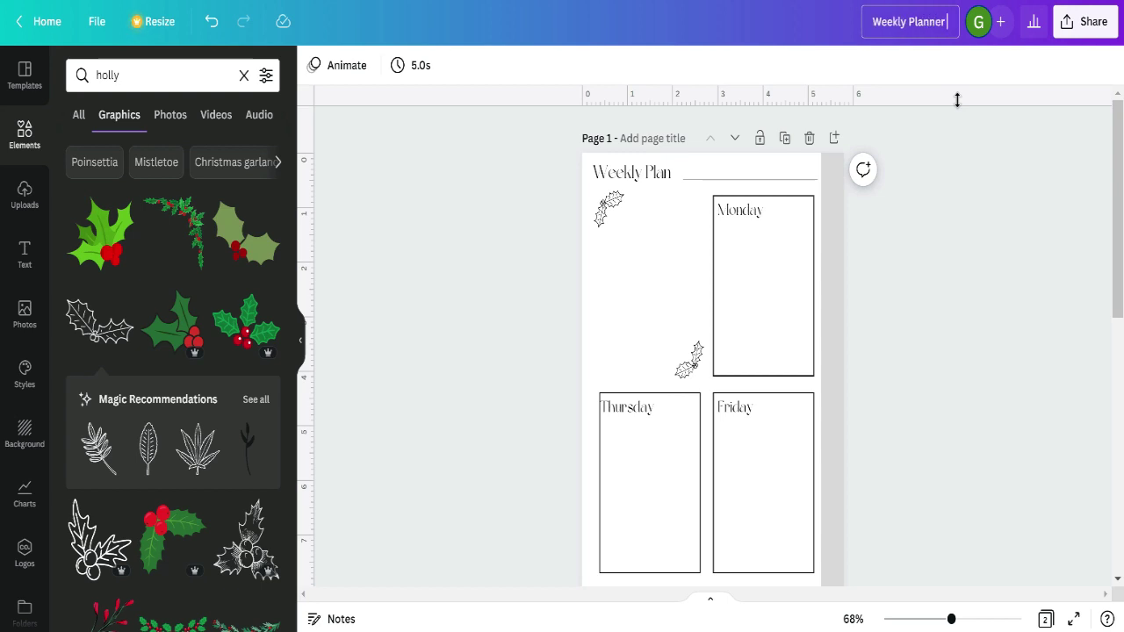
pyautogui.write(' Insert')
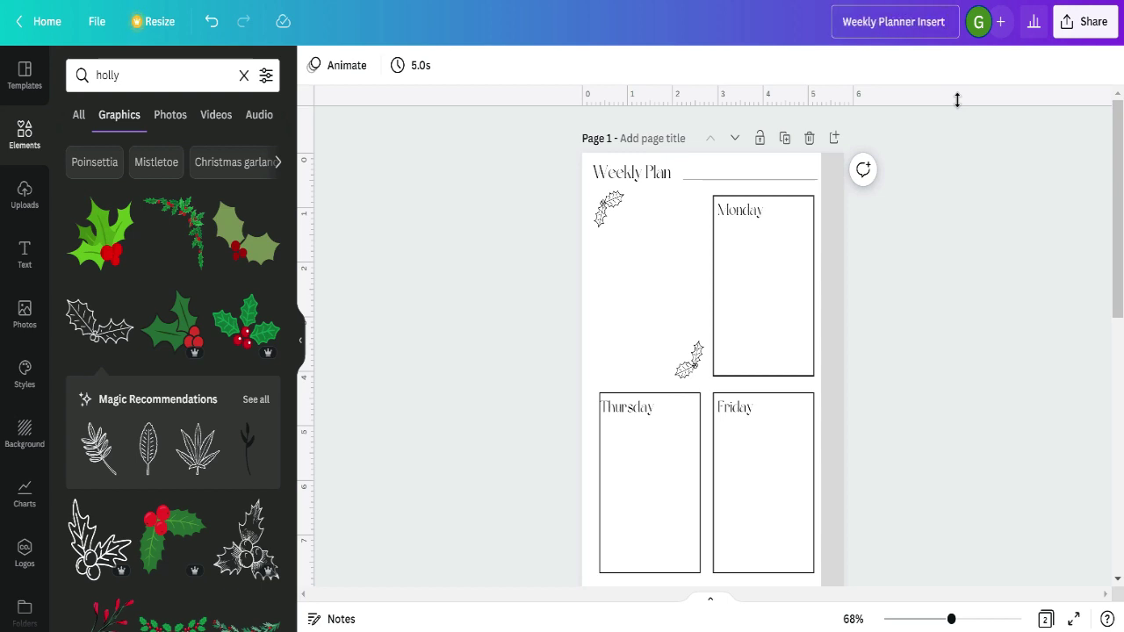
pyautogui.write(' BOX')
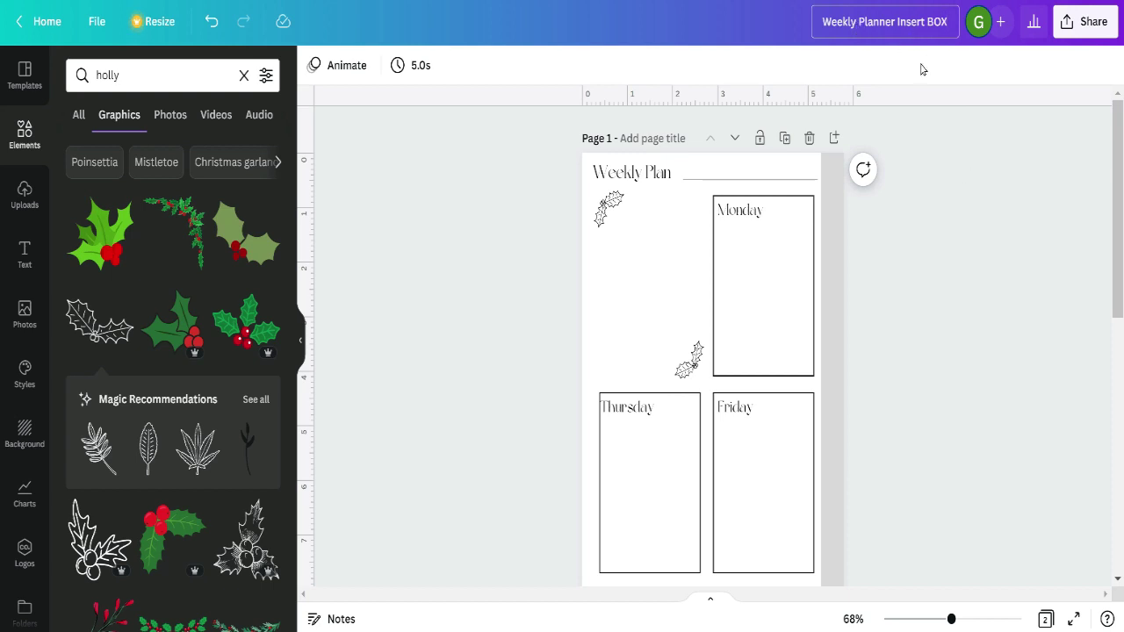
pyautogui.click(949, 171)
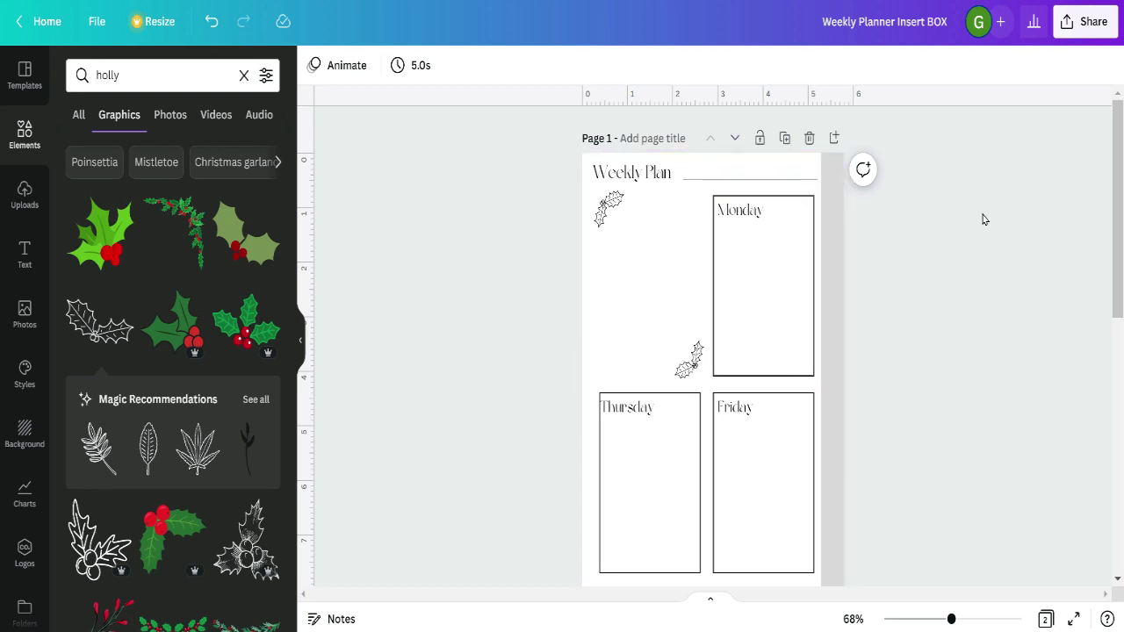
# - Download both pages of the design as PNG files at size 1
pyautogui.click(1086, 24)
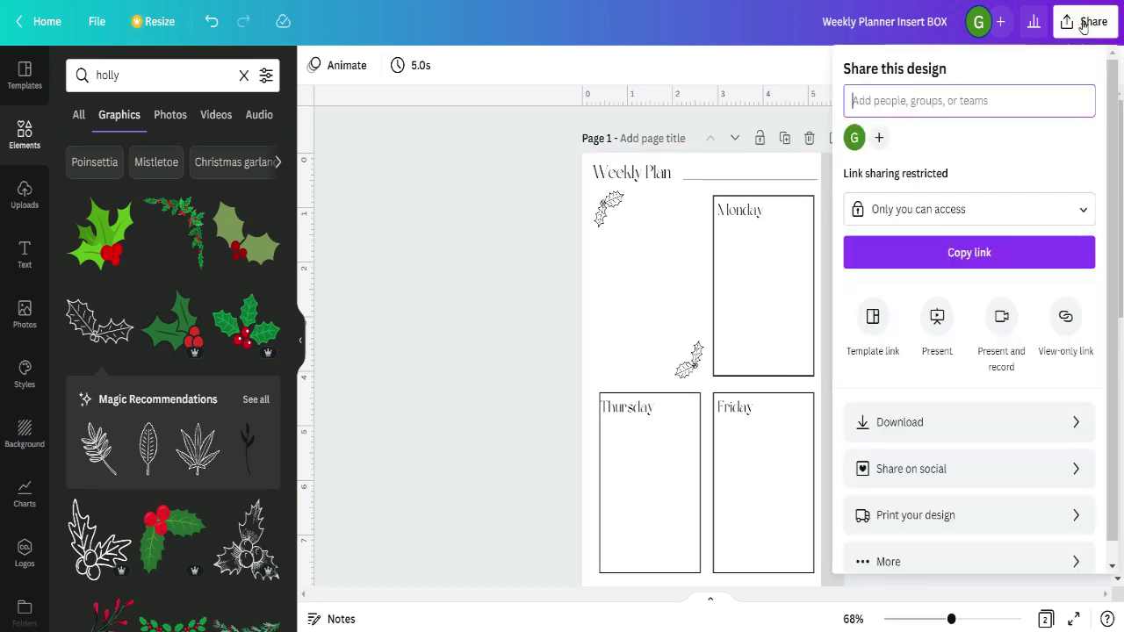
pyautogui.click(933, 422)
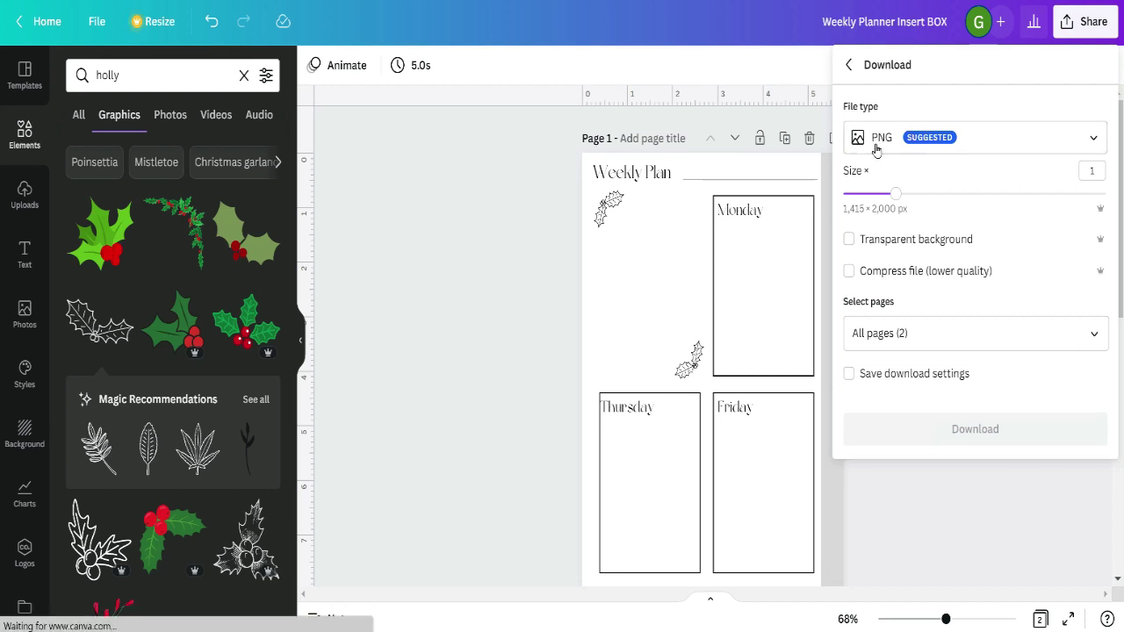
pyautogui.click(1089, 140)
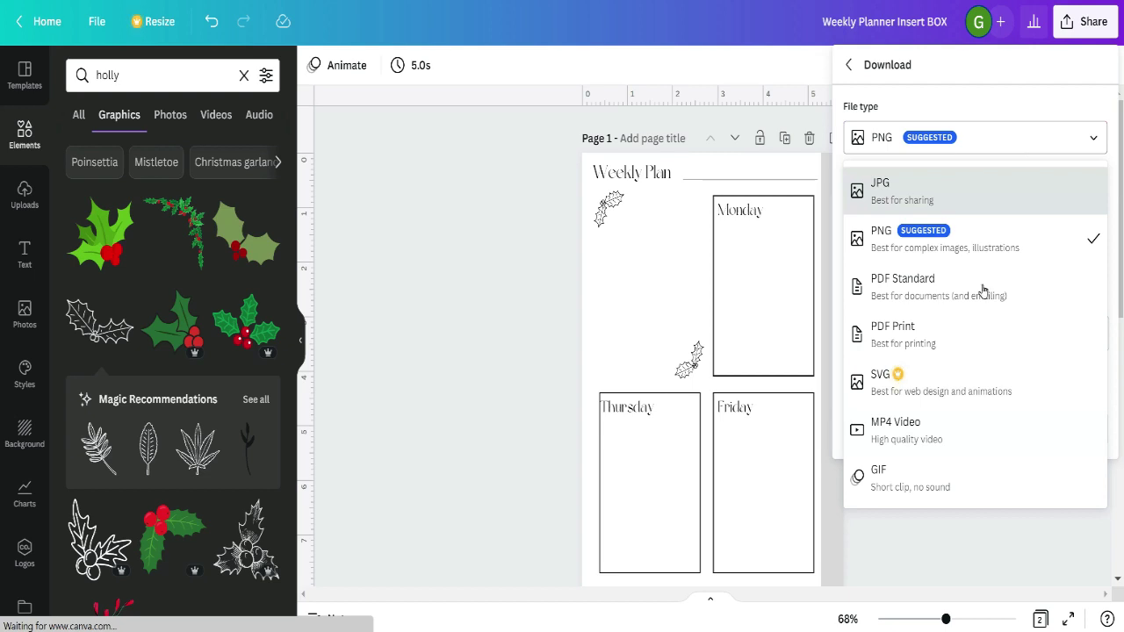
pyautogui.click(1013, 136)
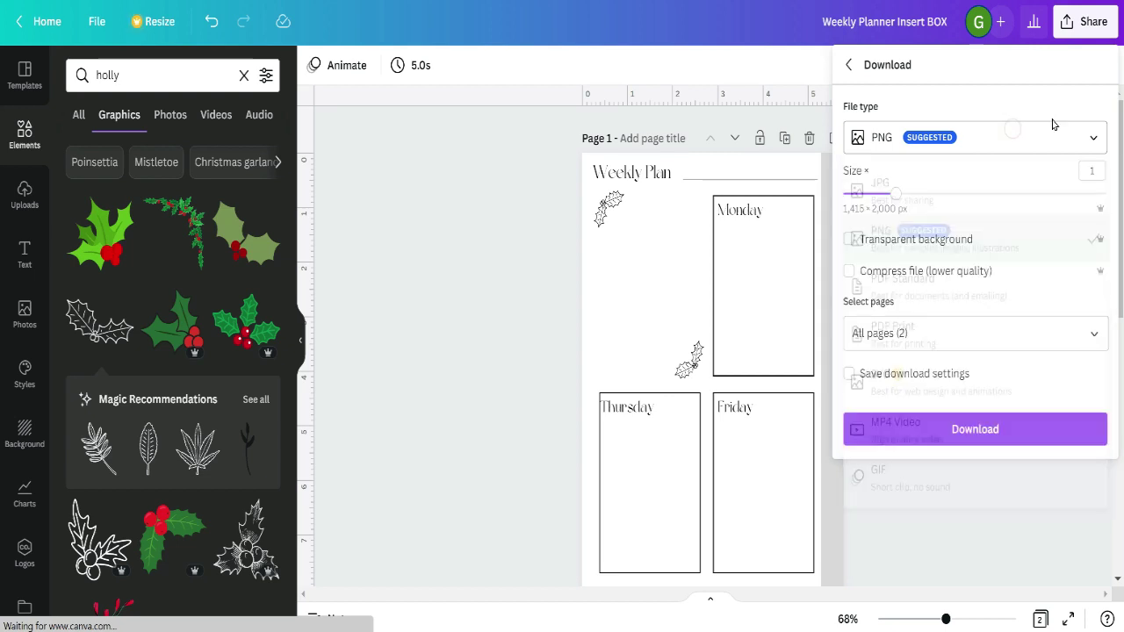
pyautogui.click(977, 428)
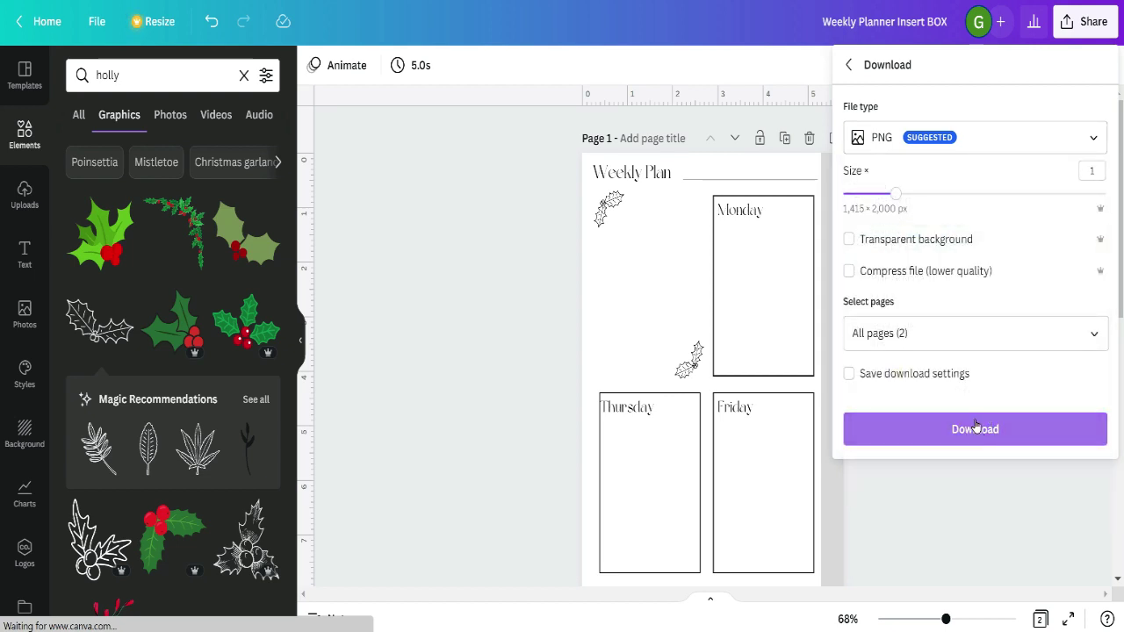